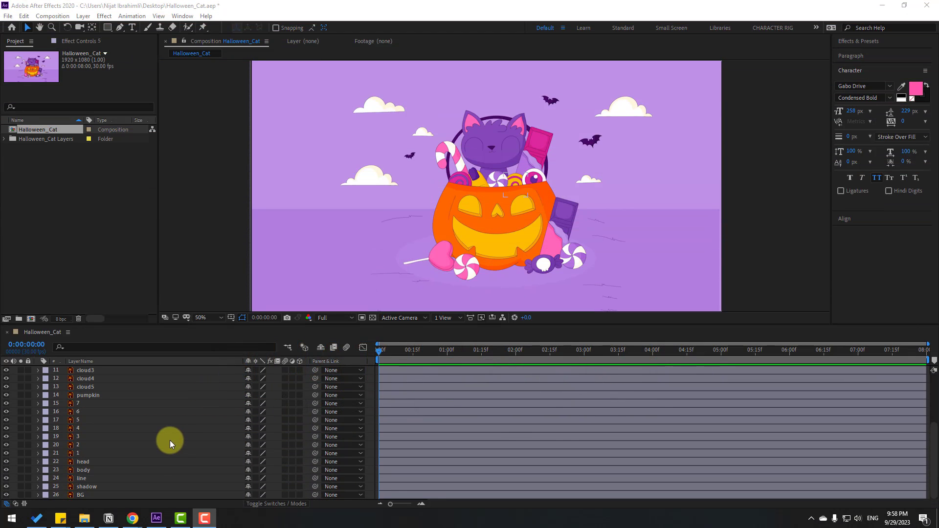
Lock the shadow and BG layers.
click(78, 495)
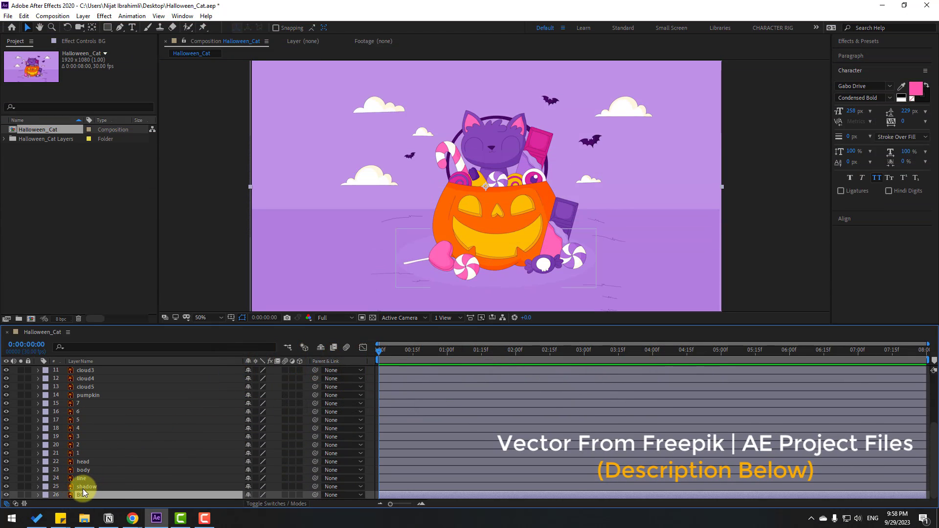
shift+click(97, 486)
click(28, 486)
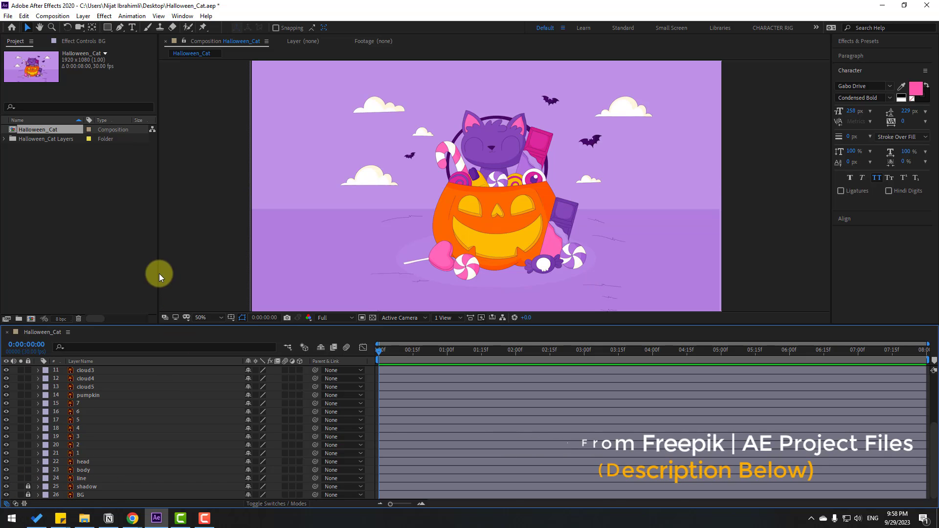
click(189, 273)
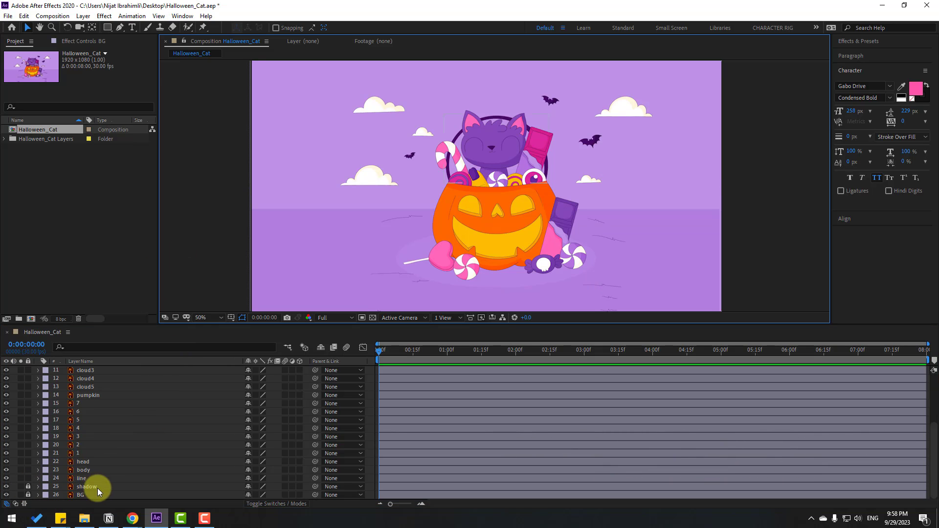
Solo the body layer and move its anchor point to the base of the cat's body, between the front paws.
click(82, 472)
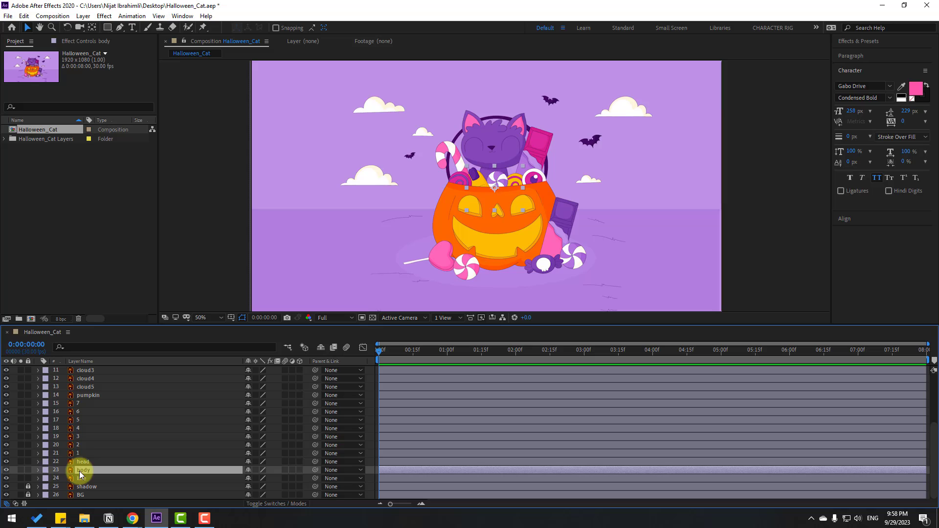
click(21, 470)
click(91, 27)
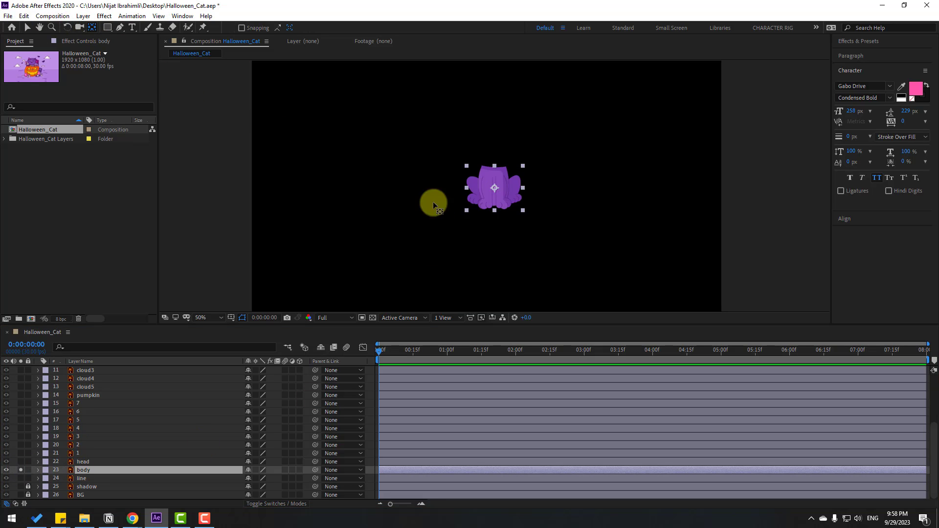
key(period)
key(period)
drag(495, 194, 490, 259)
click(27, 27)
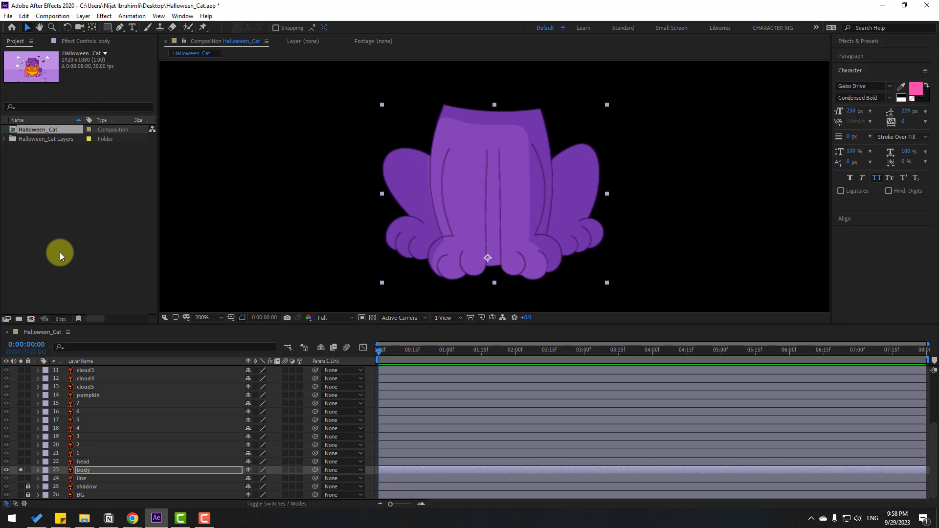
Solo the head layer as well and move its anchor point to the neck, where the chin meets the body.
click(20, 462)
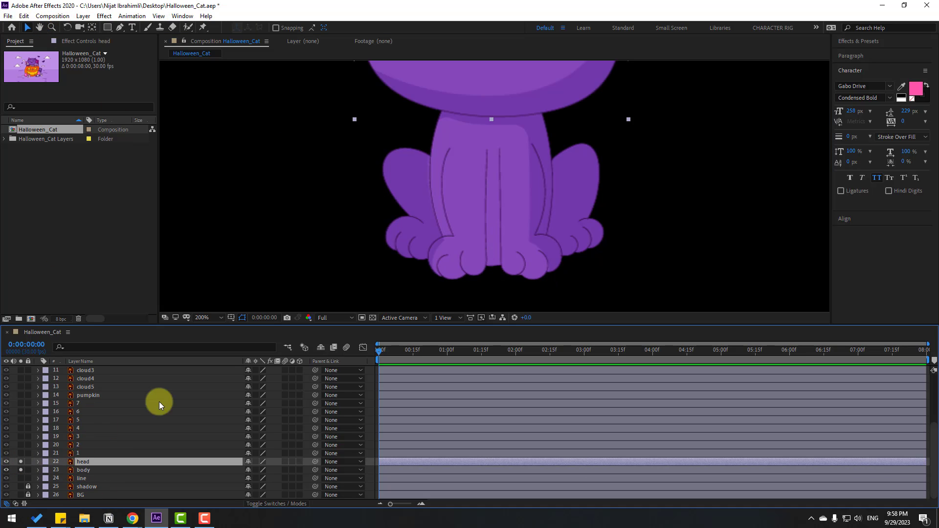
scroll(560, 184, up, 3)
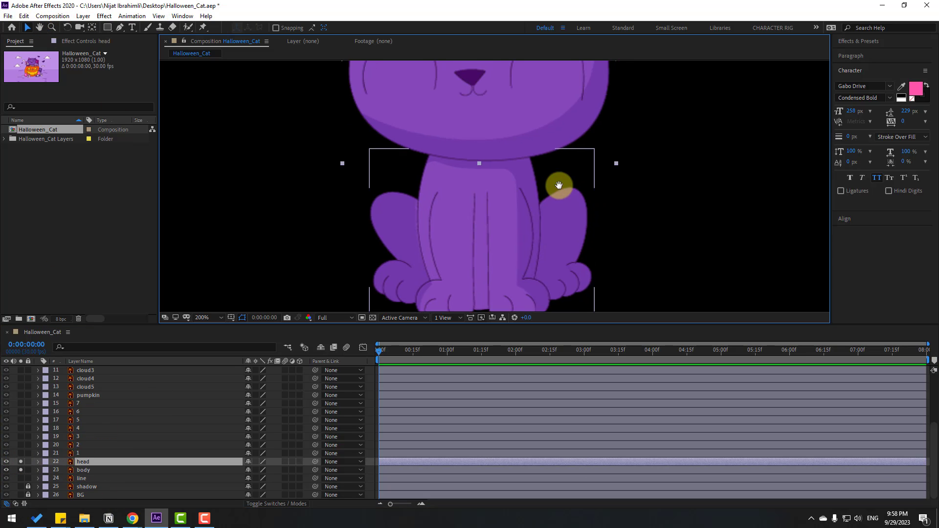
click(92, 28)
drag(448, 69, 451, 137)
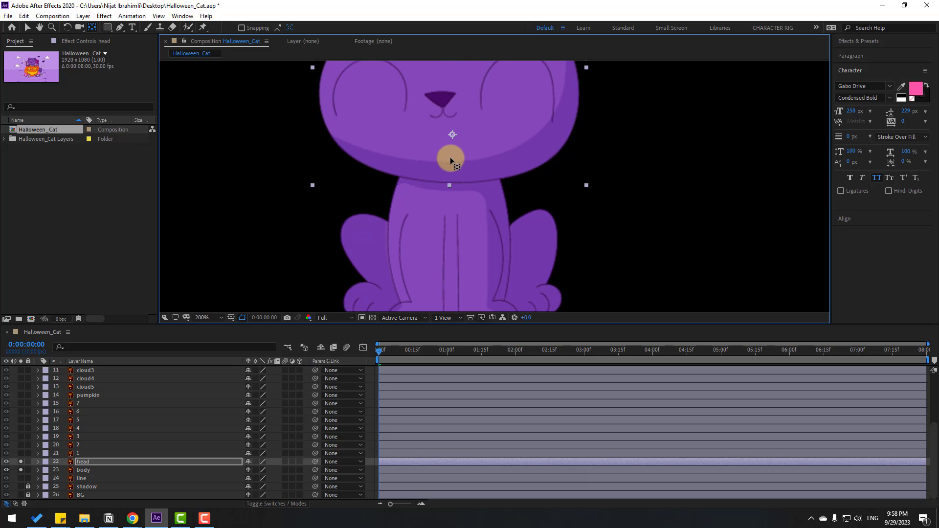
drag(447, 180, 446, 180)
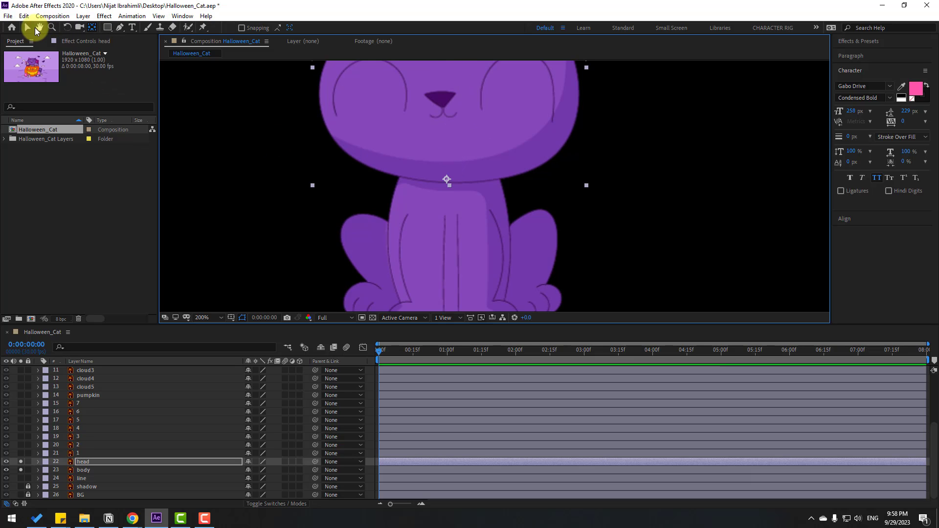
click(26, 28)
Parent the head layer to the body layer and turn off solo for both layers.
click(89, 463)
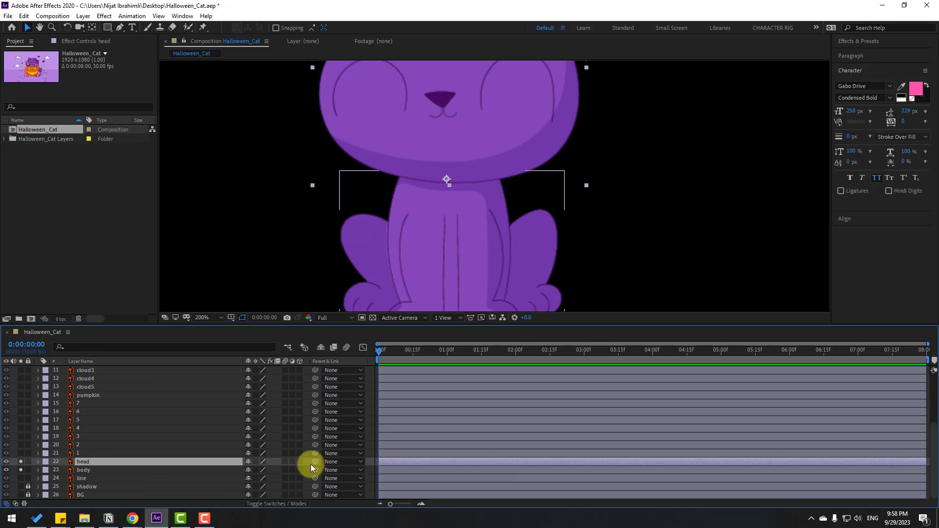
drag(315, 463, 78, 472)
drag(21, 462, 21, 469)
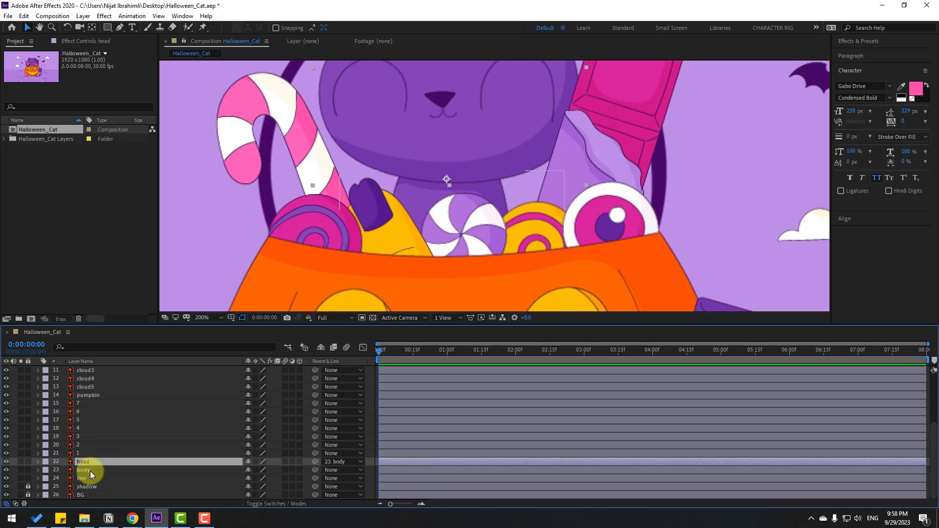
Start a position animation on the body layer at 0:00, lowering the cat inside the pumpkin to 985.1, 855.6.
click(90, 471)
scroll(505, 185, down, 2)
scroll(507, 188, down, 2)
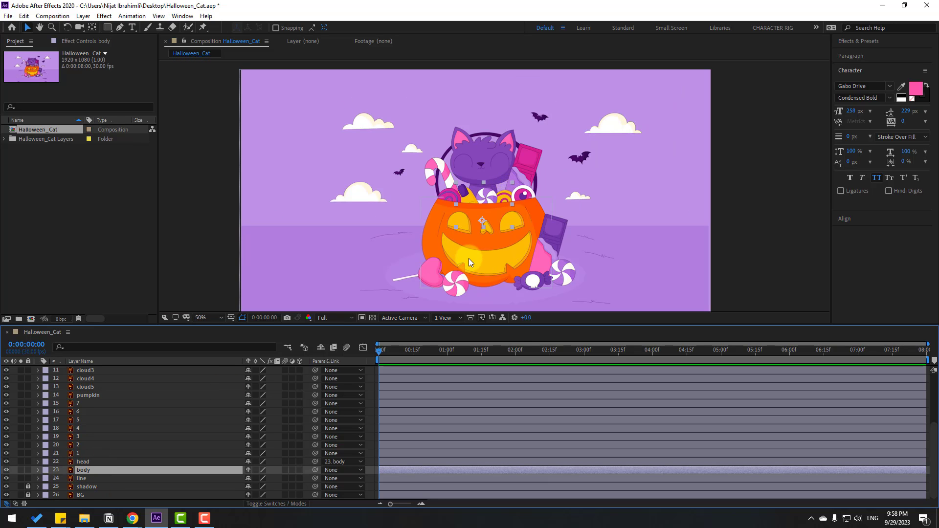
key(p)
drag(265, 478, 387, 479)
key(Return)
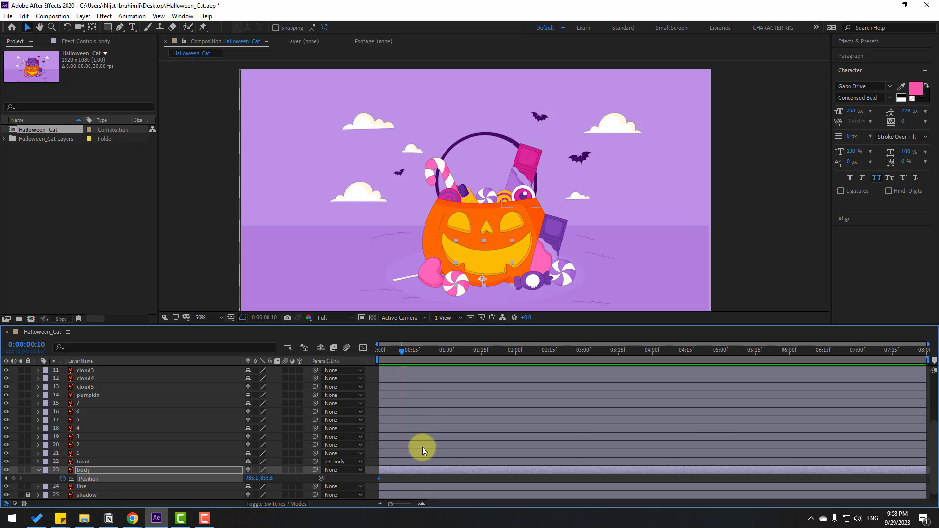
Keyframe the body's Y position at 613.6 on frame 10, 712.6 on frame 20, 675.6 at 1:00 and 689.6 at 1:10.
drag(266, 479, 160, 470)
key(space)
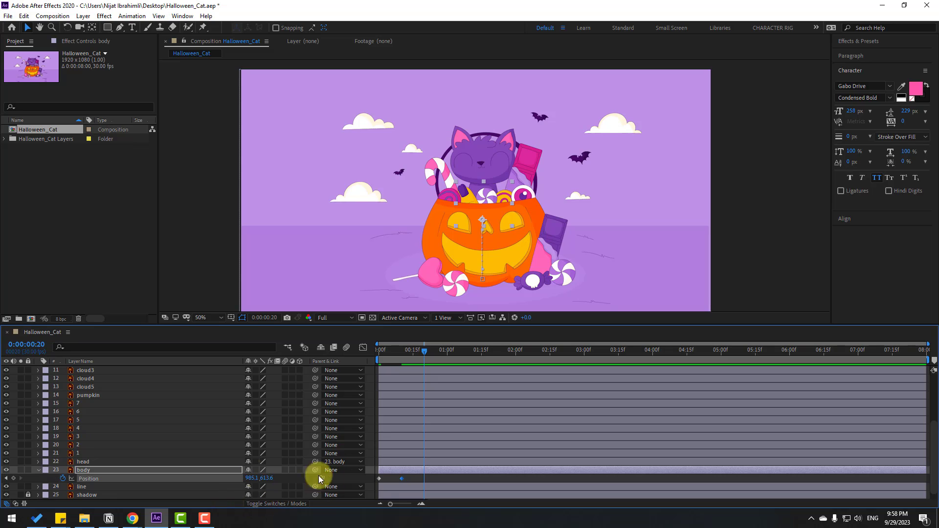
mouse_move(264, 479)
mouse_down()
mouse_move(312, 477)
mouse_move(248, 478)
mouse_move(261, 487)
mouse_move(268, 478)
mouse_up()
key(space)
key(shift+Page_Down)
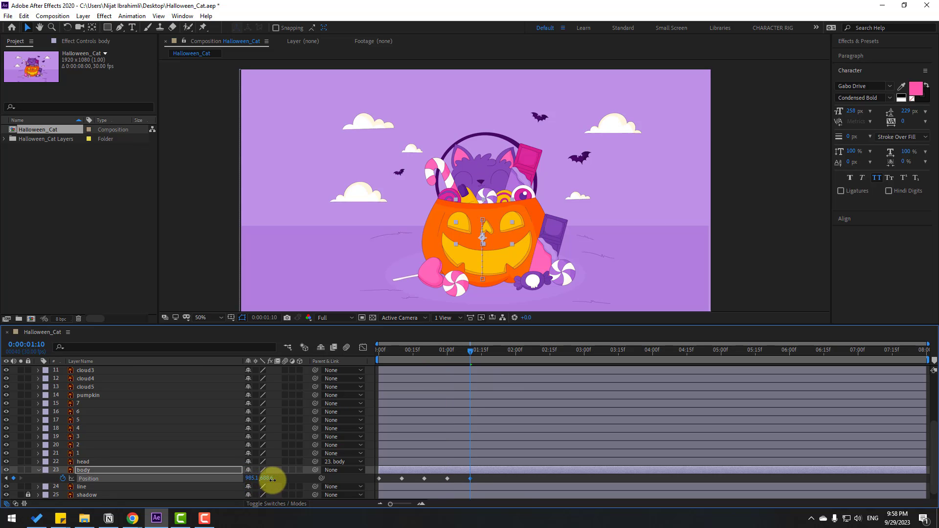
Apply Easy Ease to all of the body's position keyframes and preview the pop-up motion.
drag(488, 481, 374, 482)
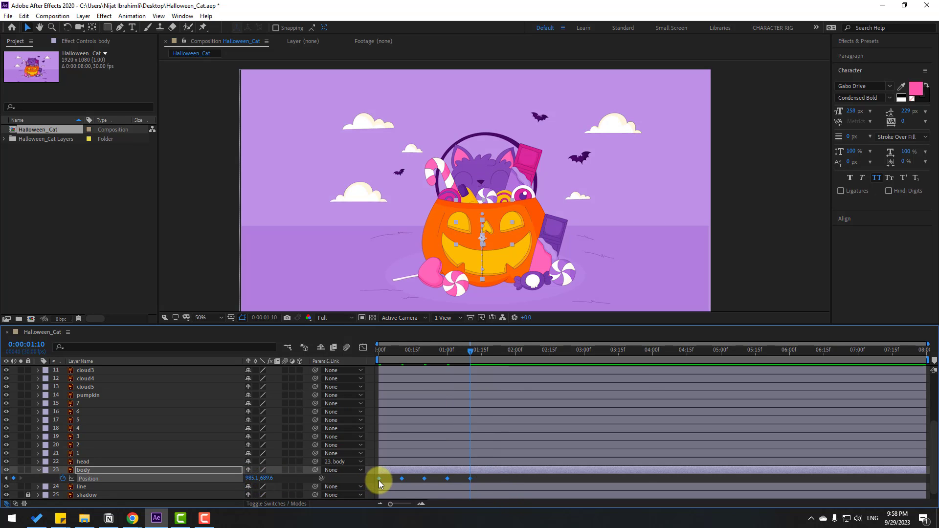
right_click(379, 480)
mouse_move(383, 474)
click(613, 409)
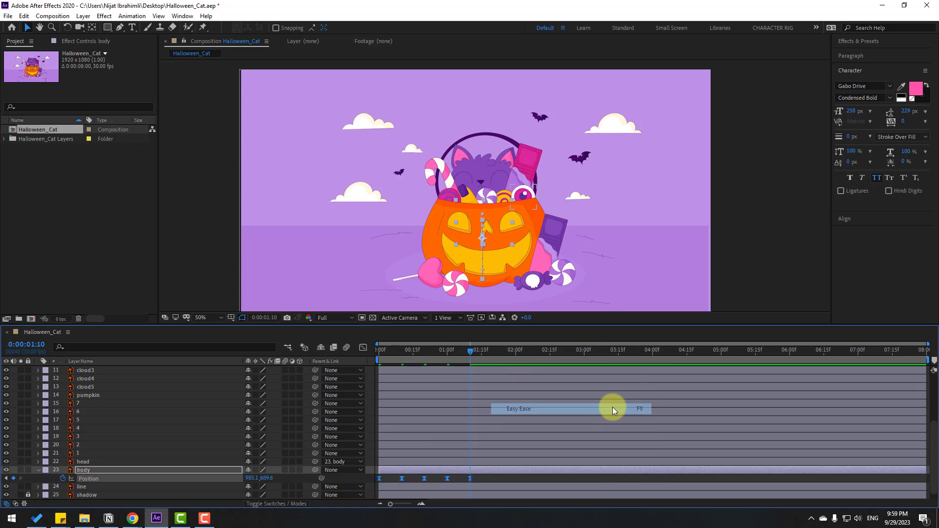
key(space)
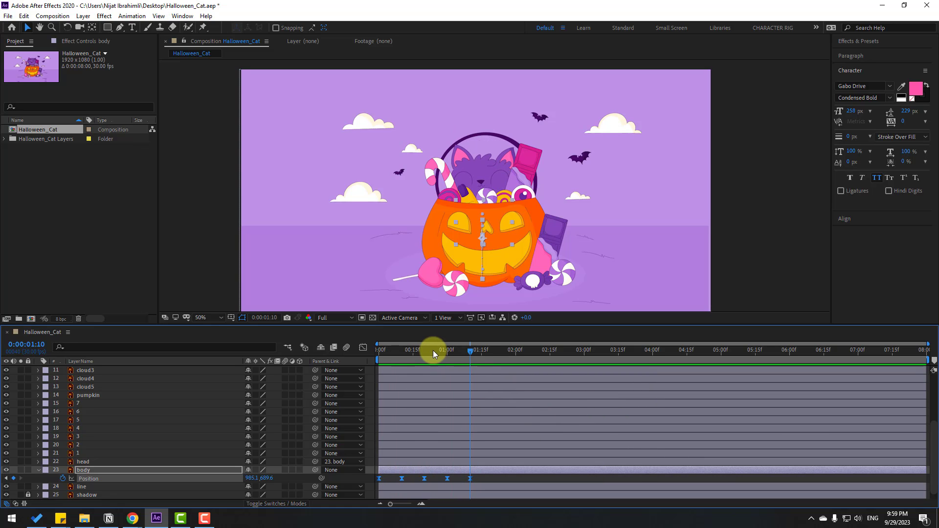
Start a rotation animation on the body layer at 0:00 with a value of -6°.
click(375, 357)
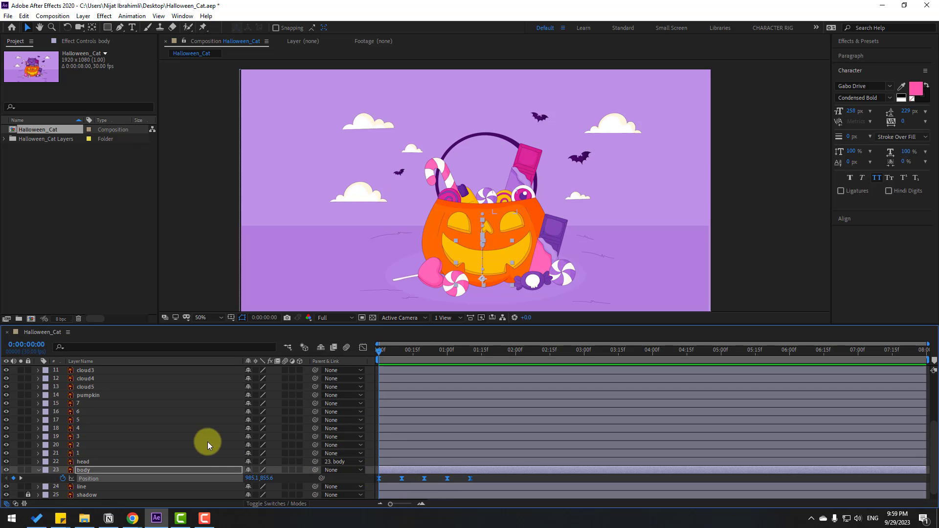
key(shift+r)
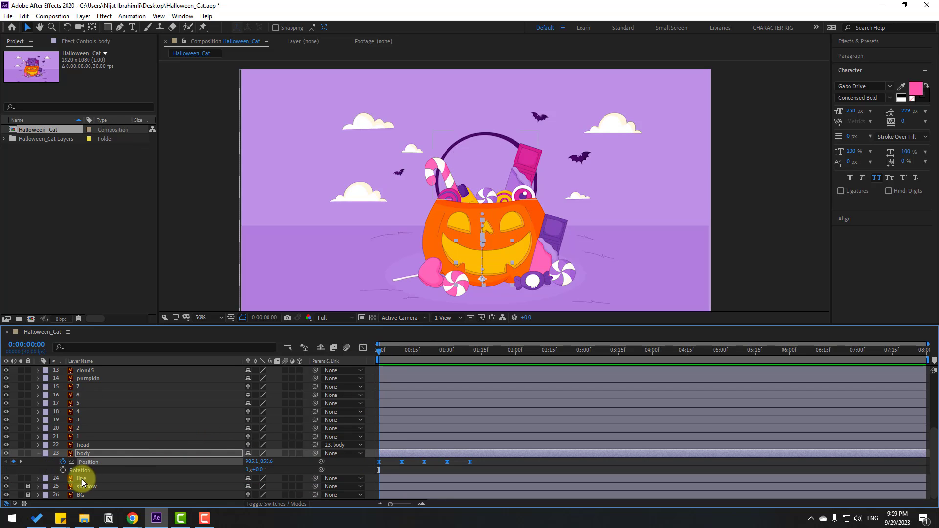
click(62, 470)
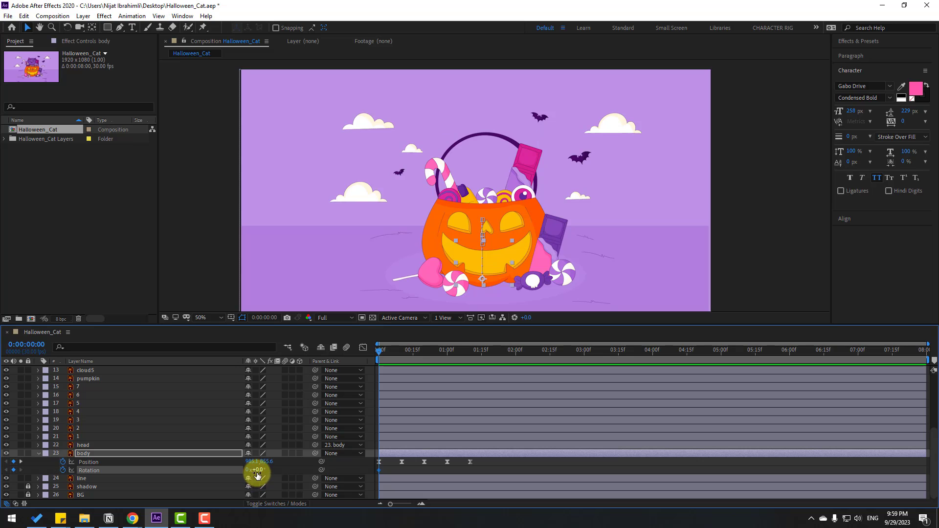
text(-6)
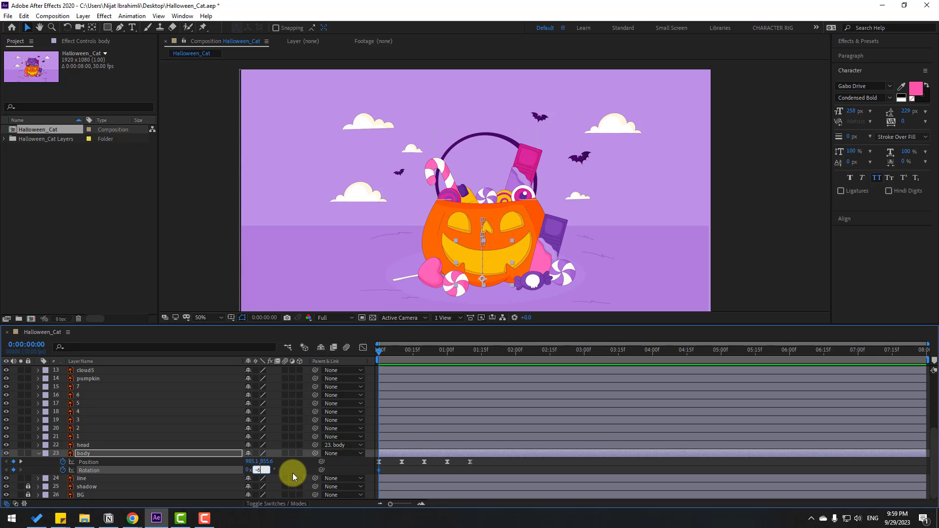
key(Return)
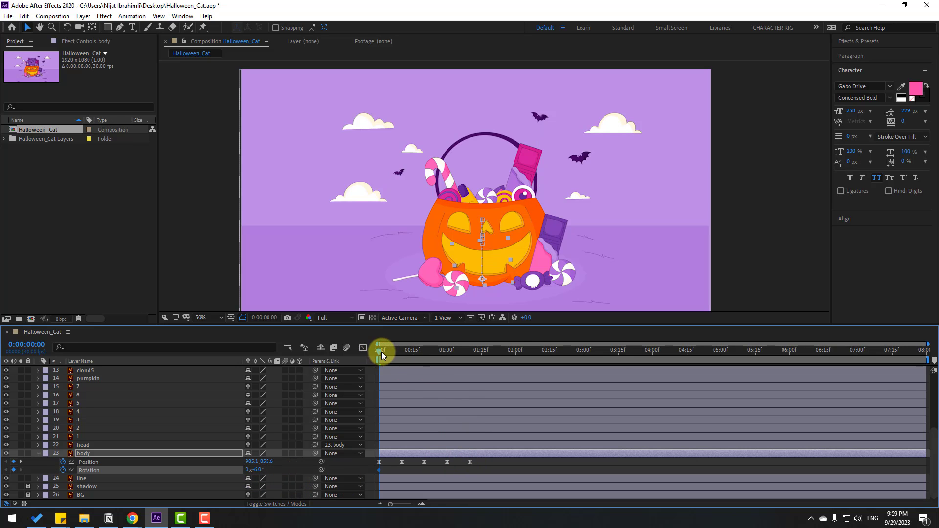
Keyframe the body's rotation at 3° on frame 10 and -1.5° on frame 20.
drag(381, 351, 401, 354)
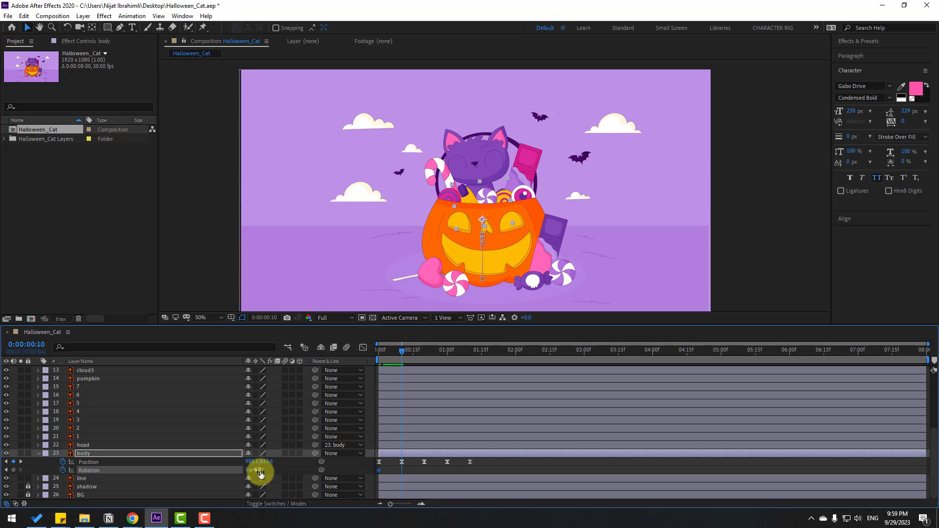
text(3)
key(Return)
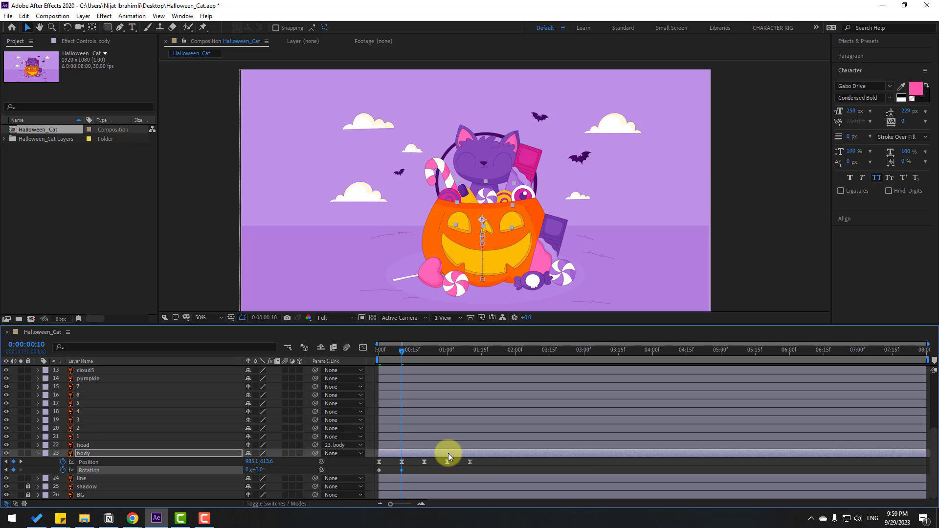
drag(405, 345, 424, 352)
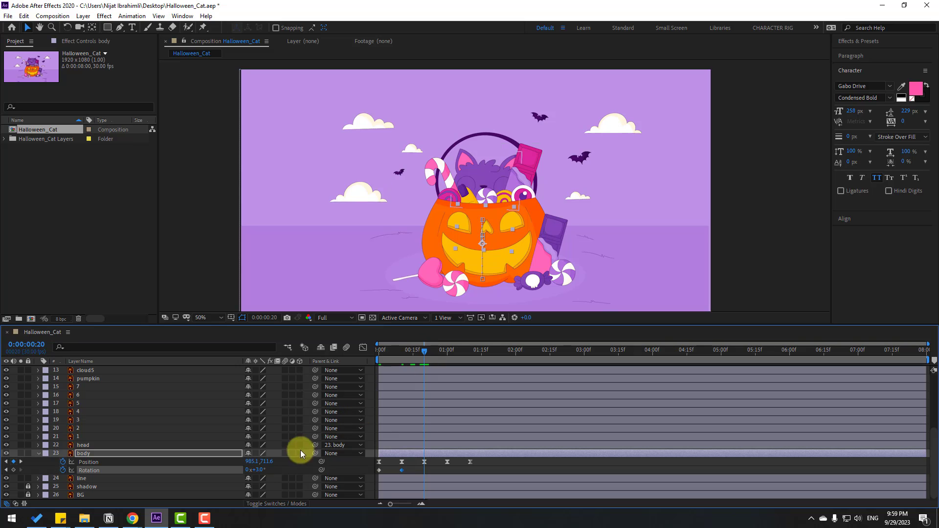
click(261, 471)
text(-1.5)
click(450, 457)
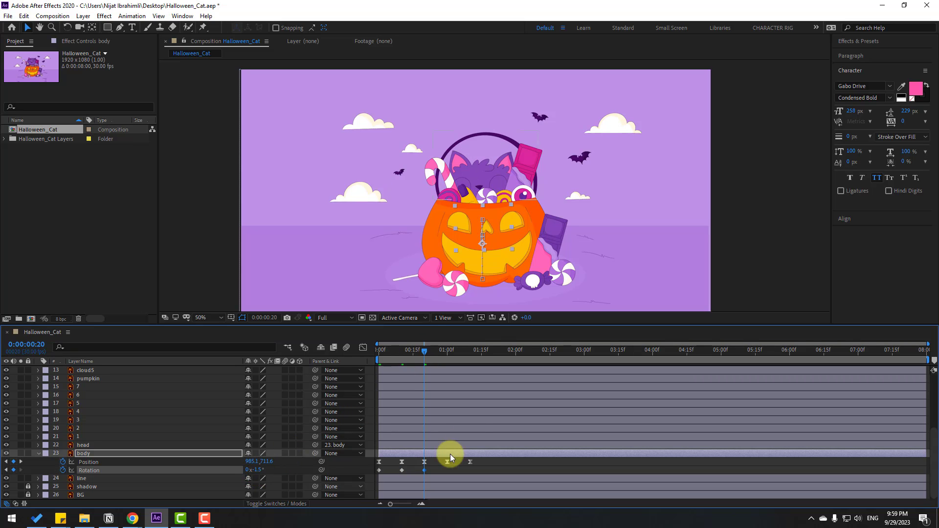
Keyframe the body's rotation at 0° at 1:00.
drag(449, 352, 447, 350)
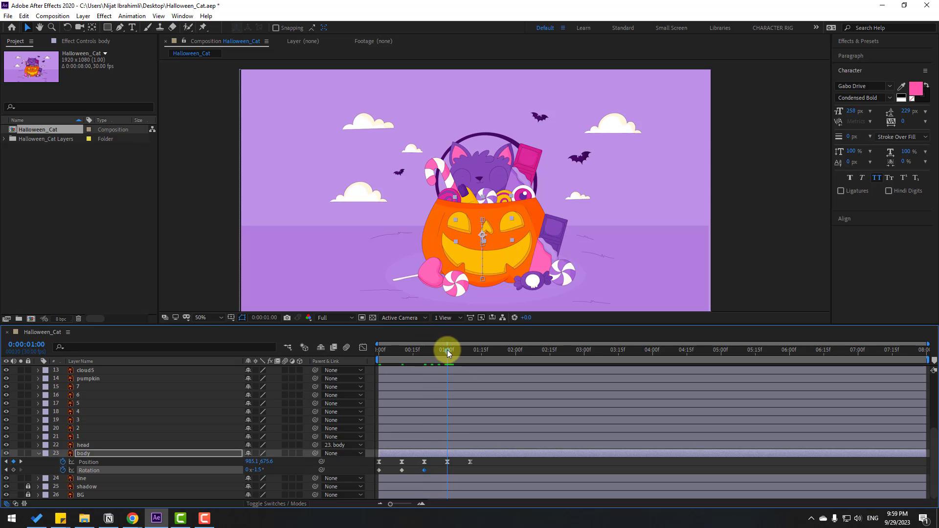
click(256, 471)
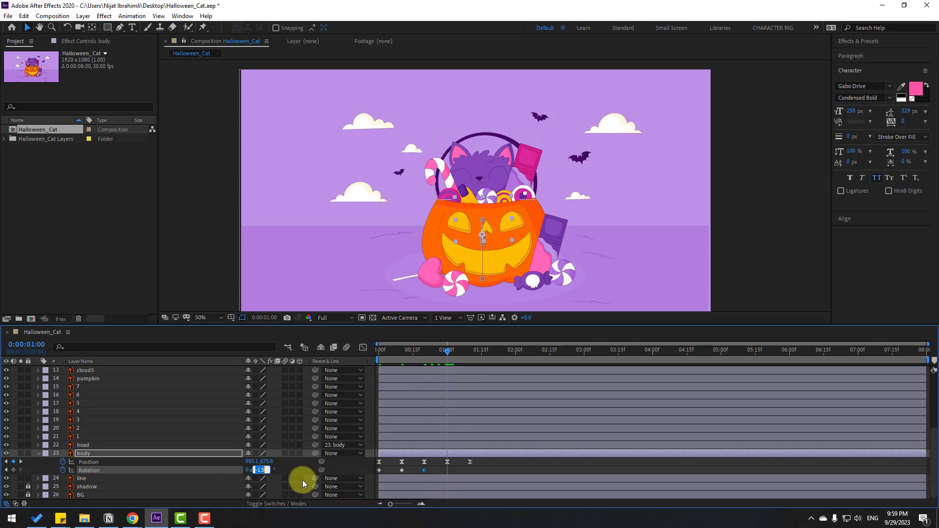
text(0)
Apply Easy Ease to all of the body's rotation keyframes.
click(453, 472)
right_click(381, 471)
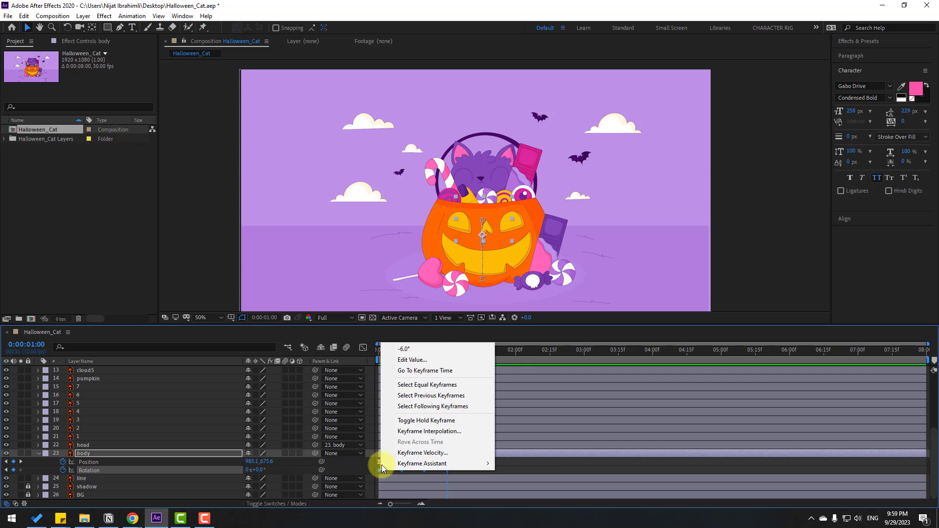
mouse_move(480, 459)
click(535, 402)
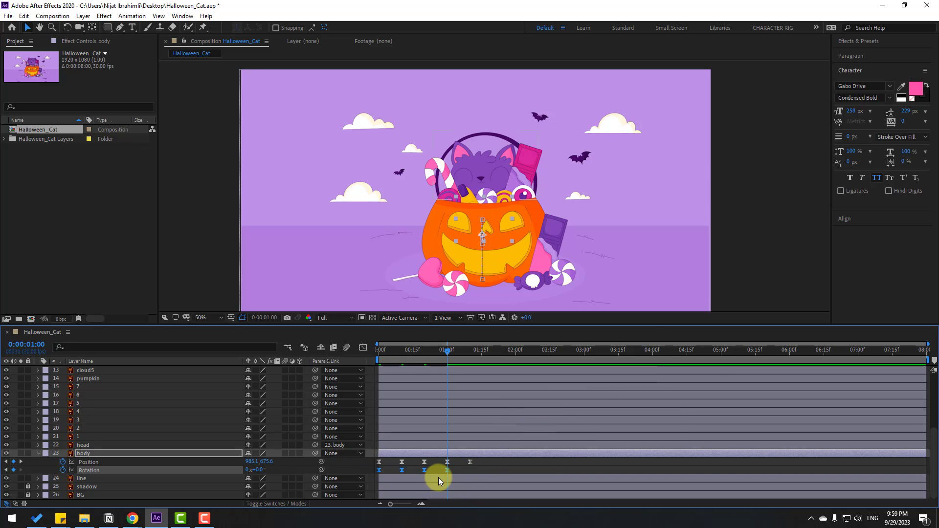
Stretch the body's rotation keyframes proportionally so the last one falls just before the final position keyframe, preview the animation and return to 0:00.
drag(447, 471, 466, 471)
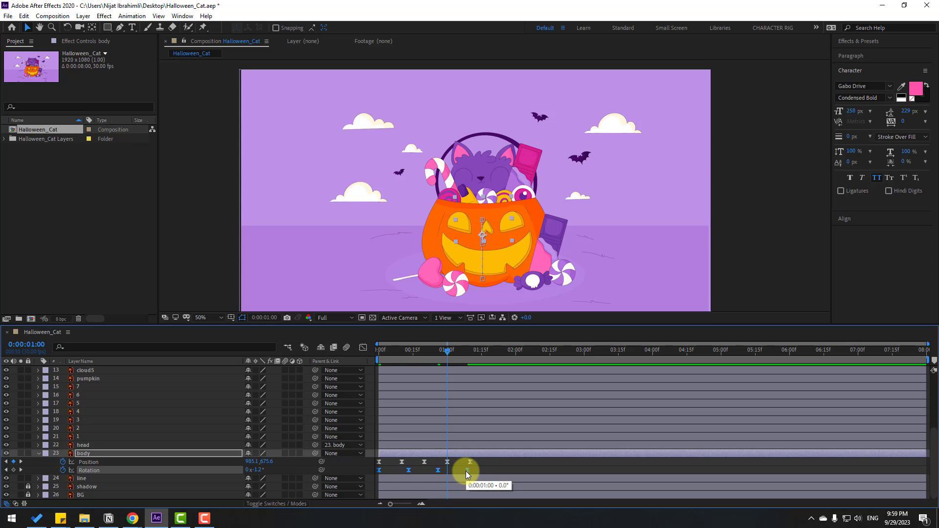
key(space)
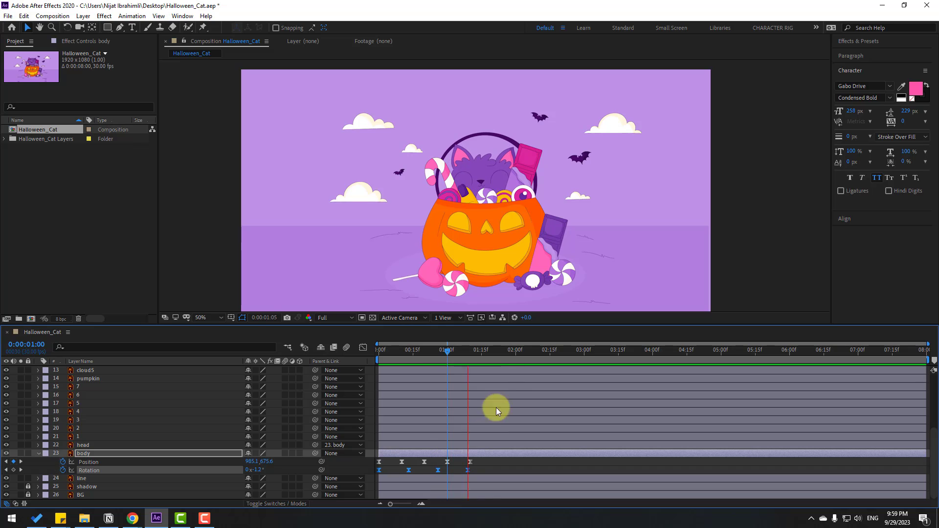
drag(448, 351, 362, 353)
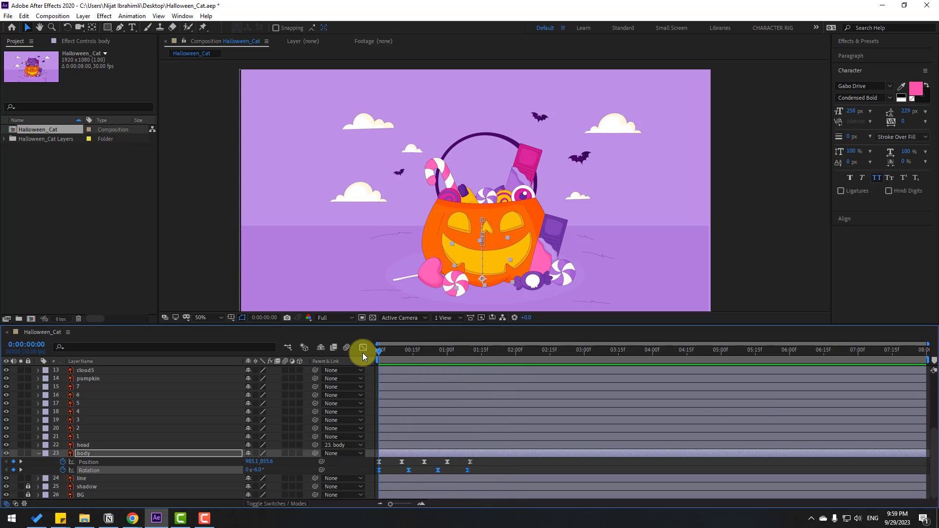
Keyframe the starting positions of candy layers 1 to 7 together at 0:00.
click(83, 387)
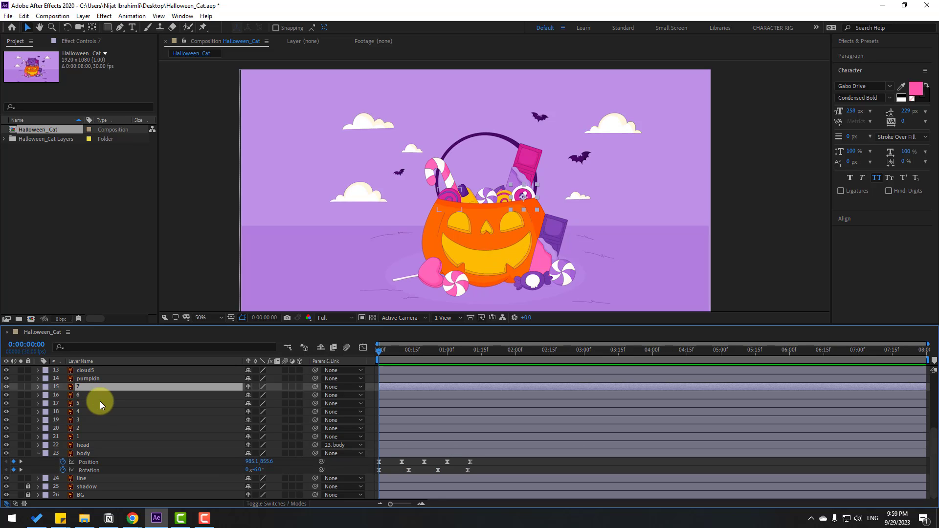
ctrl+click(87, 396)
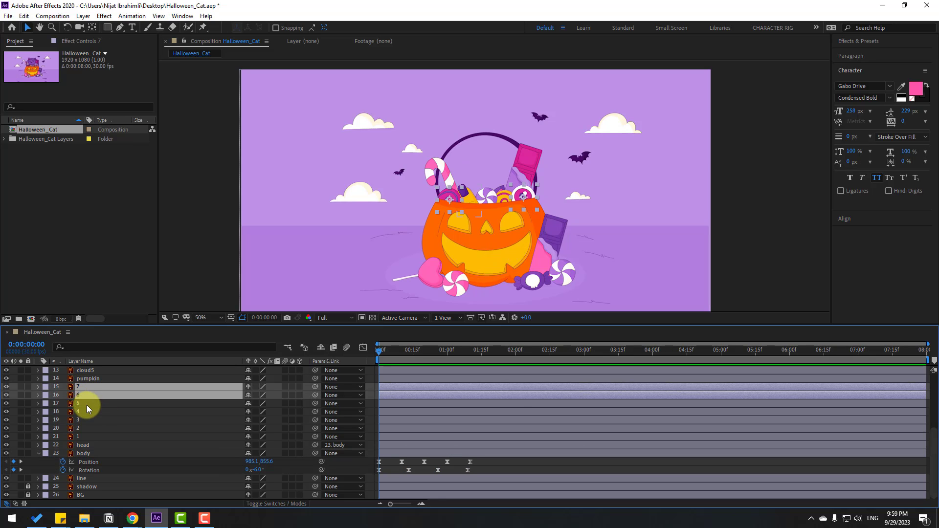
ctrl+click(87, 404)
ctrl+click(78, 413)
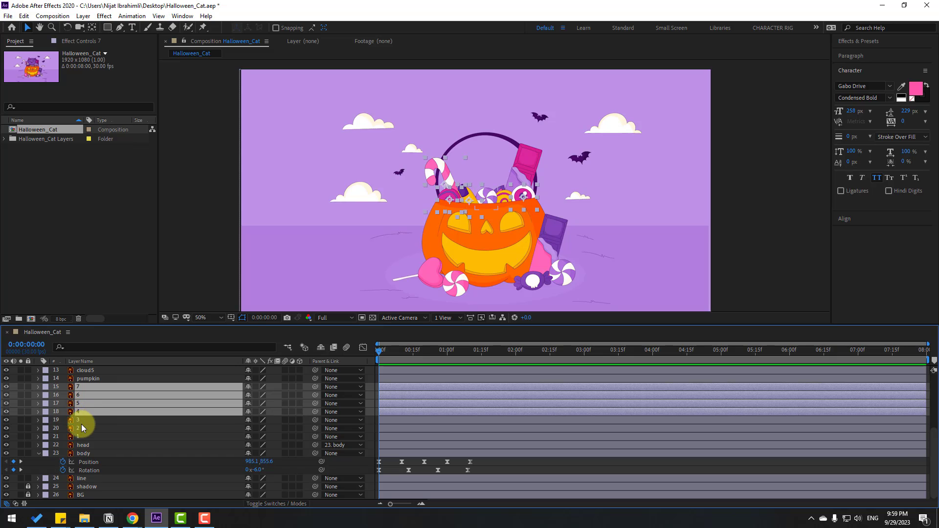
ctrl+click(81, 421)
ctrl+click(87, 429)
ctrl+click(81, 436)
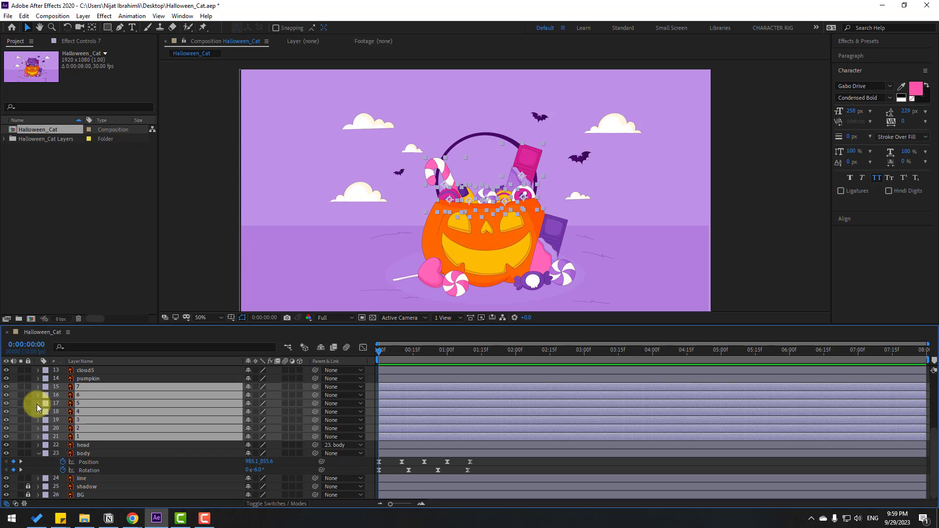
click(7, 387)
click(7, 387)
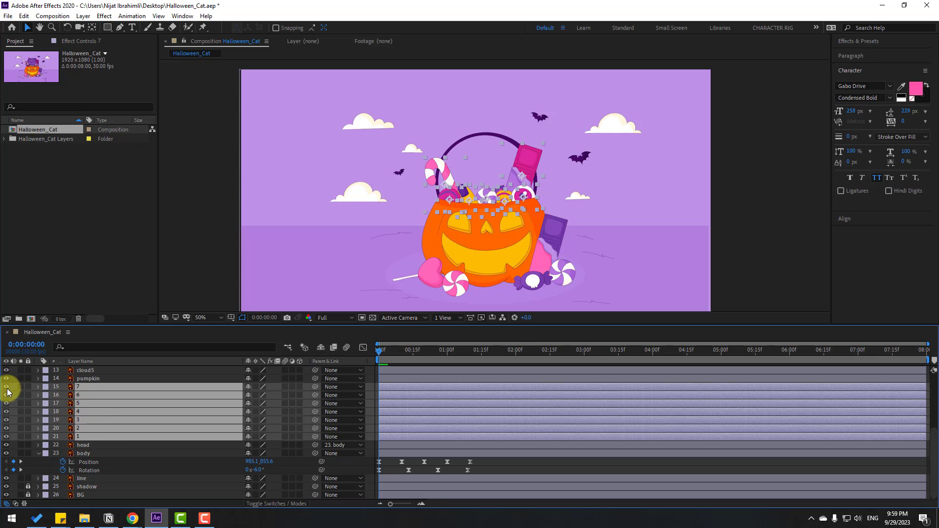
key(p)
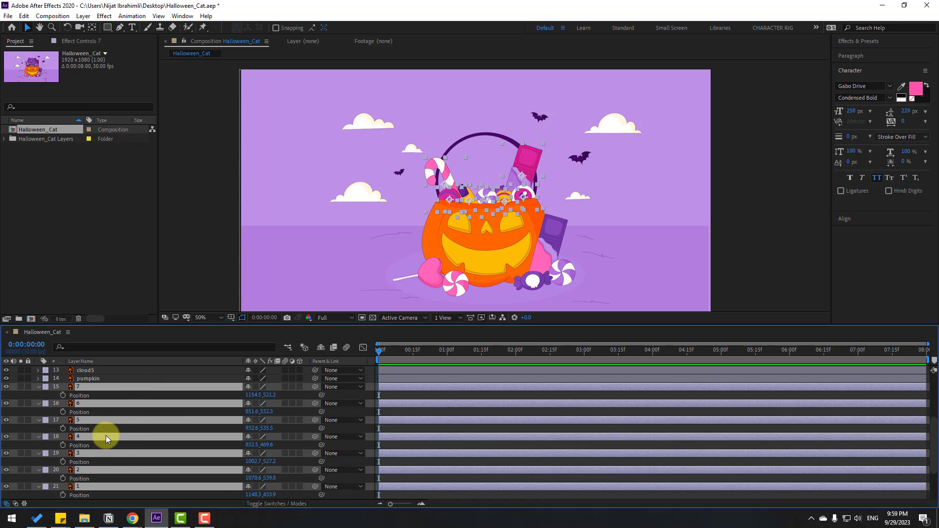
click(62, 395)
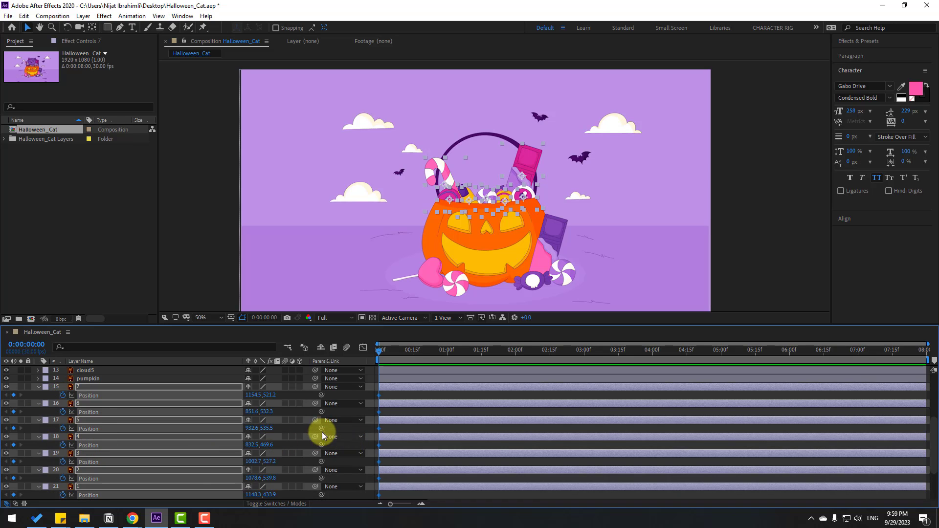
Keyframe the seven candy layers 200 px higher on frame 10, and back down on frame 20 with layer 7 at Y 514.2.
key(shift+Page_Down)
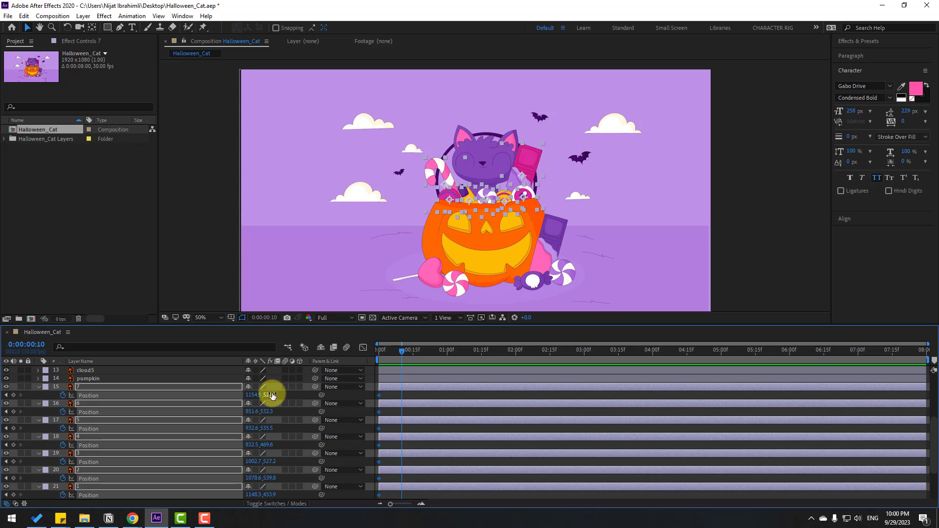
drag(272, 395, 180, 387)
key(shift+Page_Down)
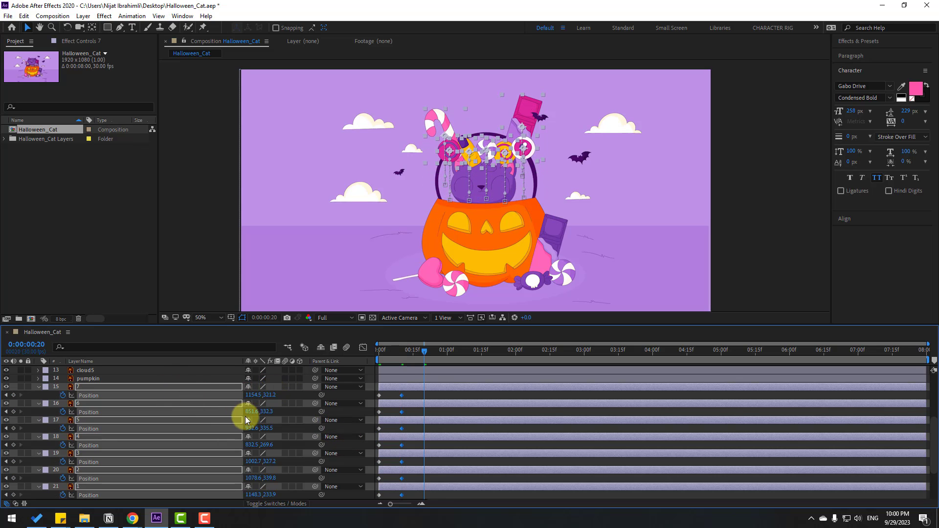
drag(268, 398, 370, 390)
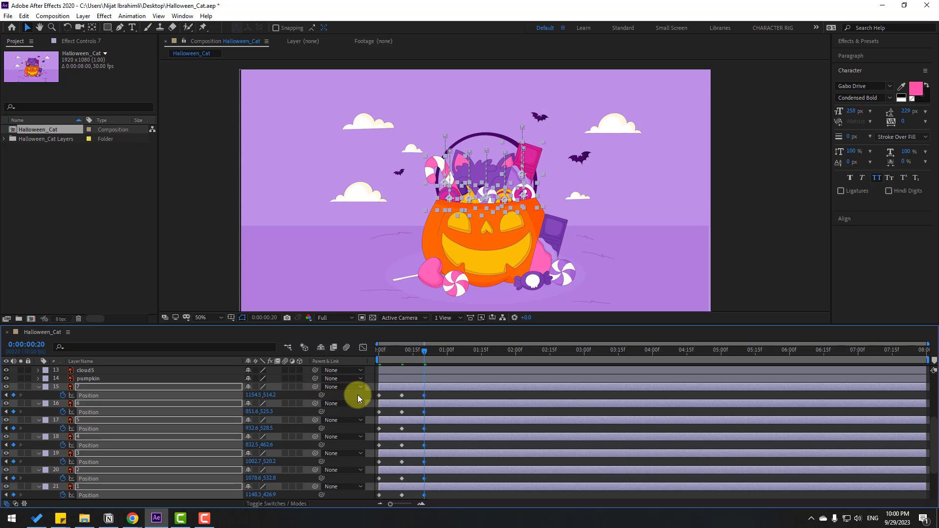
Keyframe the seven candy layers 10 px higher on frame 23 for a small rebound.
key(Page_Down)
key(Page_Down)
key(Page_Down)
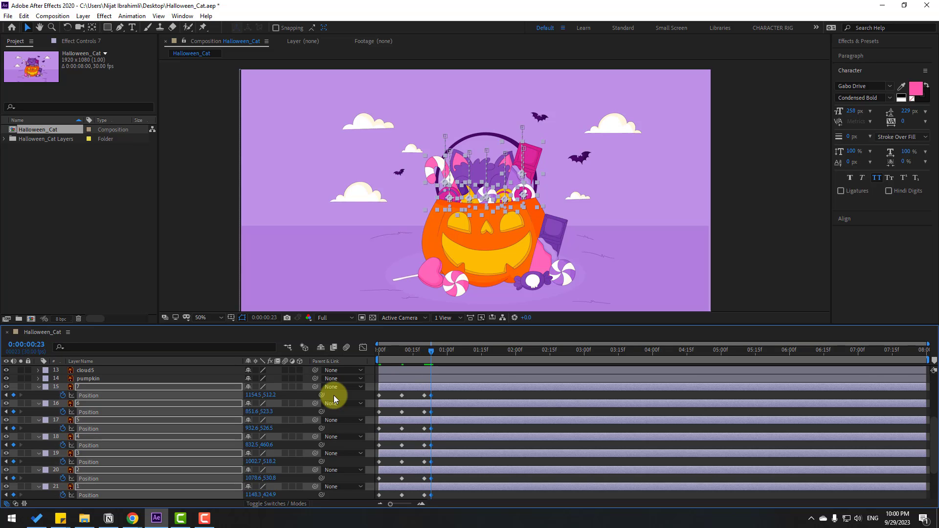
key(Up)
key(Up)
key(Up)
key(Up)
key(Up)
key(Up)
key(Up)
key(Up)
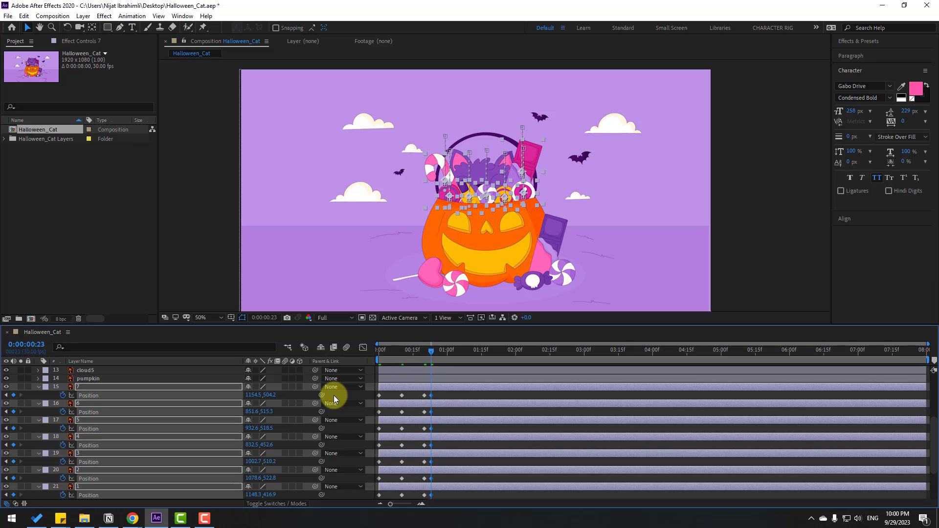
Keyframe the seven candy layers 10 px lower on frame 26 and preview the bounce.
key(Page_Down)
key(Page_Down)
key(Page_Down)
key(Down)
key(Down)
key(Down)
key(Down)
key(Down)
key(Down)
key(Down)
key(Down)
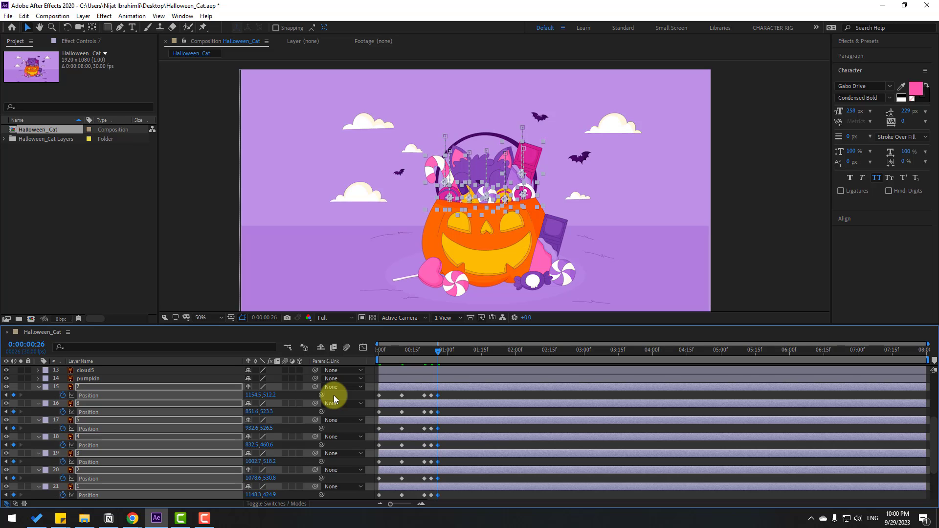
key(Down)
key(Down)
click(449, 395)
key(space)
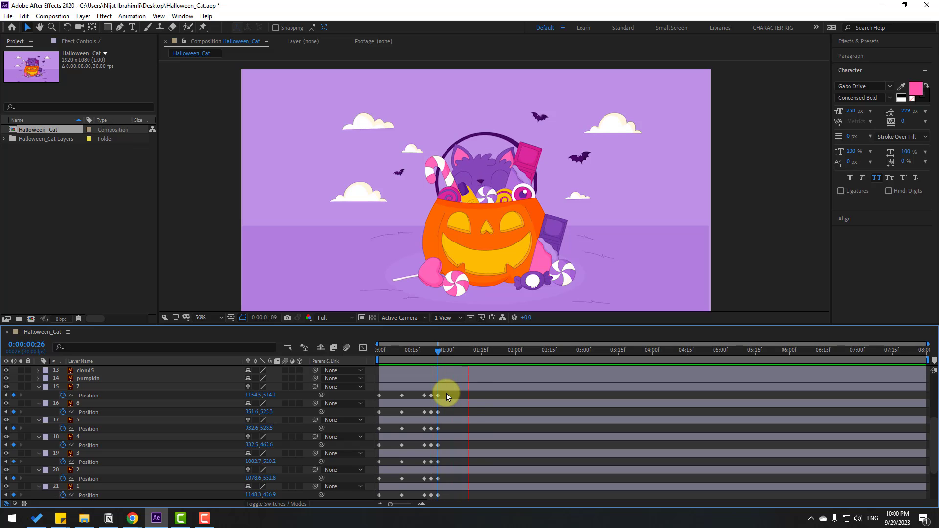
Enlarge the timeline area and apply Easy Ease to all position keyframes of the seven candy layers.
drag(467, 325, 469, 280)
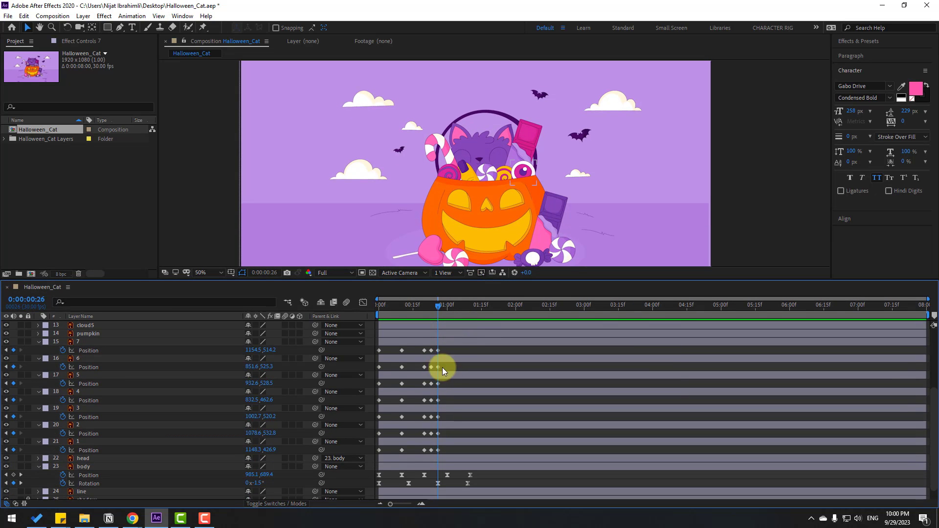
drag(443, 347, 377, 450)
right_click(377, 450)
mouse_move(386, 443)
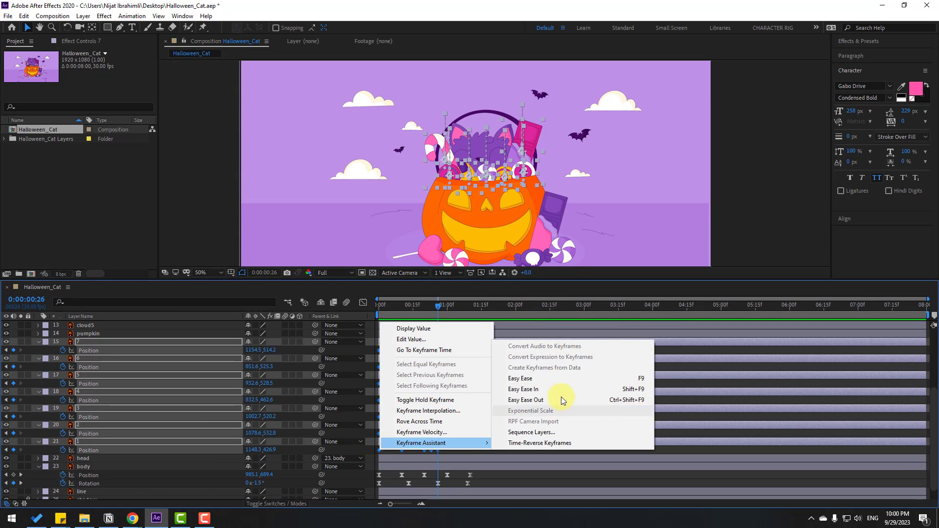
click(547, 380)
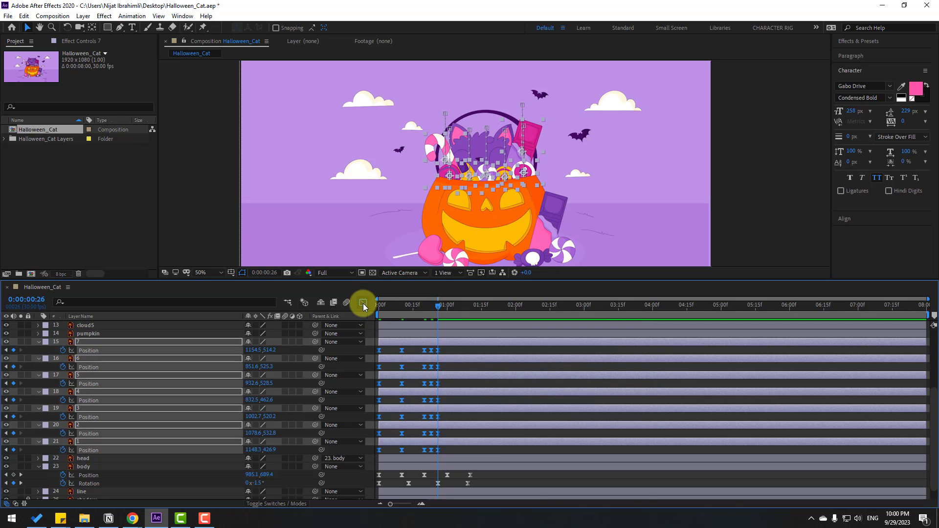
In the speed graph, lengthen the handles on both sides of the candies' frame 10 keyframes to slow the jump's peak, and preview it.
click(363, 303)
click(386, 305)
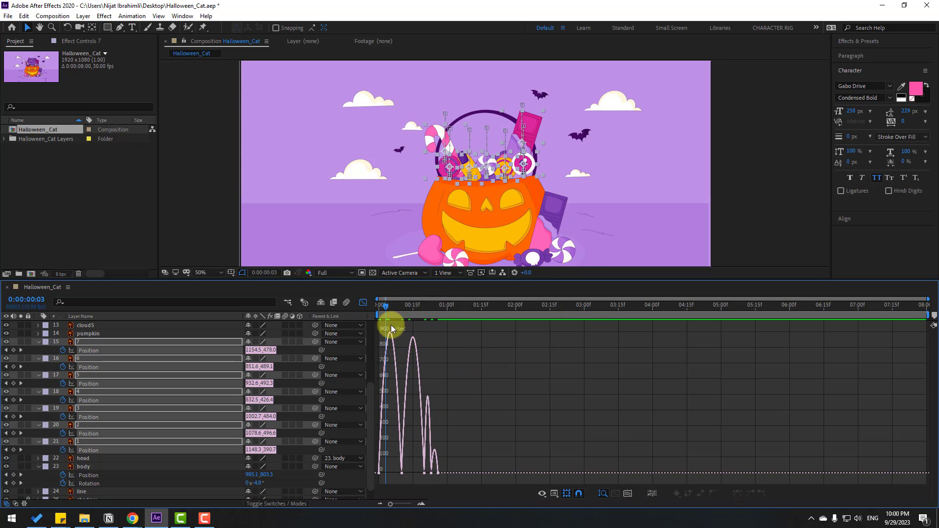
scroll(469, 471, up, 3)
scroll(436, 470, down, 2)
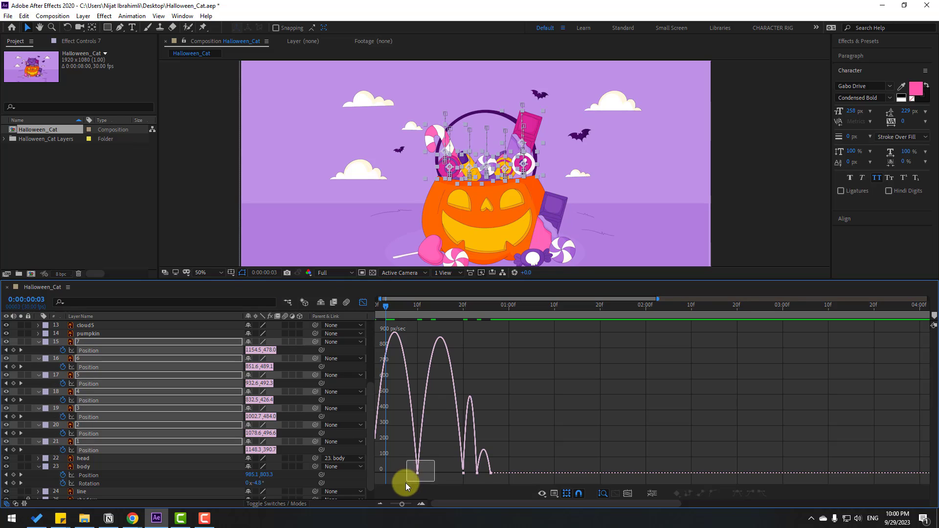
drag(406, 482, 404, 483)
drag(486, 504, 446, 471)
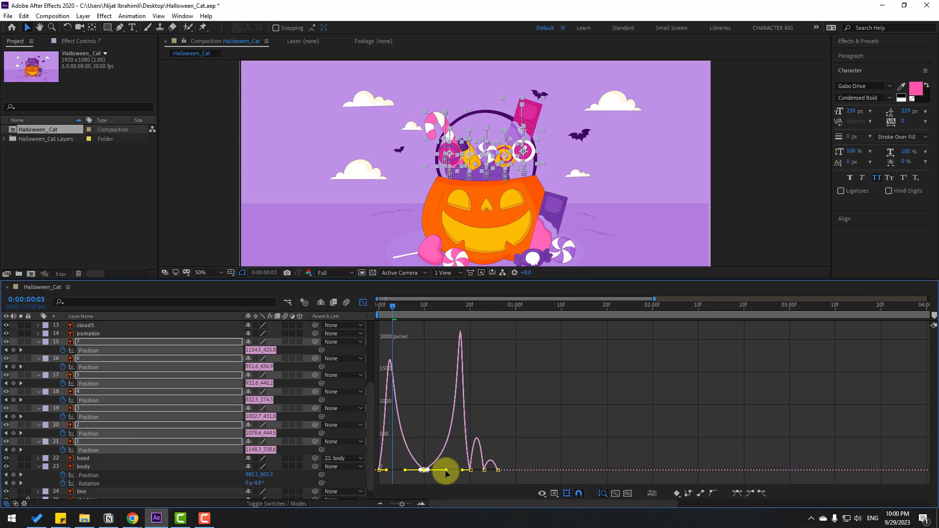
key(space)
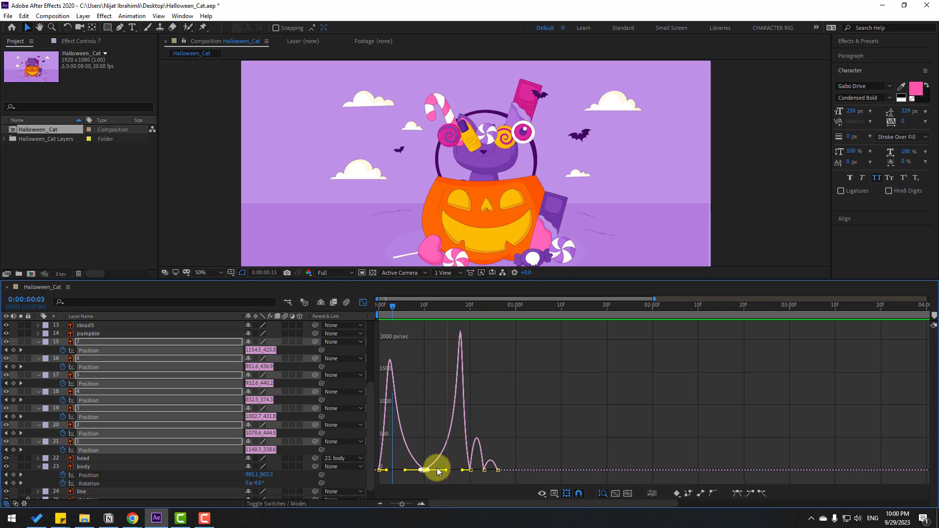
key(space)
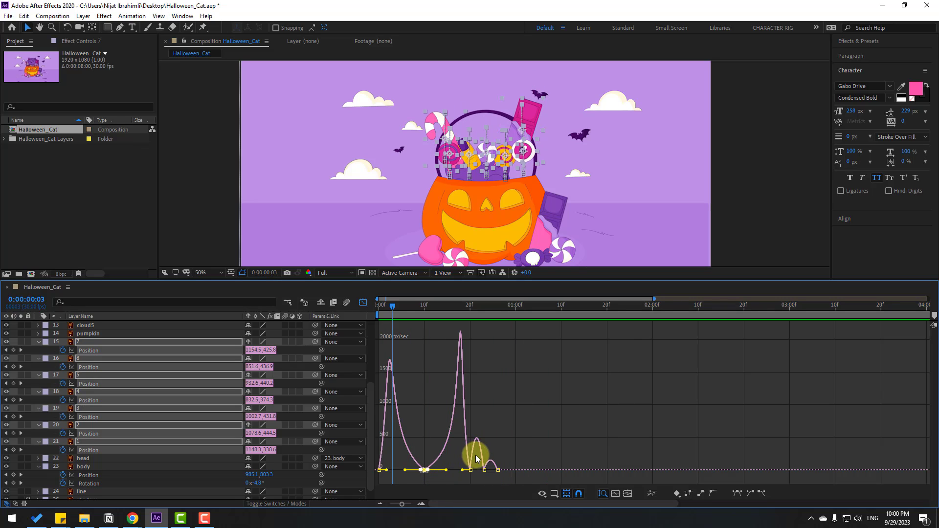
drag(433, 318, 489, 304)
click(364, 304)
Set the spatial interpolation of the candies' position keyframes on frames 20, 23 and 26 to Linear and preview the motion.
drag(506, 350, 466, 453)
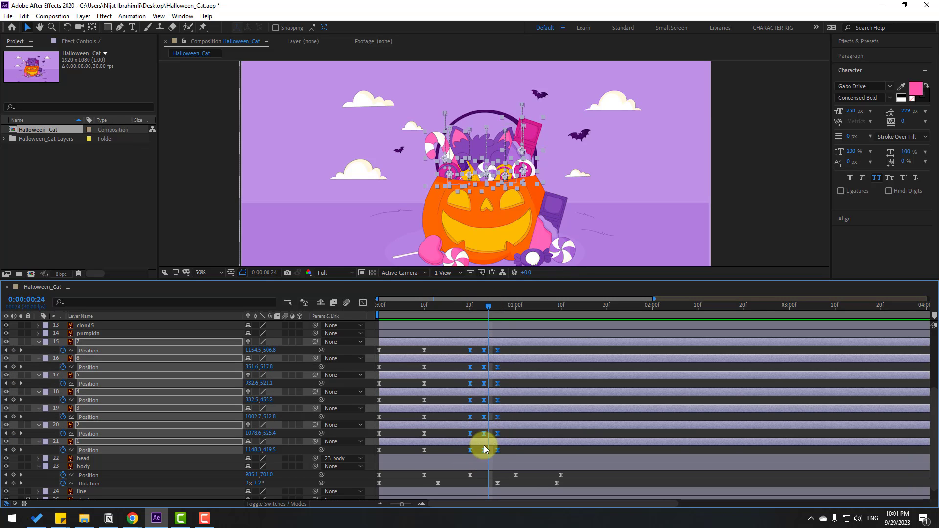
right_click(470, 352)
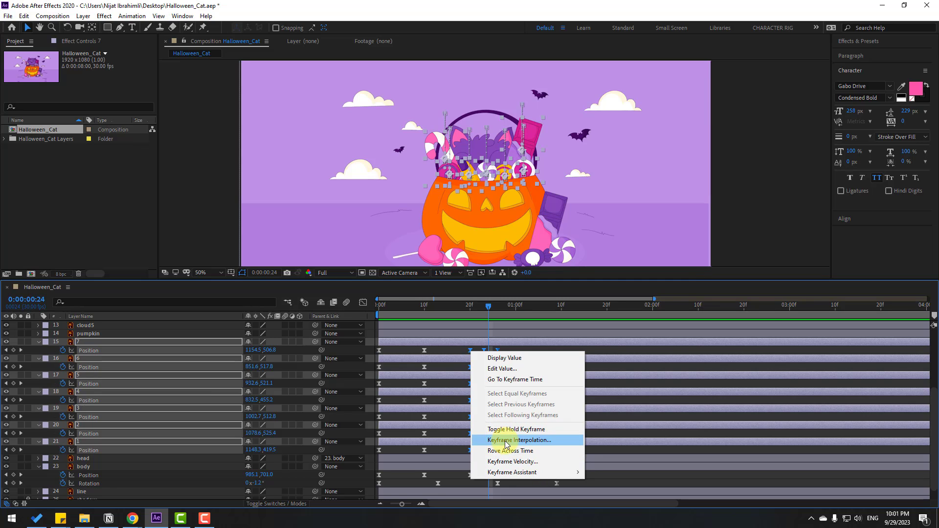
click(506, 441)
click(607, 324)
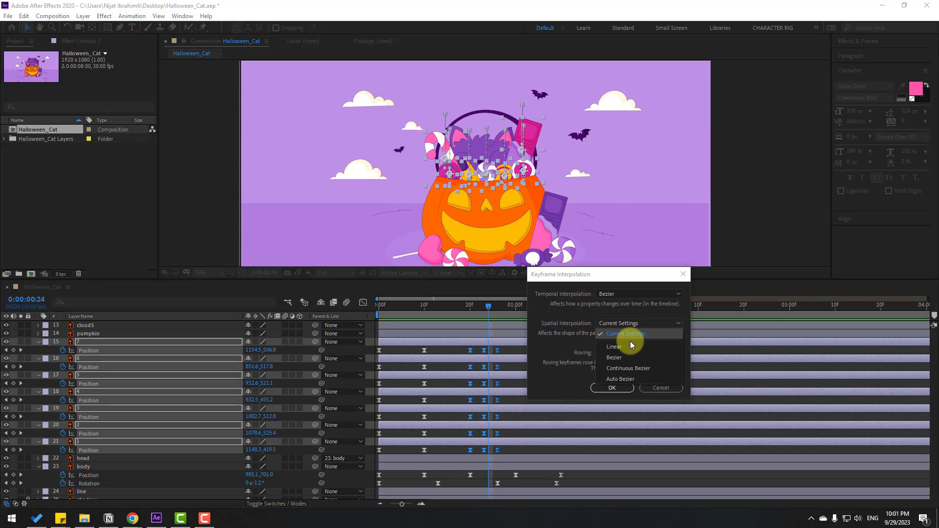
click(605, 347)
click(609, 387)
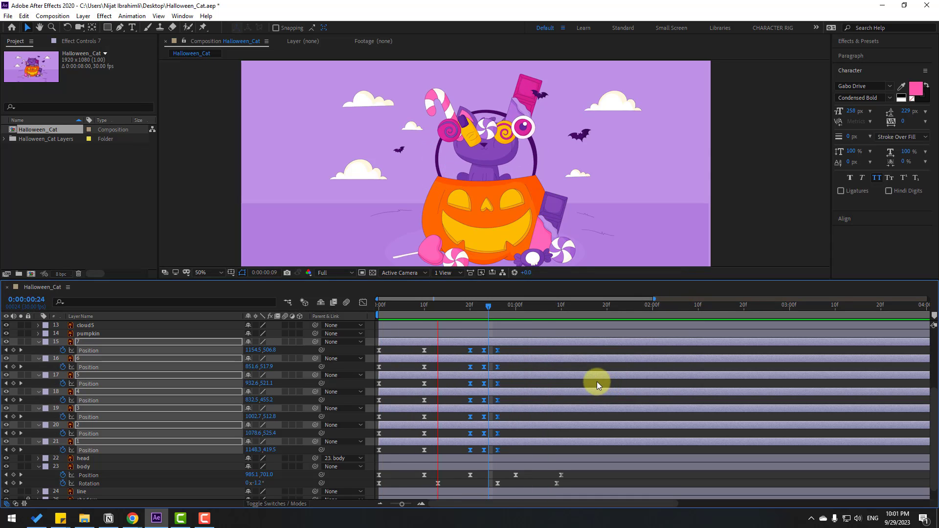
click(507, 350)
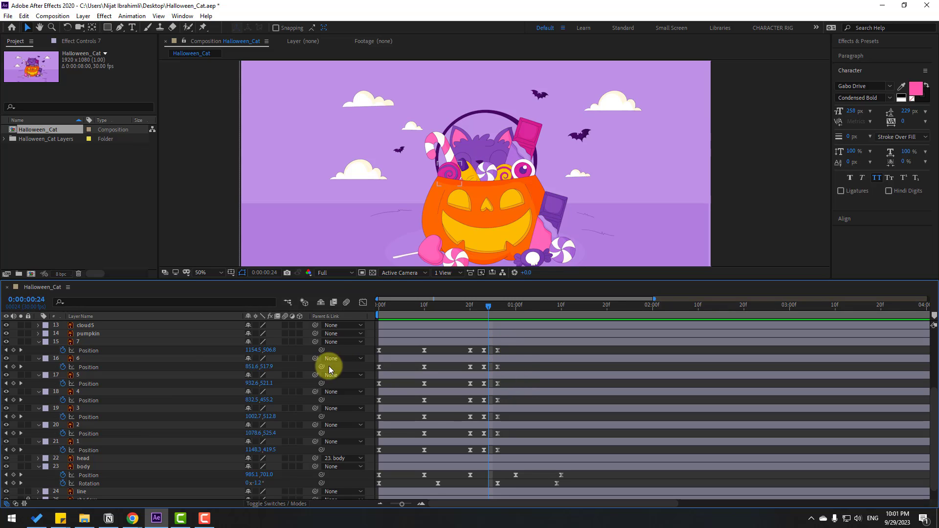
Delay the position keyframes of candy layer 6 by 2 frames, layer 5 by 3 frames and layer 4 by 1 frame.
click(91, 360)
drag(516, 379, 380, 368)
drag(387, 368, 391, 368)
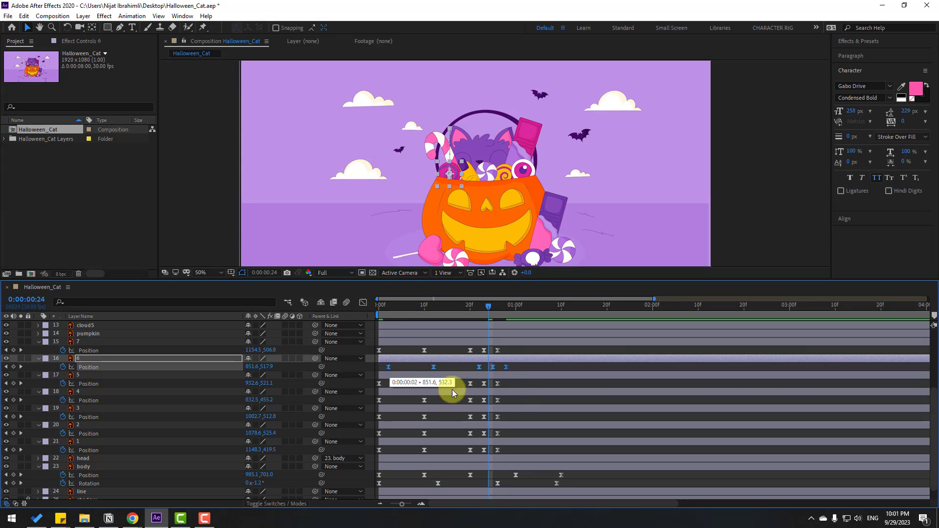
drag(506, 383, 393, 385)
drag(515, 406, 378, 403)
drag(507, 396, 381, 402)
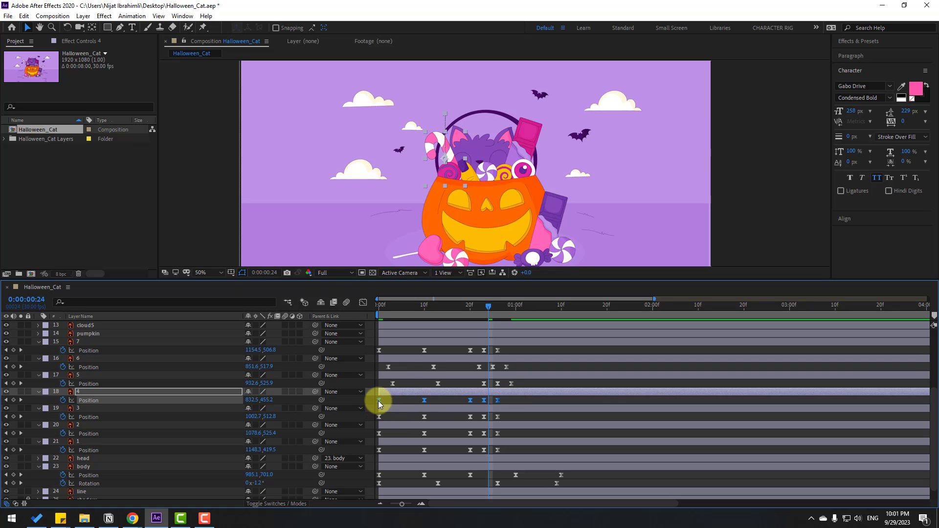
Delay the position keyframes of candy layers 3 and 2 by 3 frames and layer 1 by 1 frame, and preview the stagger.
drag(506, 415, 395, 420)
drag(503, 432, 391, 434)
drag(507, 451, 392, 463)
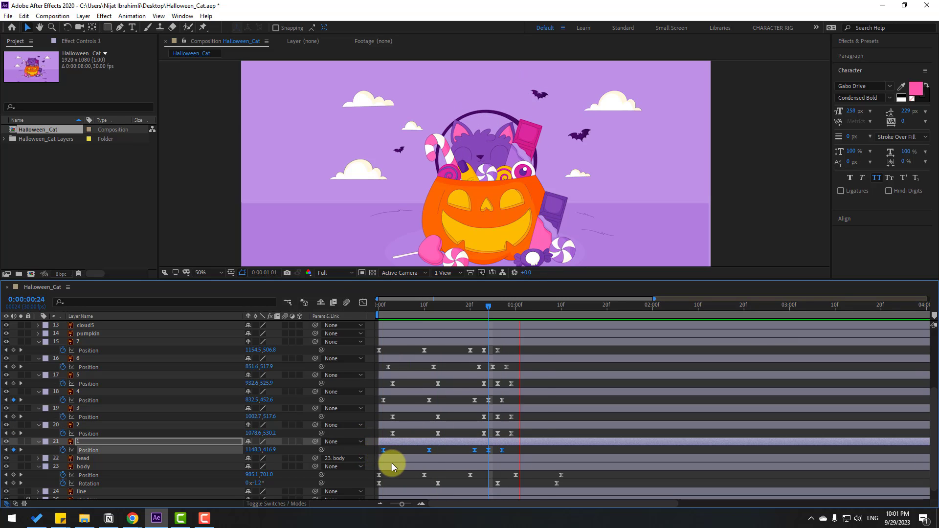
key(space)
Delay the position keyframes of the central swirl candy, layer 3, by another 2 frames and preview the result.
drag(395, 305, 415, 305)
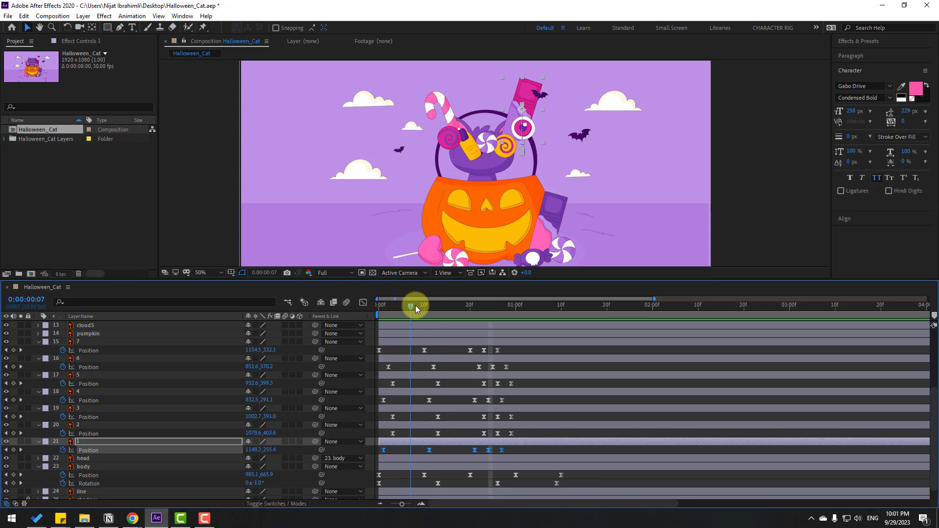
click(488, 139)
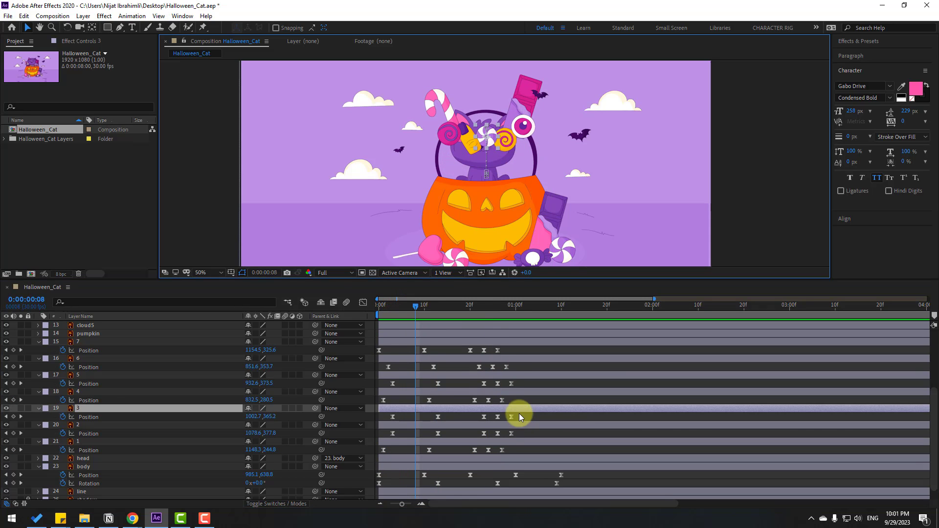
drag(520, 416, 400, 418)
key(space)
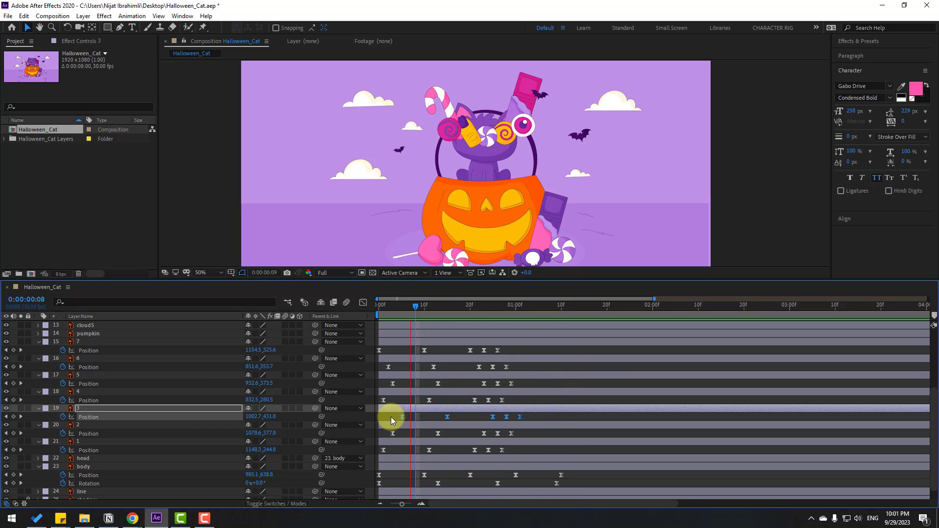
drag(406, 308, 384, 305)
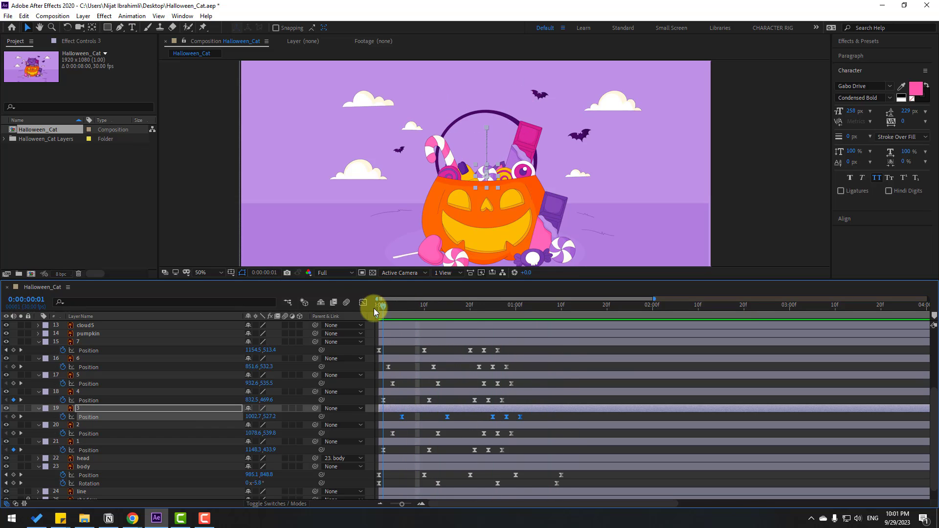
Delay the position keyframes of all seven candy layers, 1 to 7, by 3 frames and preview the result.
click(375, 312)
drag(544, 351, 368, 449)
drag(381, 308, 411, 308)
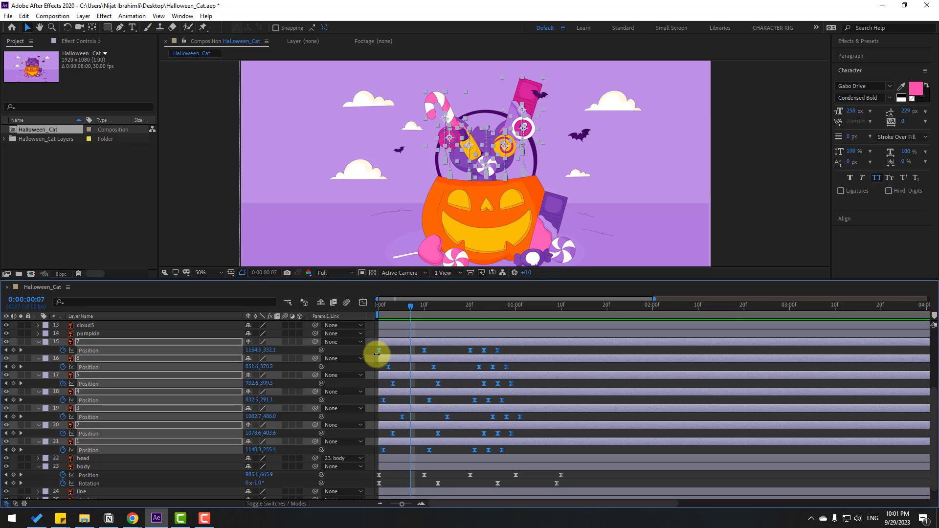
drag(377, 352, 391, 352)
key(space)
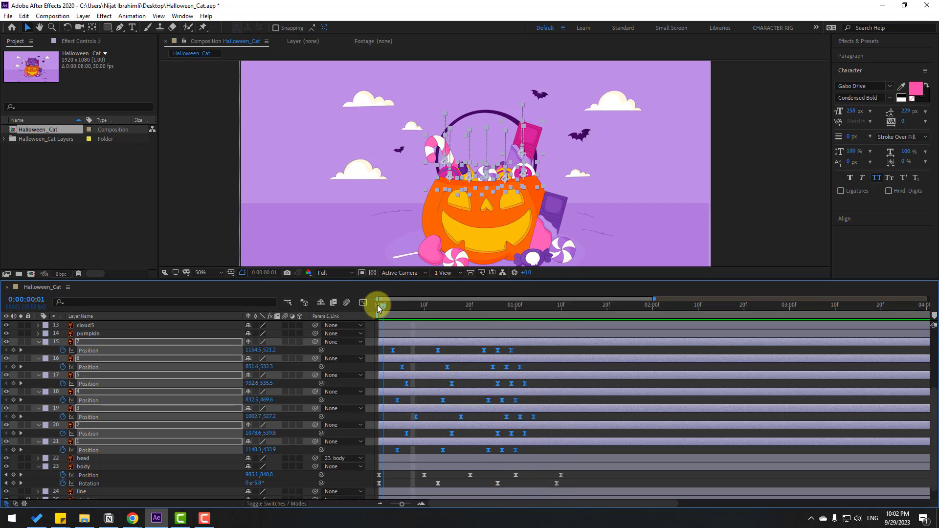
click(378, 304)
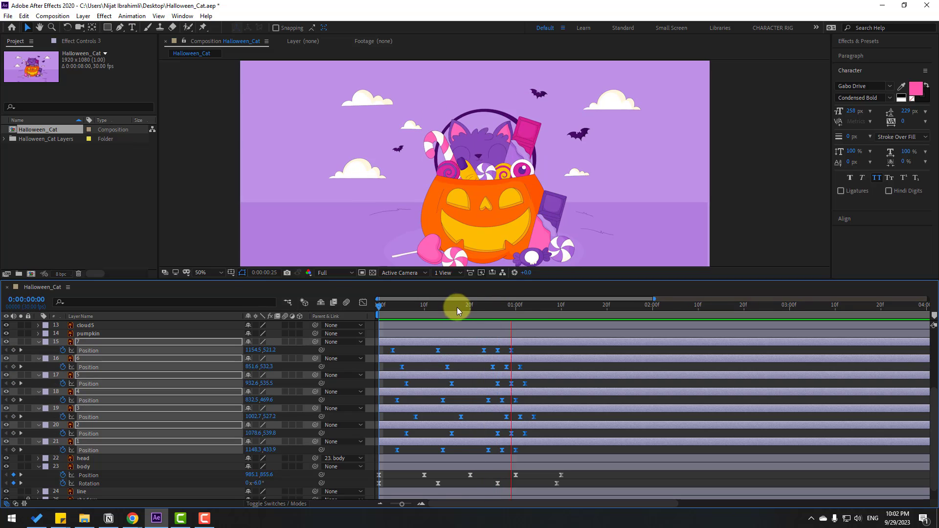
Move the purple wrapped candy, layer 12, up to the basket rim at about Y 518.3 and start position keyframes at frame 0.
click(531, 255)
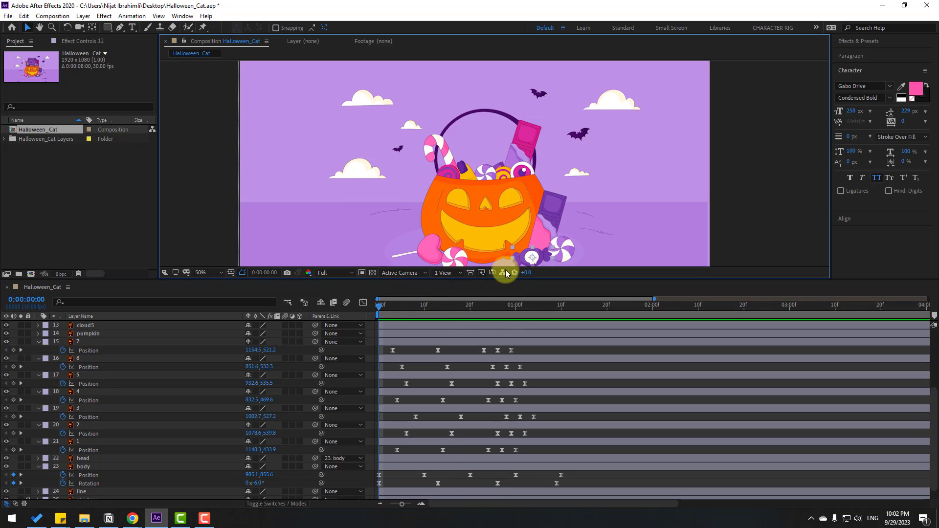
scroll(475, 442, down, 1)
scroll(486, 436, up, 6)
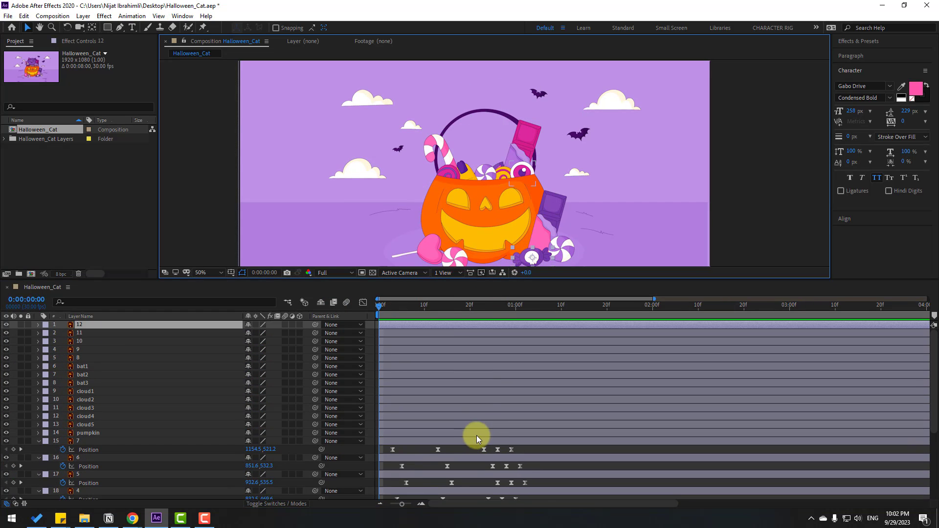
drag(586, 224, 592, 205)
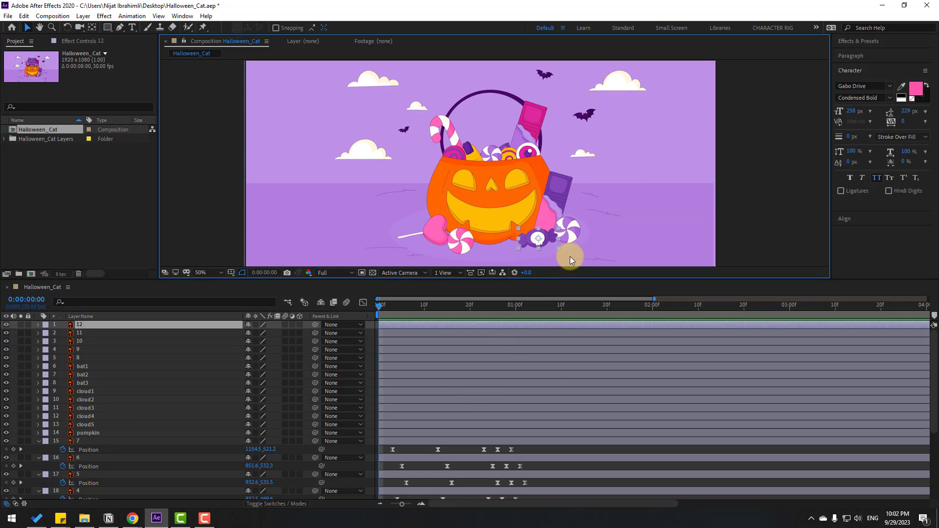
key(p)
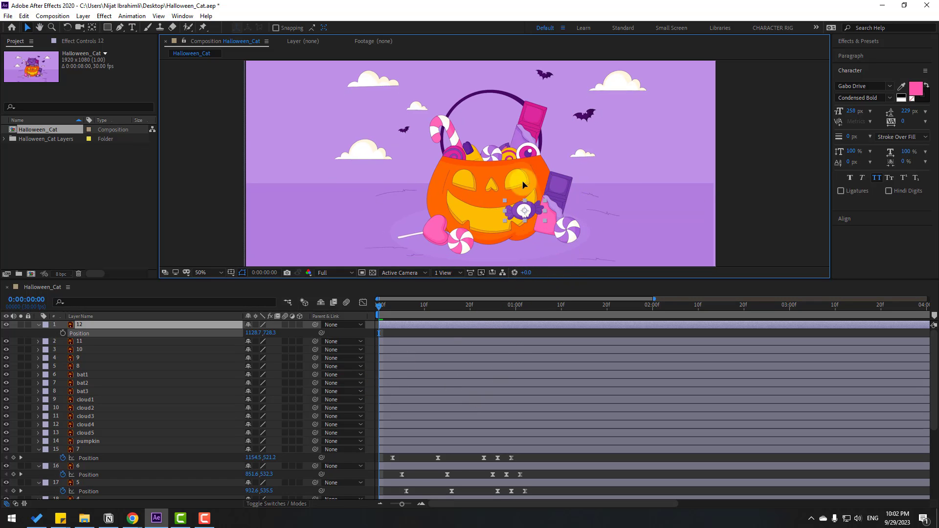
drag(547, 239, 519, 154)
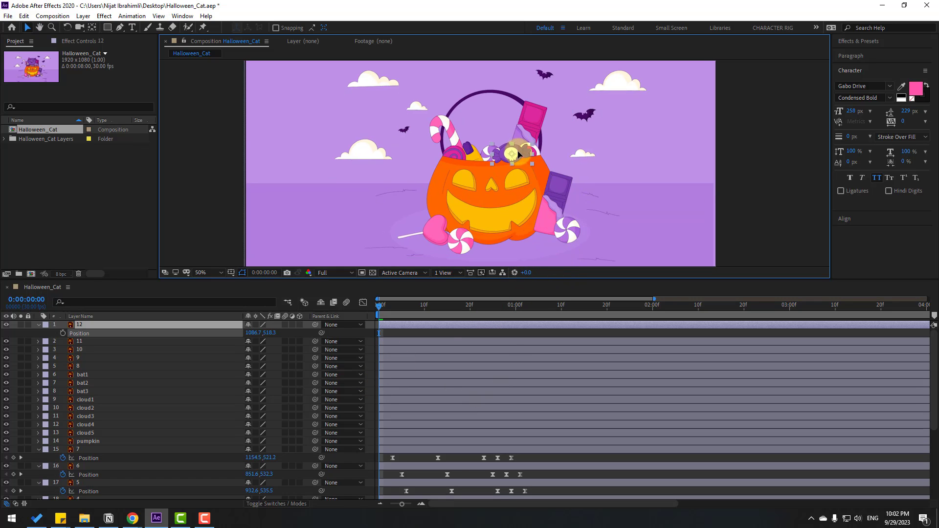
click(63, 334)
Keyframe layer 12's vertical position at 292.3 on frame 10 and 870.3 on frame 20.
key(shift+Page_Down)
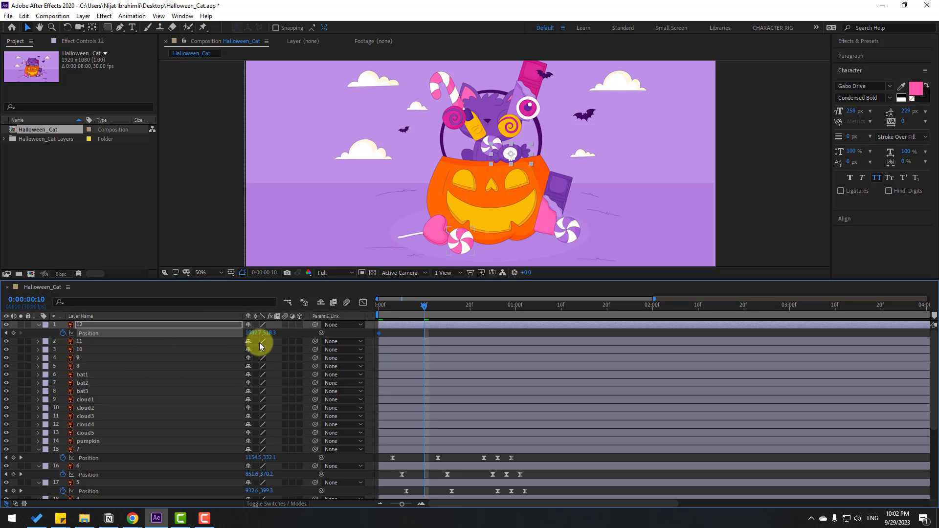
drag(269, 332, 161, 336)
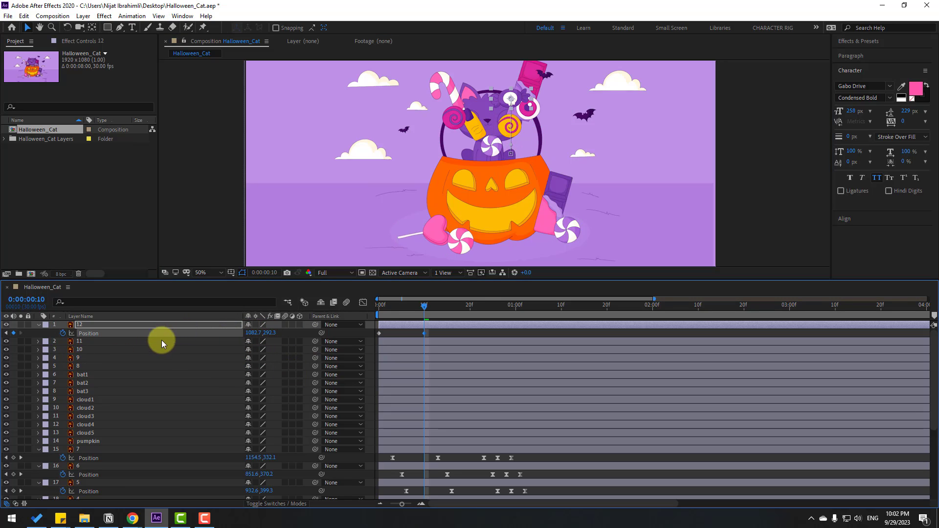
key(shift+Page_Down)
drag(267, 333, 516, 336)
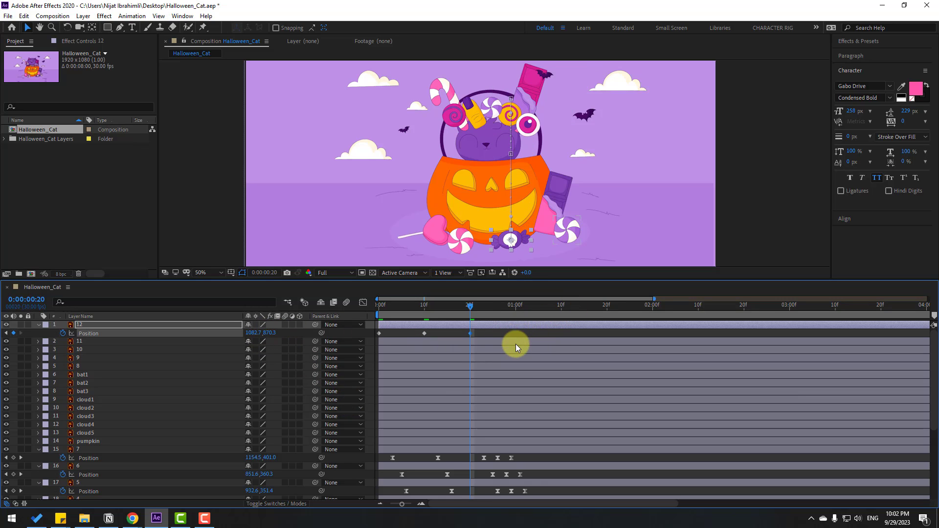
Keyframe layer 12's vertical position at 845.3 on frame 23 and copy the frame 20 keyframe to frame 26.
key(Page_Down)
key(Page_Down)
key(Page_Down)
drag(268, 332, 258, 329)
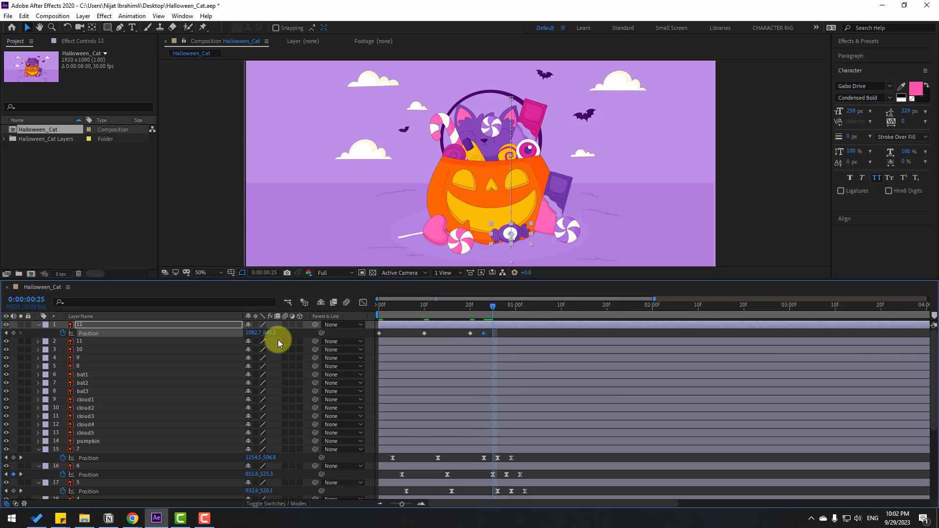
click(470, 333)
key(Page_Down)
key(Page_Down)
key(Page_Down)
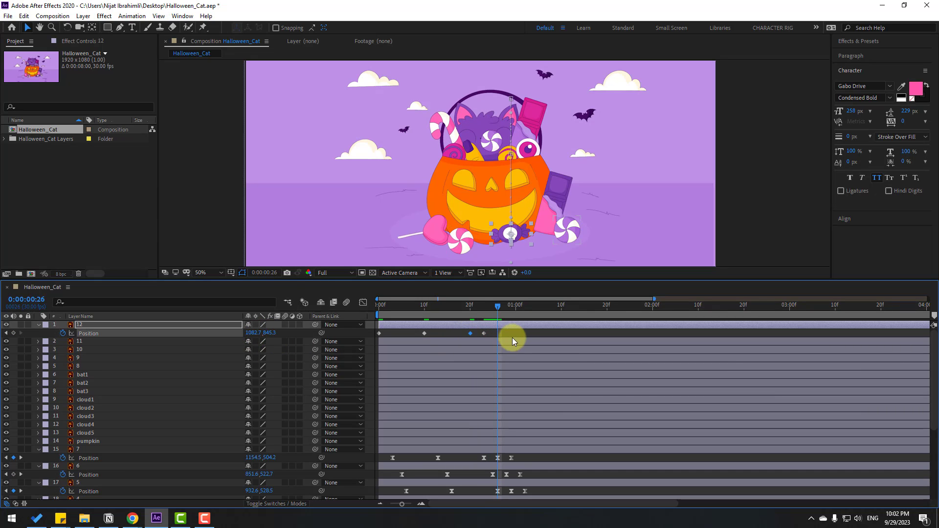
key(ctrl+v)
Apply Easy Ease to all five position keyframes of layer 12.
drag(516, 338, 379, 334)
right_click(379, 334)
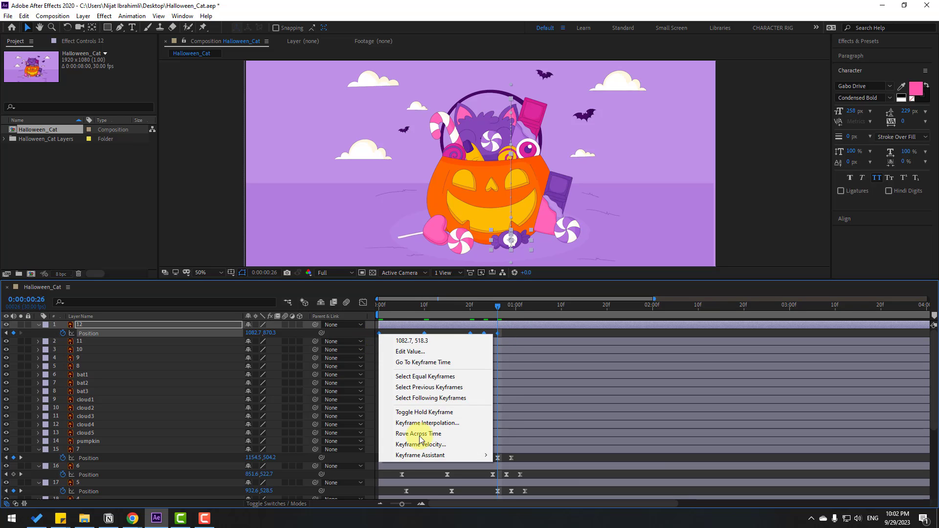
mouse_move(414, 455)
click(535, 392)
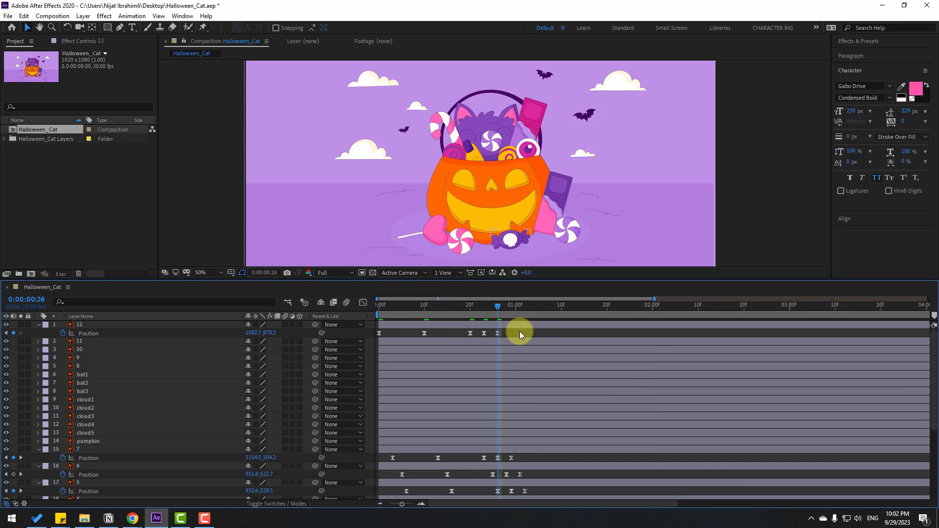
Set the spatial interpolation of layer 12's position keyframes on frames 20, 23 and 26 to Linear.
drag(520, 331, 462, 333)
right_click(471, 333)
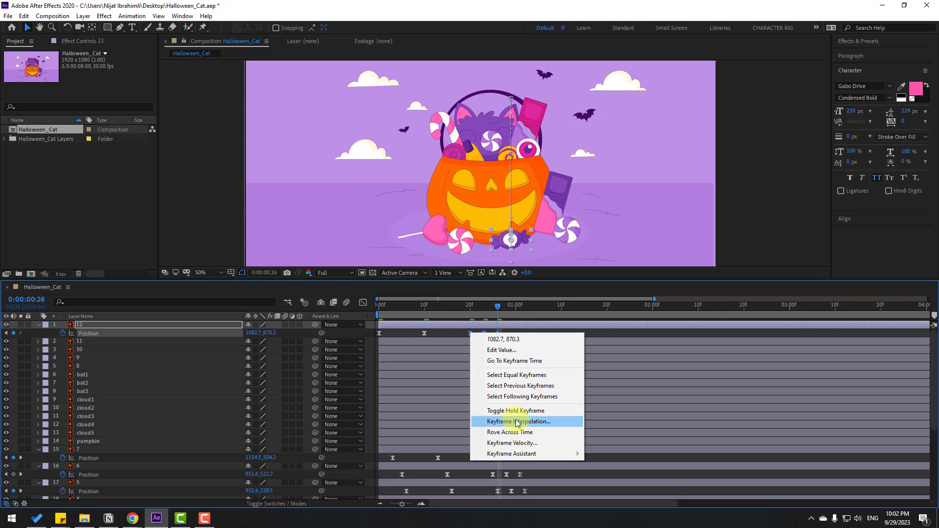
click(532, 421)
click(627, 323)
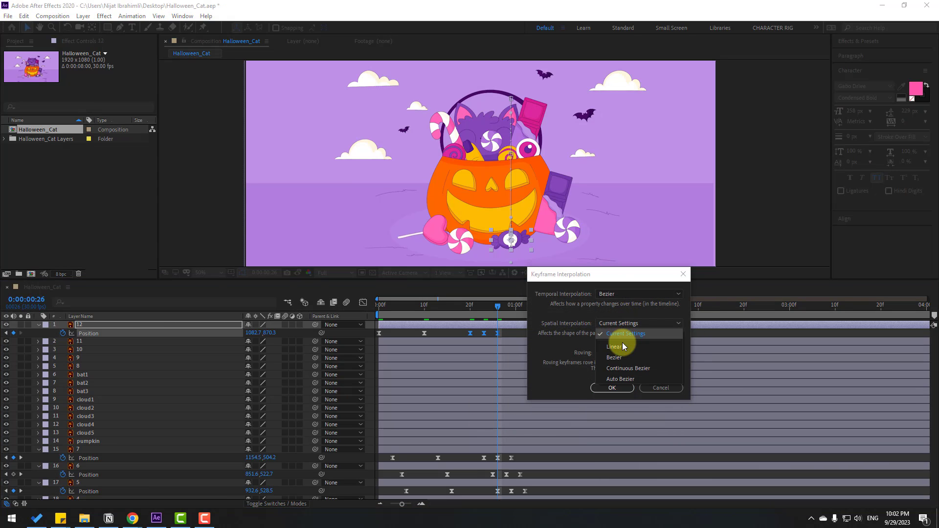
click(617, 347)
click(606, 388)
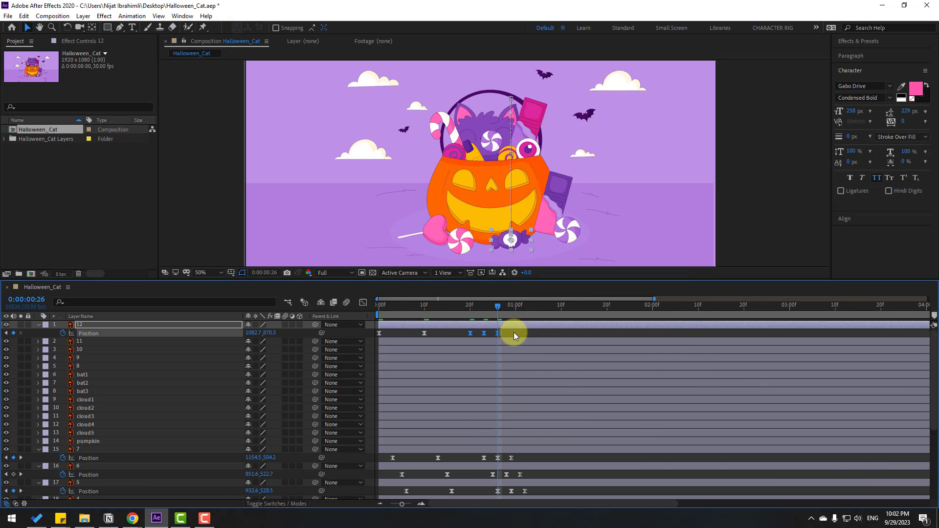
Reshape layer 12's position speed curve so the candy slows around the frame 10 keyframe, and preview the motion.
click(362, 304)
drag(447, 454, 442, 475)
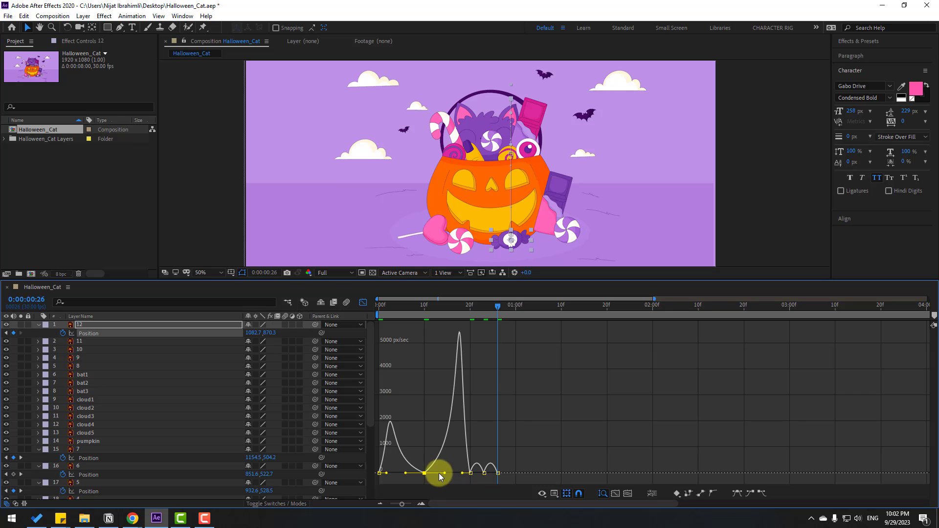
key(space)
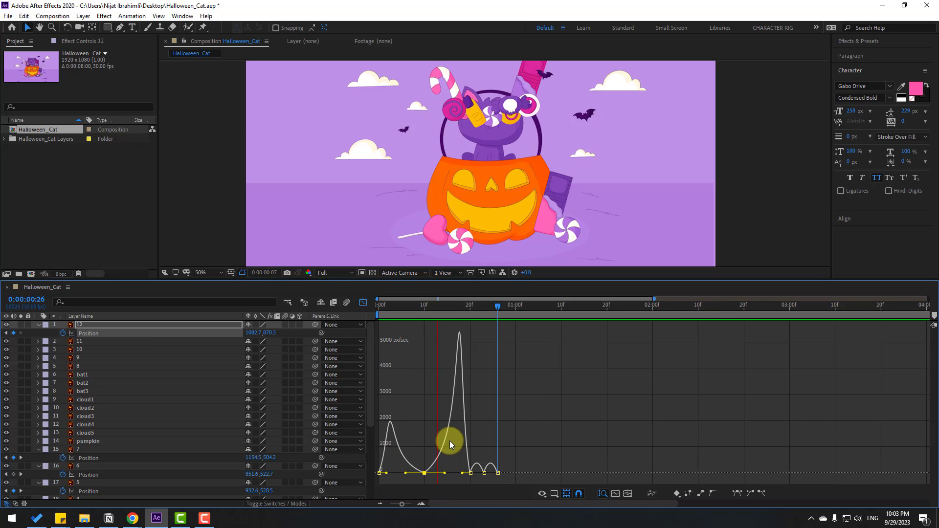
click(363, 302)
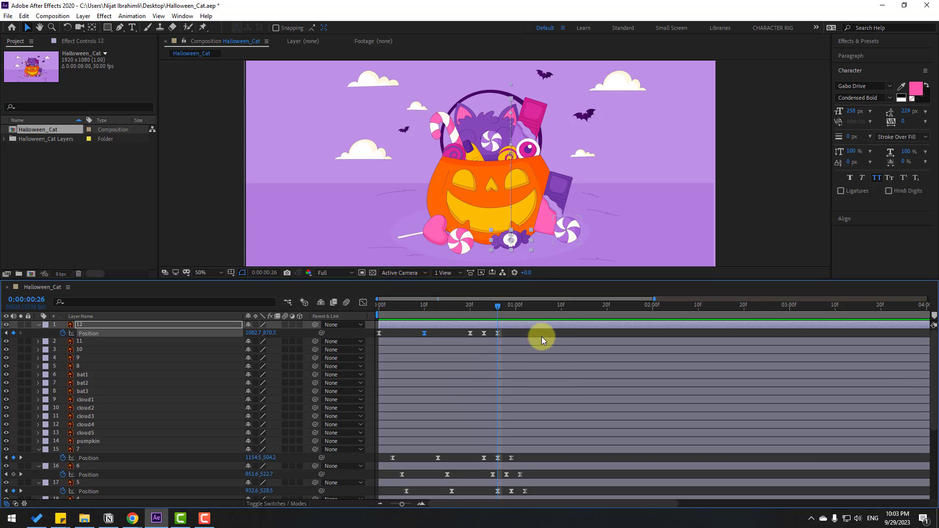
Copy layer 12's position keyframes to the pink swirl candy, layer 10, from frame 0 and shift them all to X 918.7.
drag(509, 332, 368, 334)
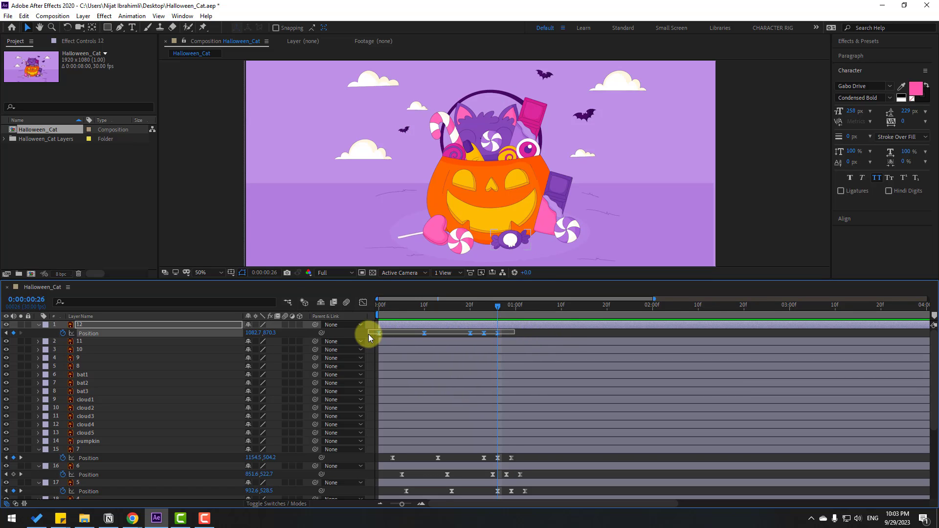
click(460, 241)
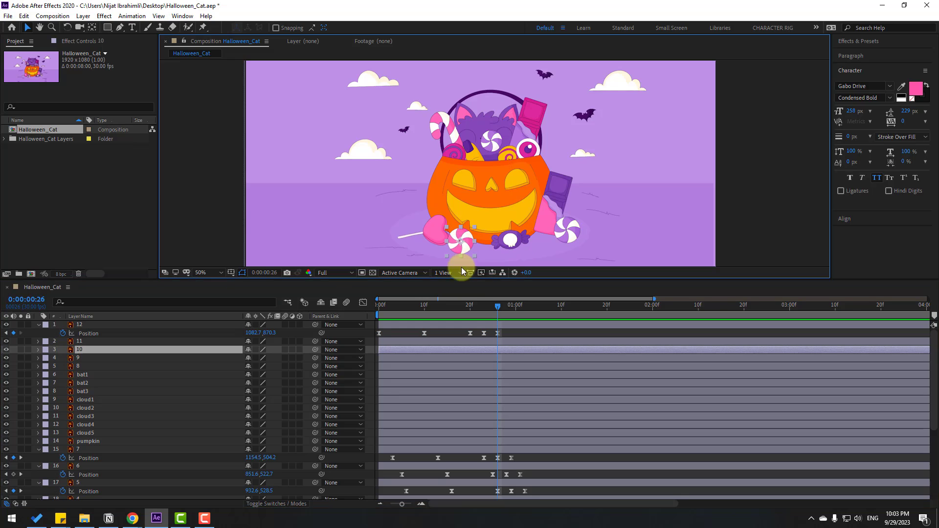
drag(494, 309, 365, 307)
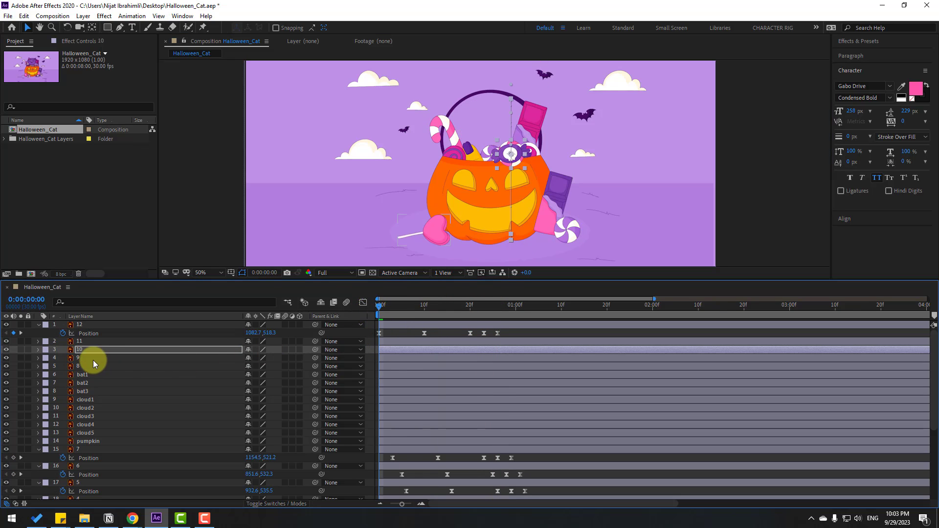
key(ctrl+v)
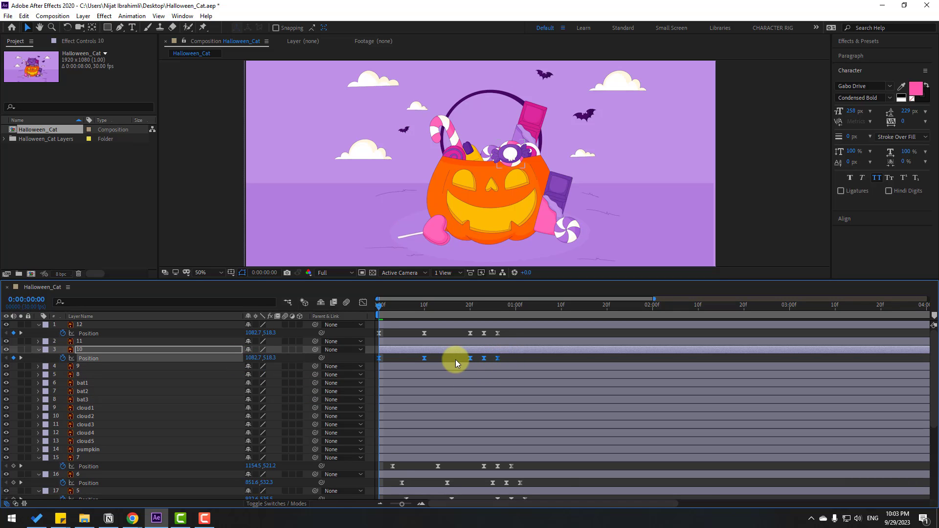
drag(421, 313, 498, 305)
drag(252, 357, 166, 351)
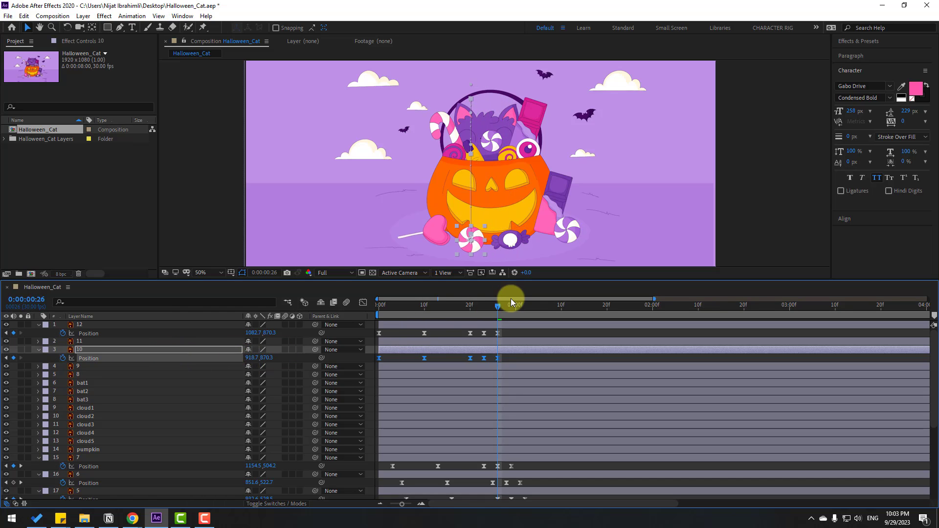
Paste the same position keyframes onto the heart lollipop, layer 9, from frame 0 and shift them all to X 714.7.
drag(498, 305, 372, 316)
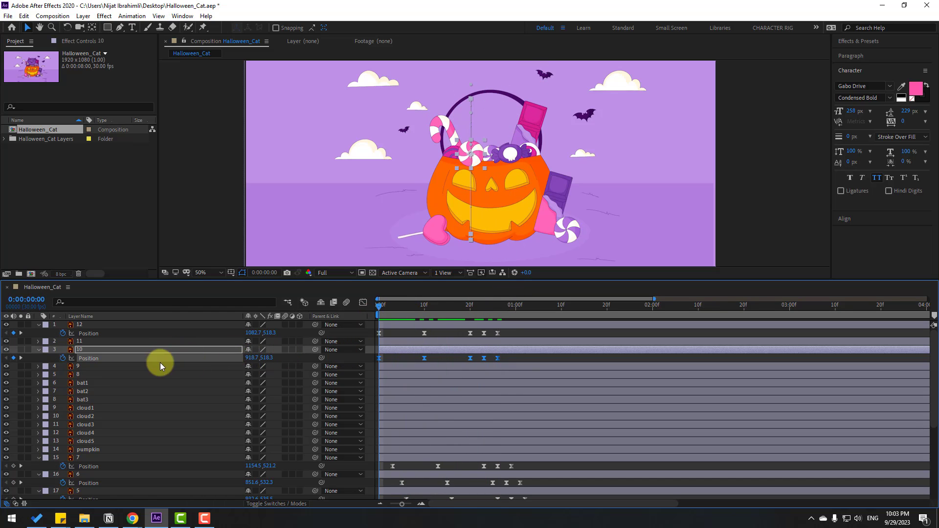
click(78, 366)
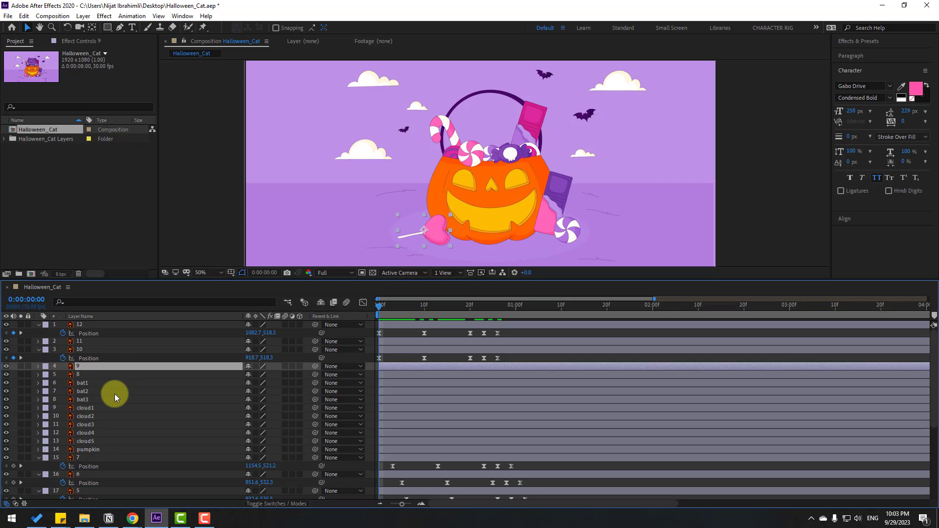
key(Return)
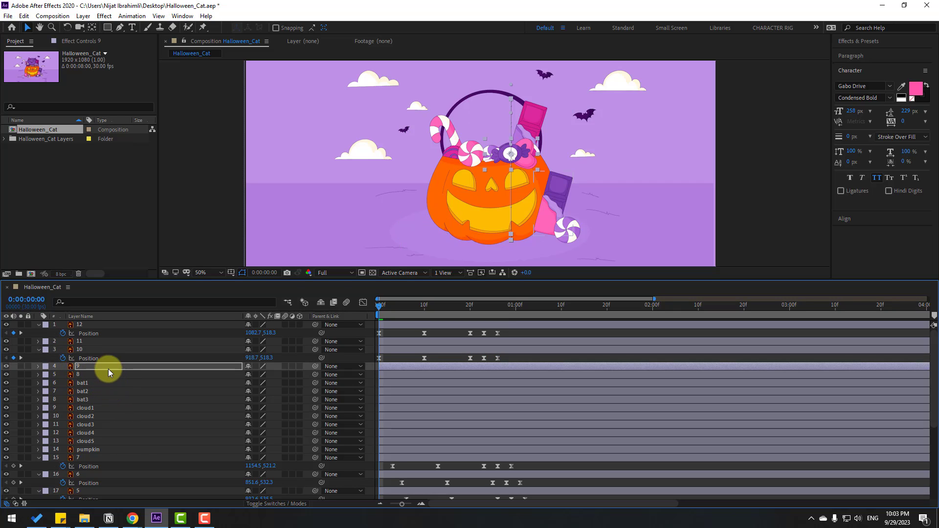
key(ctrl+v)
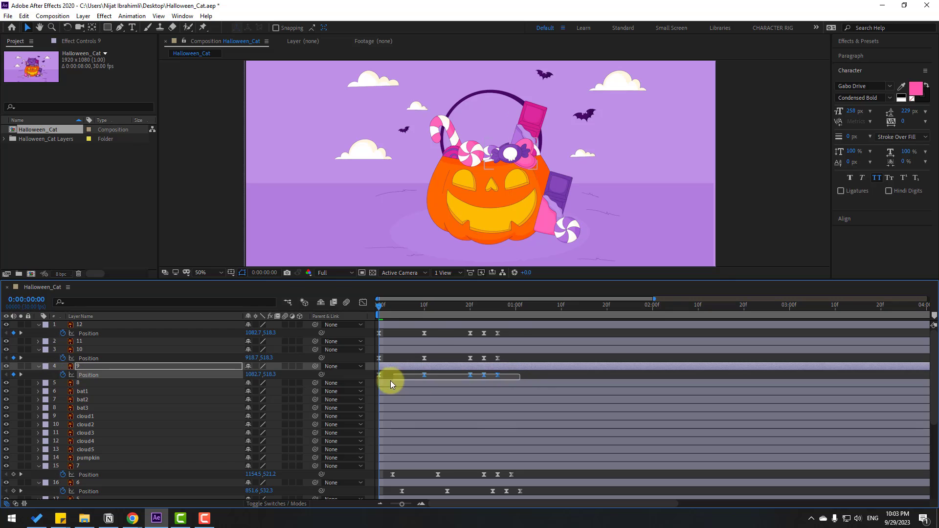
drag(401, 307, 498, 305)
drag(249, 374, 59, 360)
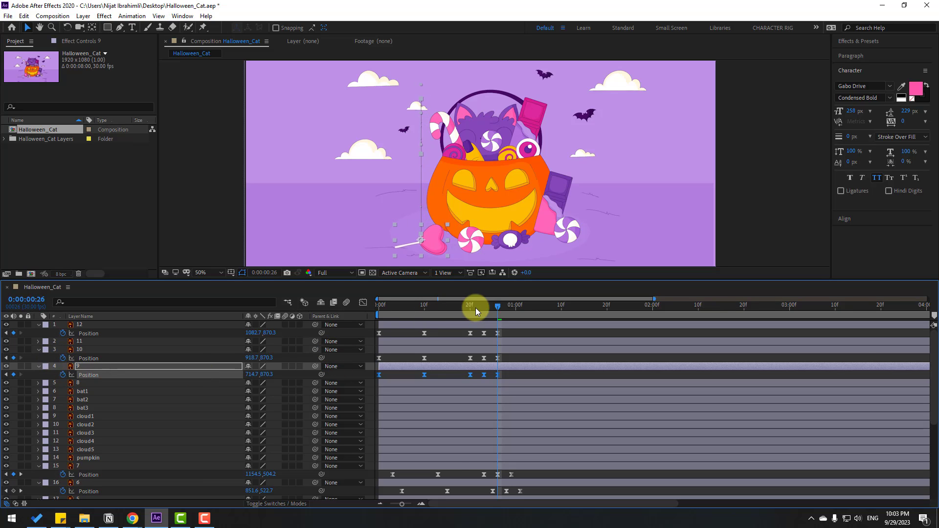
Paste the same position keyframes onto the purple swirl candy, layer 11, from frame 0 and shift them all to X 1234.7.
drag(476, 308, 312, 319)
click(568, 230)
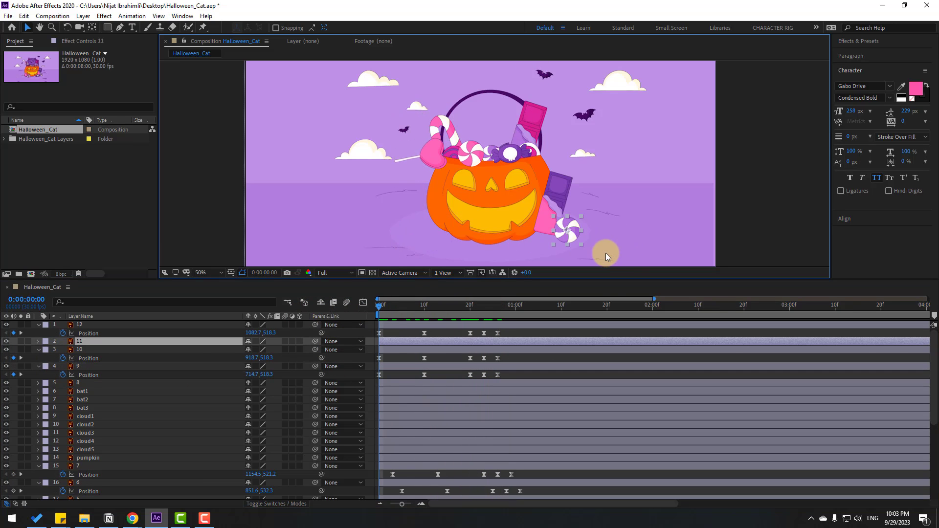
key(ctrl+v)
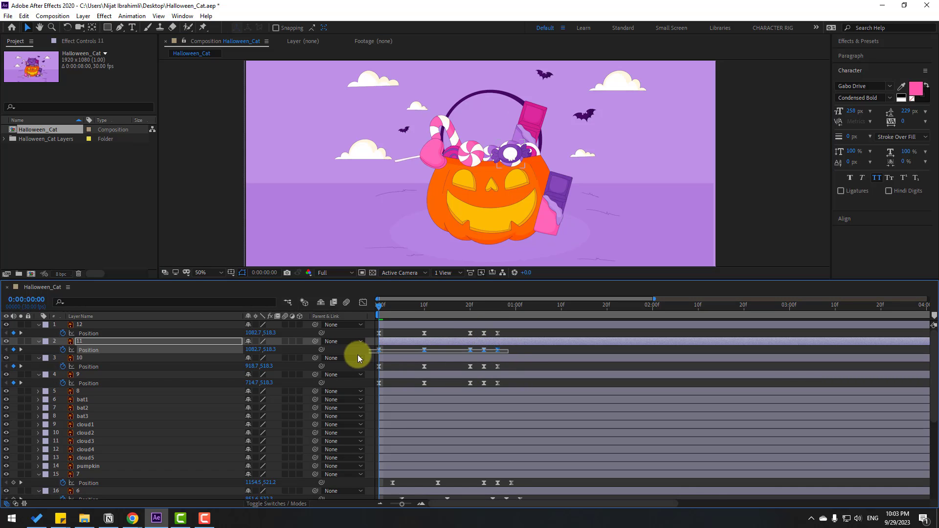
drag(384, 306, 498, 300)
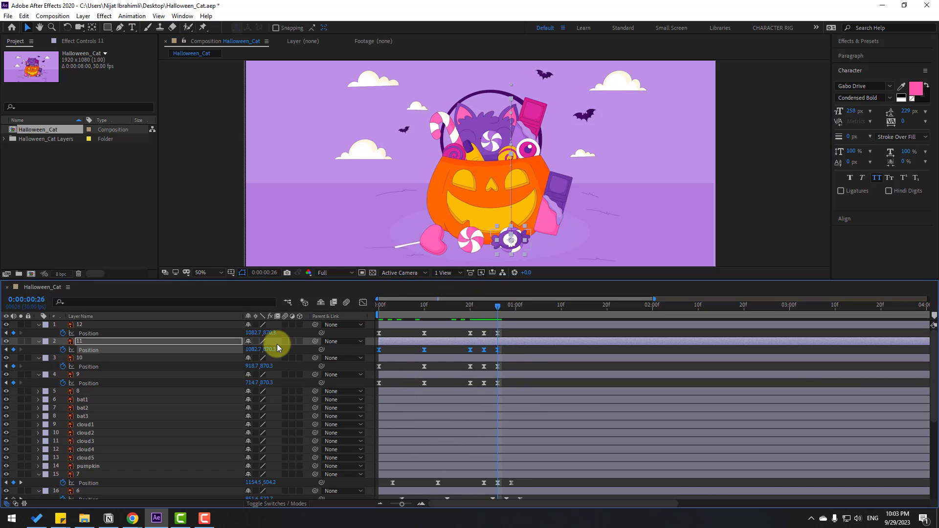
drag(252, 349, 326, 349)
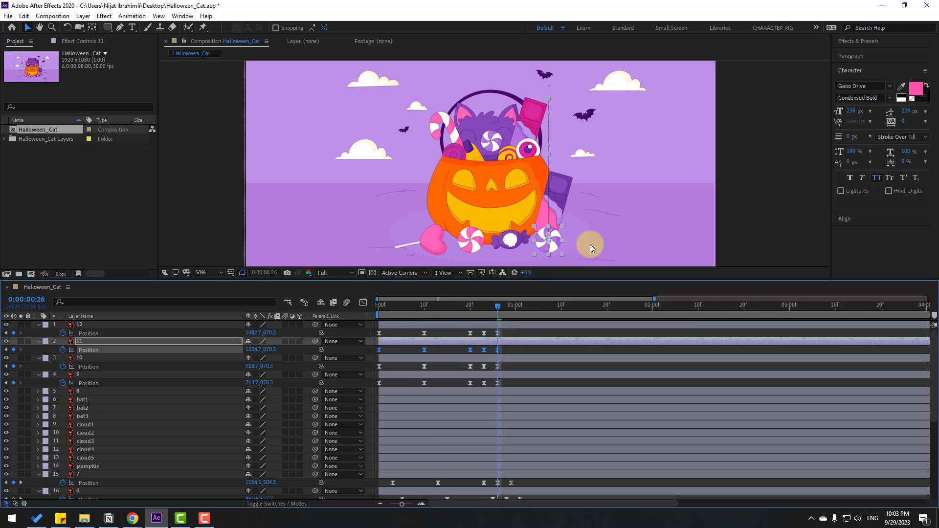
Paste the same position keyframes onto the purple chocolate bar, layer 8, from frame 0 and shift them so it lands at 1308.7, 760.3.
click(562, 198)
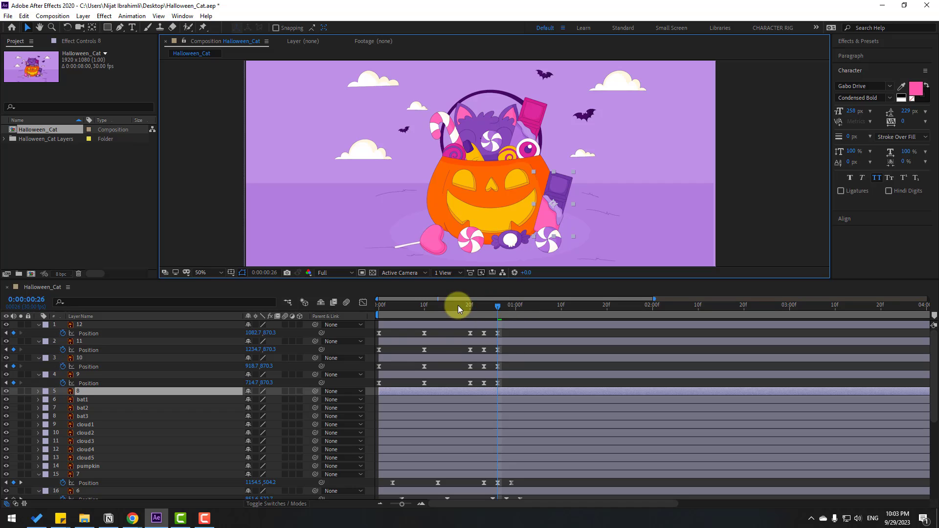
drag(458, 305, 341, 327)
key(ctrl+v)
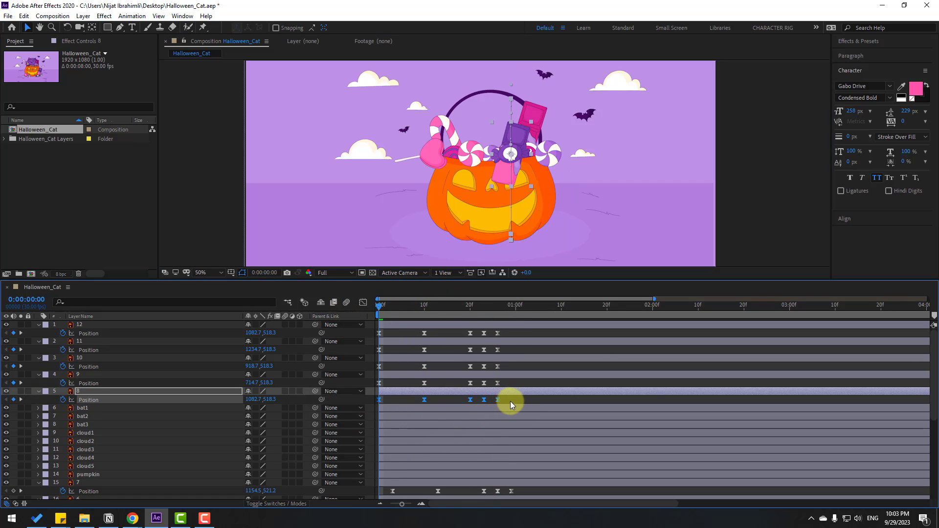
drag(477, 306, 497, 308)
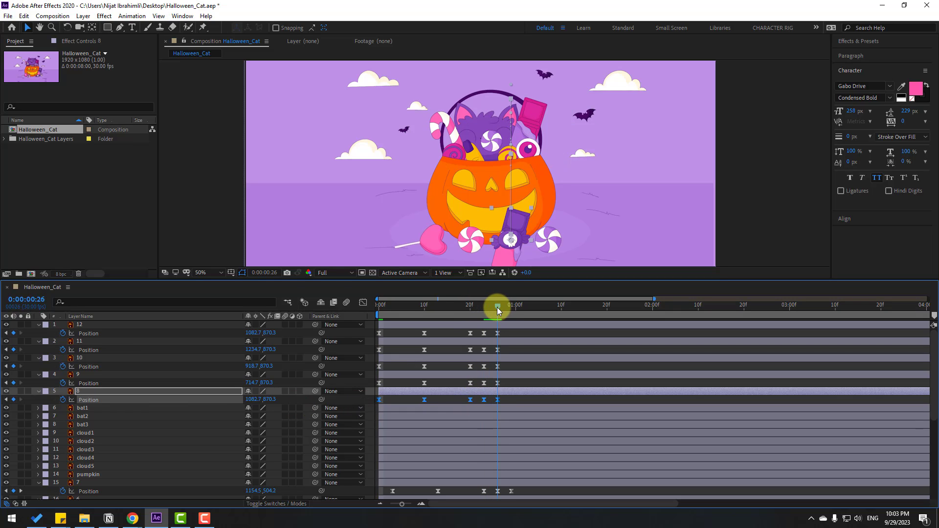
drag(352, 393, 219, 398)
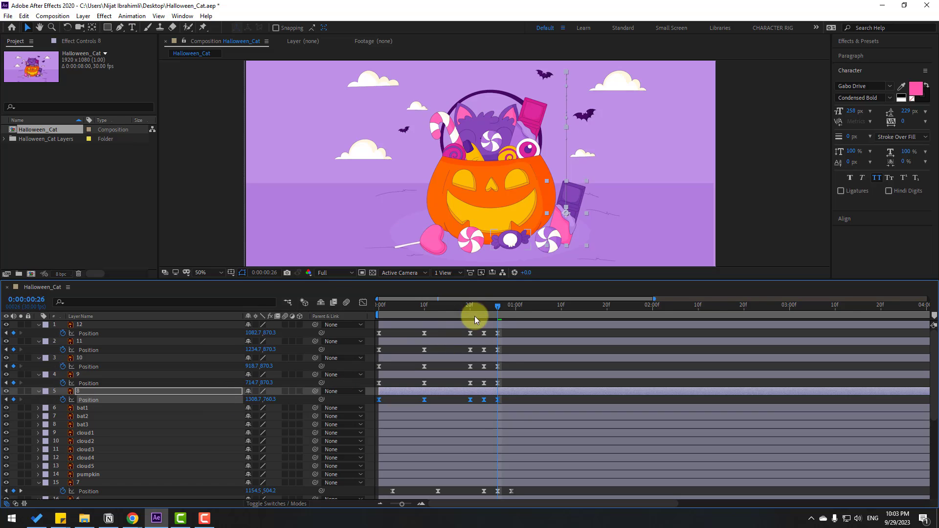
Move layer 8's frame 0 position keyframe into the basket at 1102.7, 434.3 and preview the chocolate bar's jump.
drag(474, 306, 346, 319)
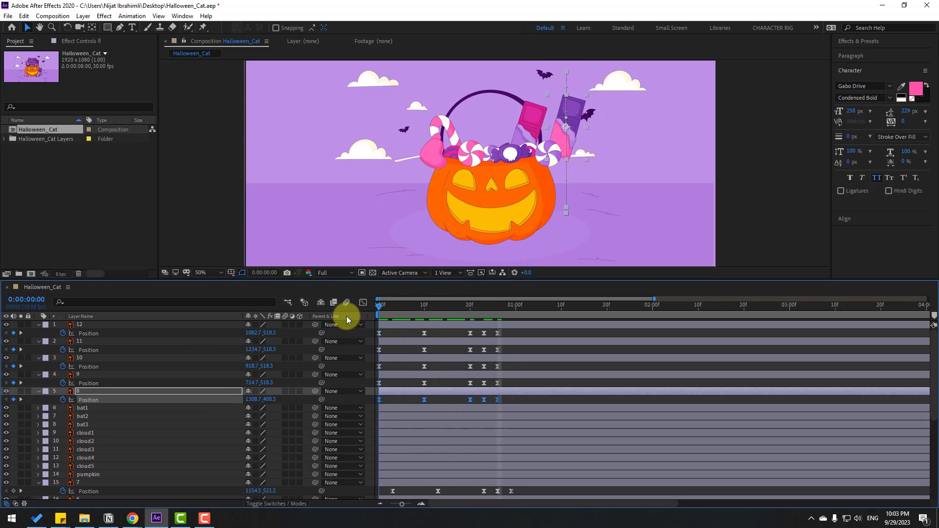
click(389, 401)
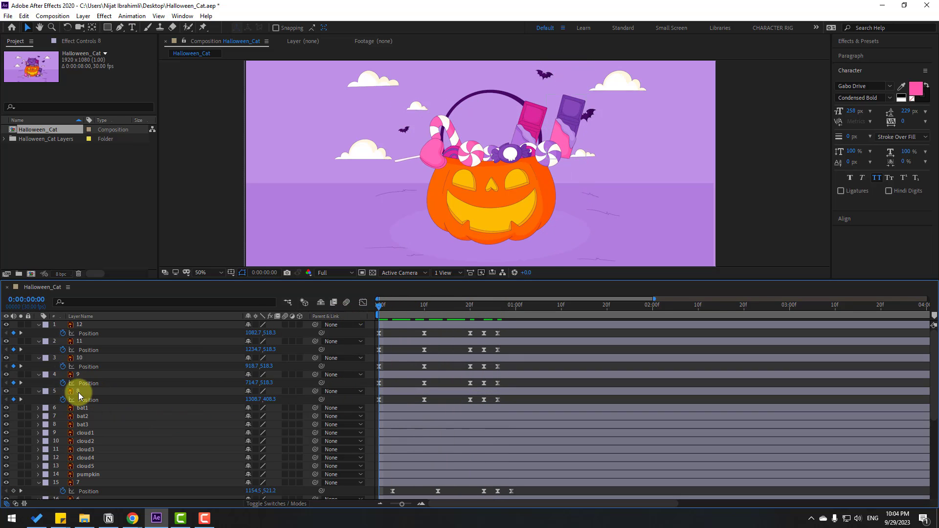
click(78, 393)
click(379, 400)
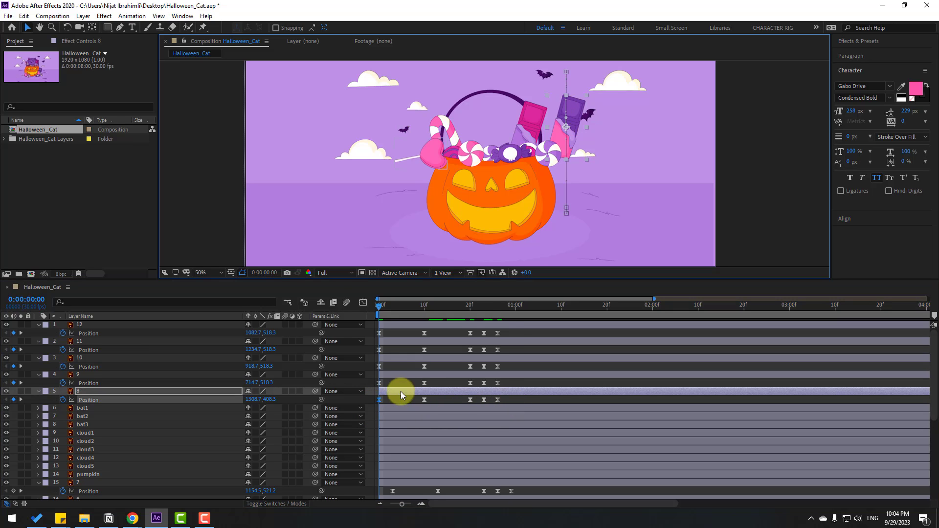
drag(577, 110, 525, 121)
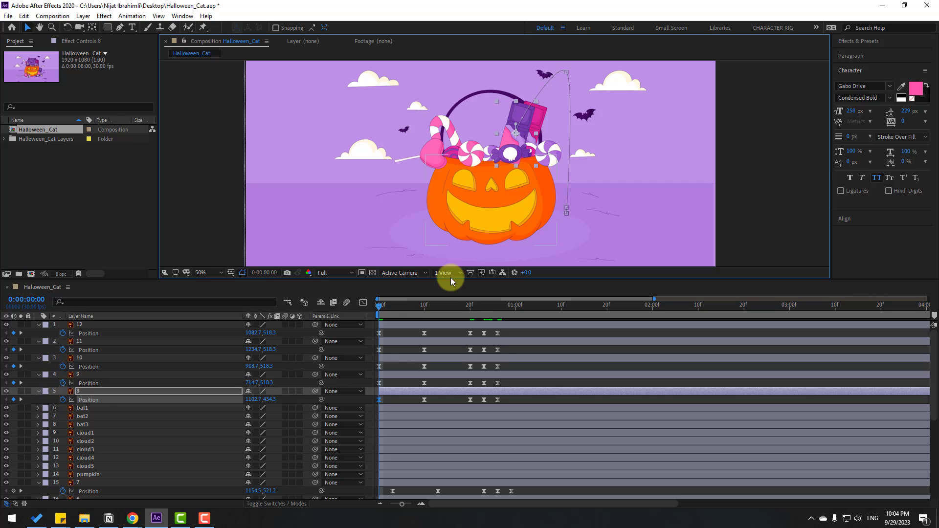
drag(383, 304, 429, 298)
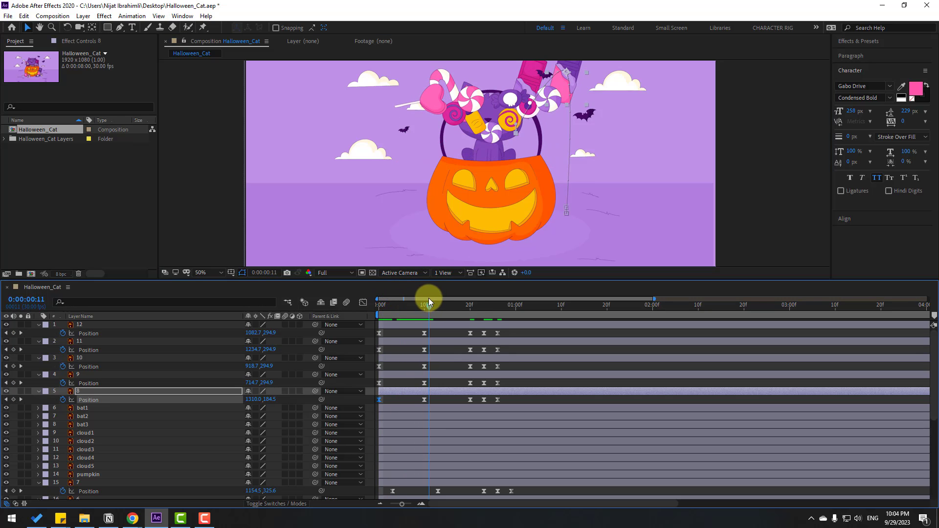
key(space)
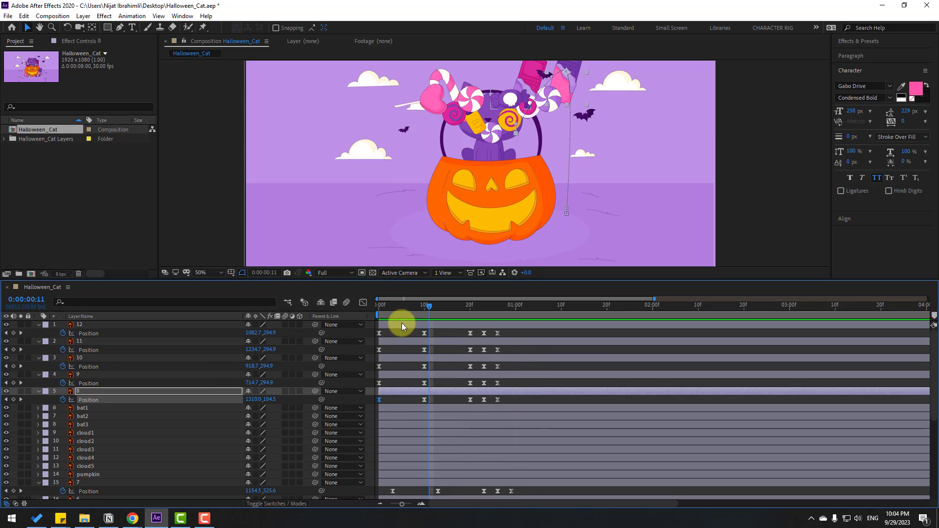
key(space)
key(Home)
Delay the position keyframes of layers 8 to 12 to start at frame 4, stagger layers 11, 10 and 9 to frames 6, 7 and 8, and preview.
drag(511, 333, 395, 389)
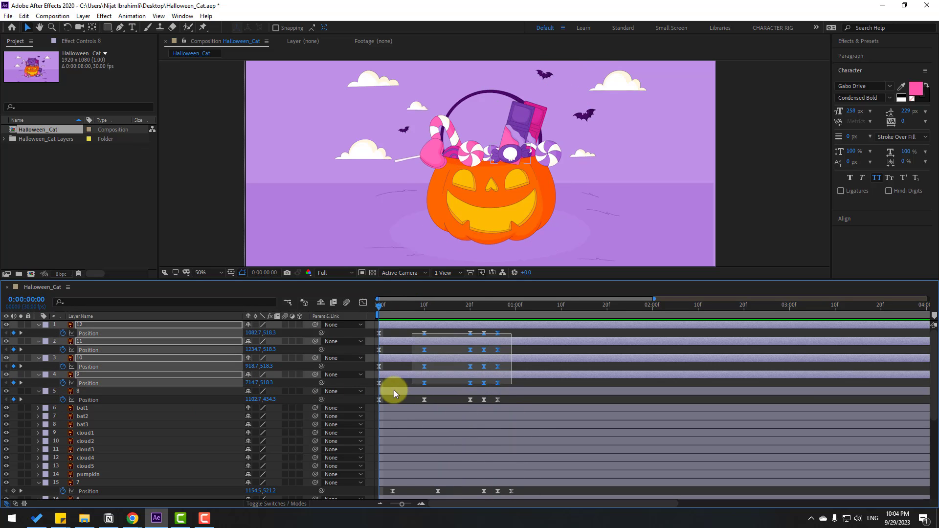
drag(392, 308, 440, 313)
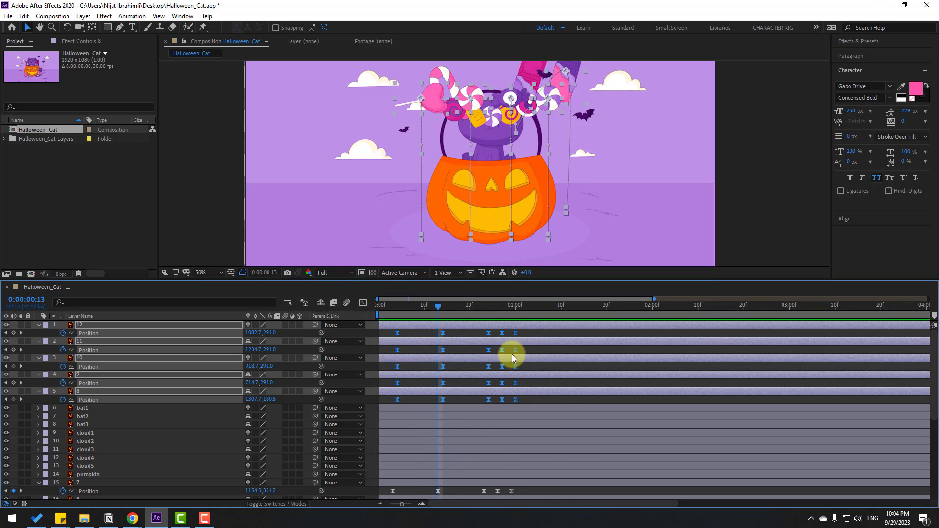
drag(535, 351, 452, 354)
drag(383, 353, 409, 350)
drag(537, 361, 410, 366)
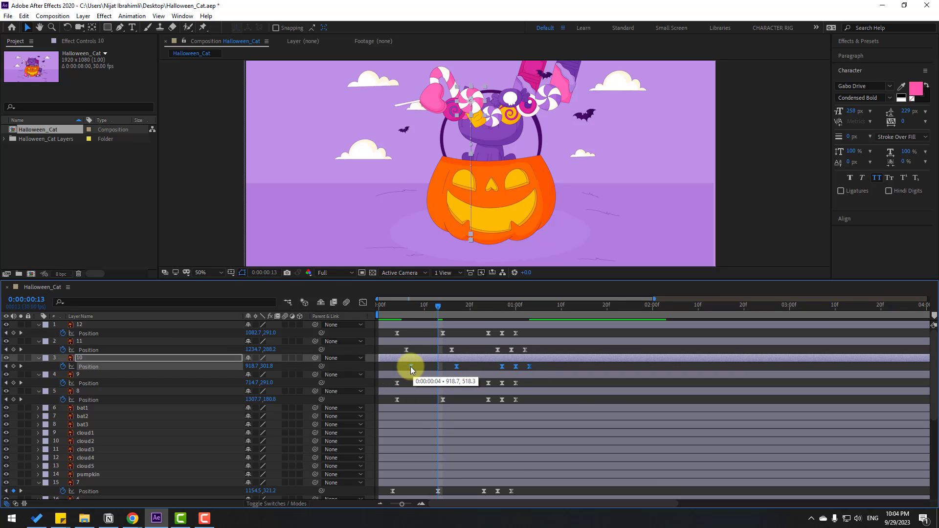
drag(526, 384, 414, 383)
drag(521, 404, 371, 409)
key(space)
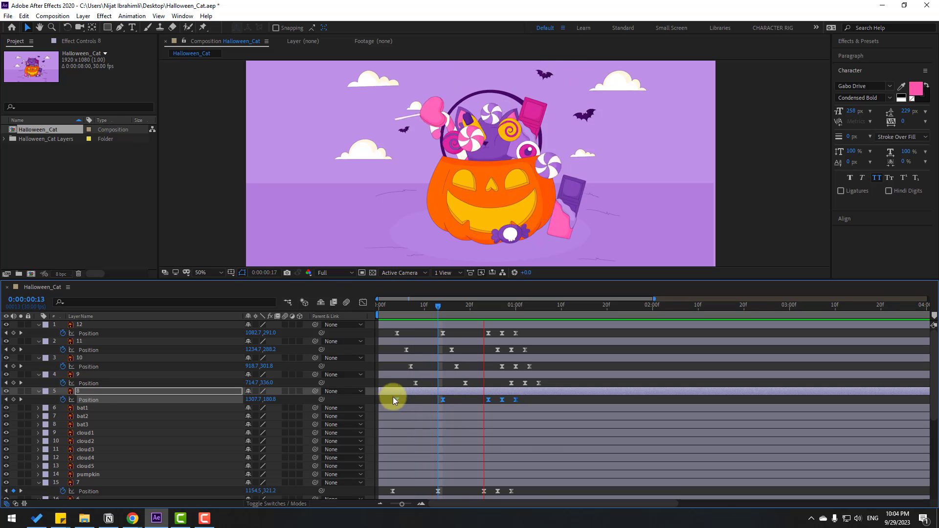
drag(478, 304, 538, 304)
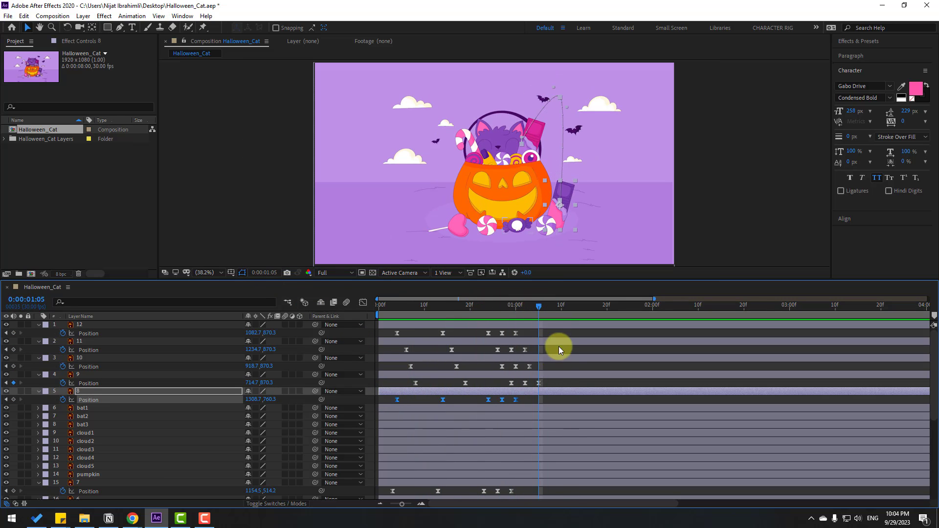
Add a 0° rotation keyframe to the cat's head layer at 0:00:01:10.
scroll(548, 413, down, 3)
scroll(549, 412, down, 3)
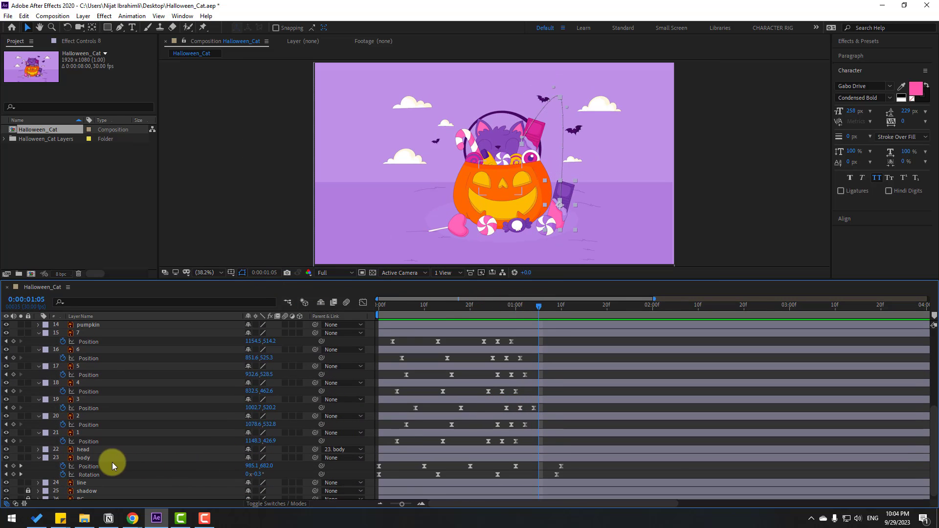
click(91, 450)
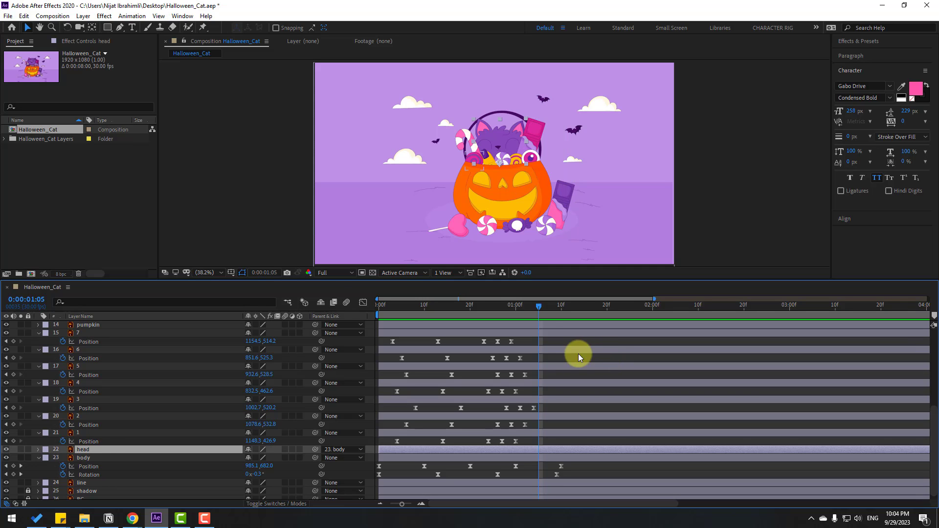
drag(546, 307, 561, 305)
key(alt+shift+r)
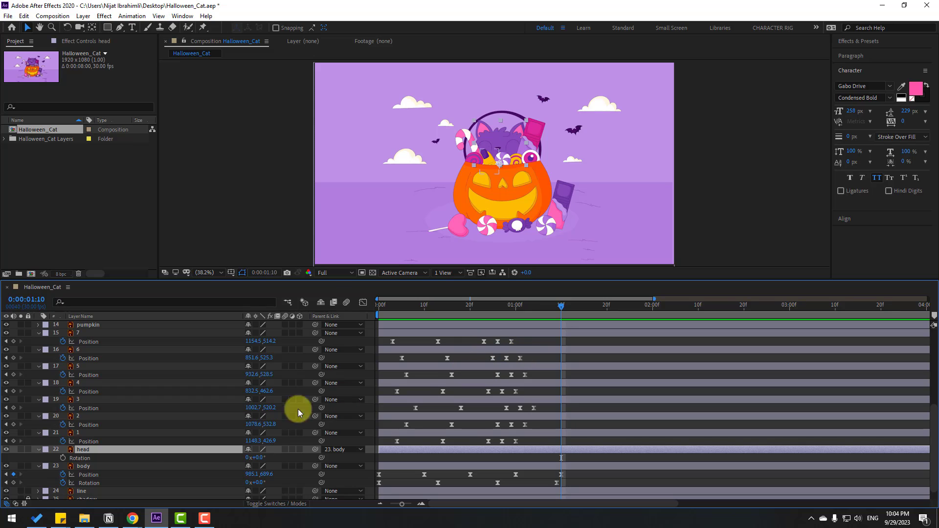
click(62, 458)
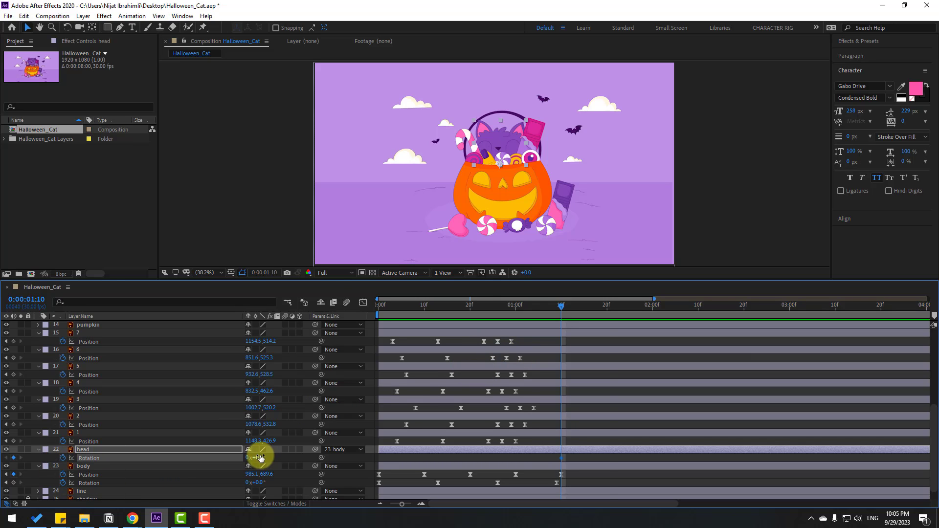
Keyframe the head's rotation at -11° at 0:00:01:20 and hold that angle with another keyframe at 0:00:02:02.
key(shift+Page_Down)
drag(258, 457, 252, 457)
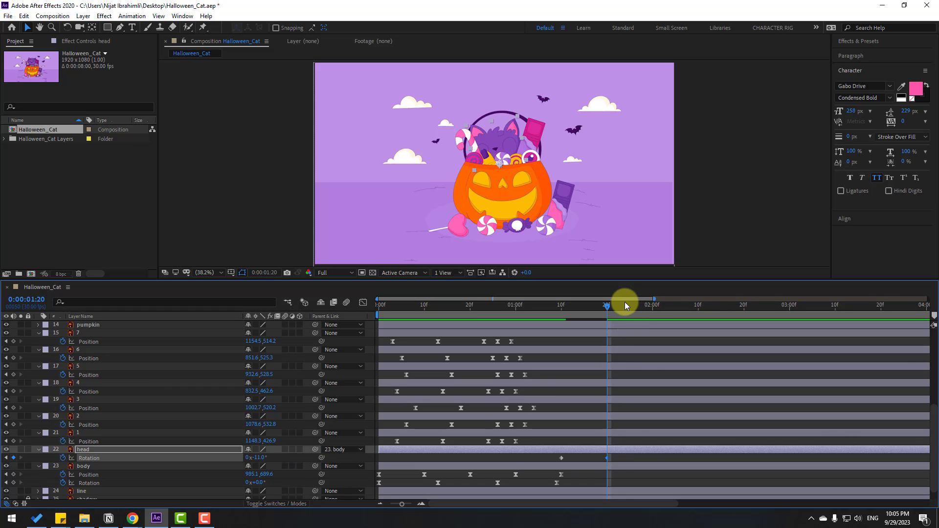
drag(607, 305, 662, 306)
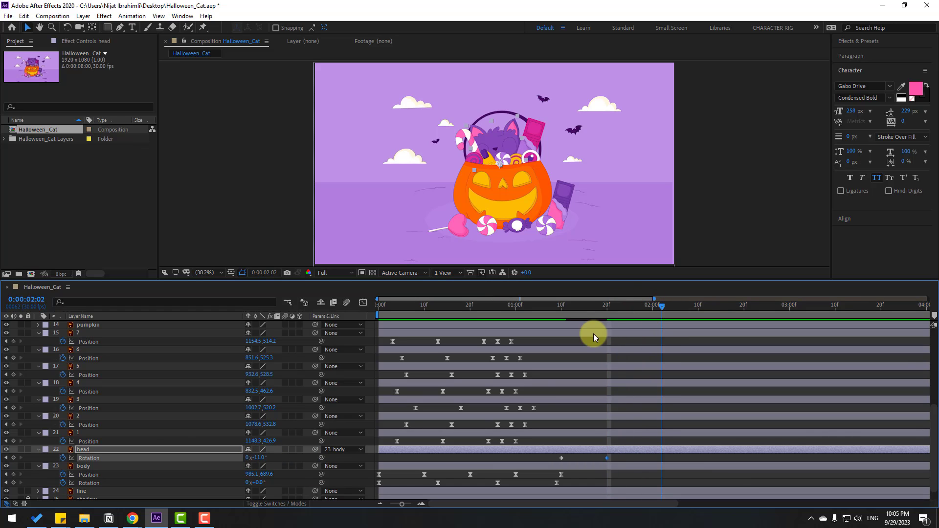
click(14, 458)
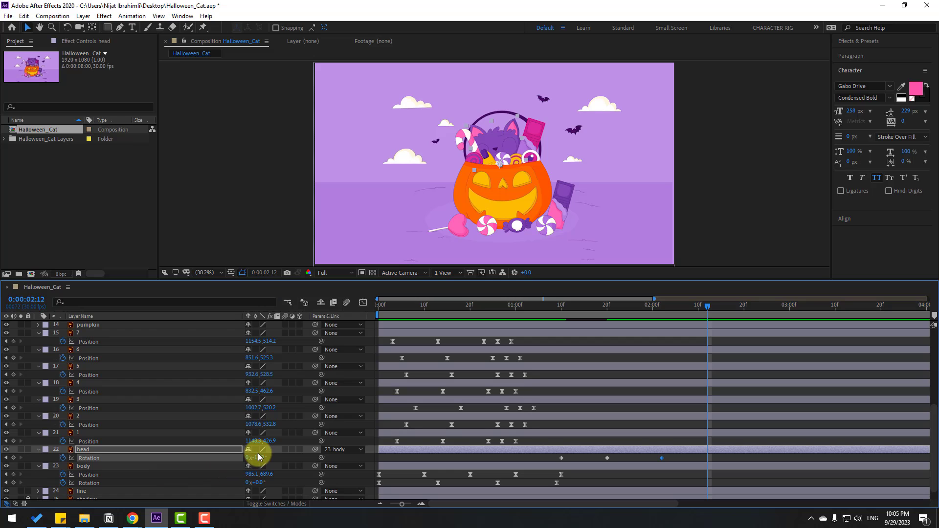
Keyframe the head's rotation at +11° at 0:00:02:12 and hold that angle with another keyframe at 0:00:02:20.
drag(261, 459, 271, 460)
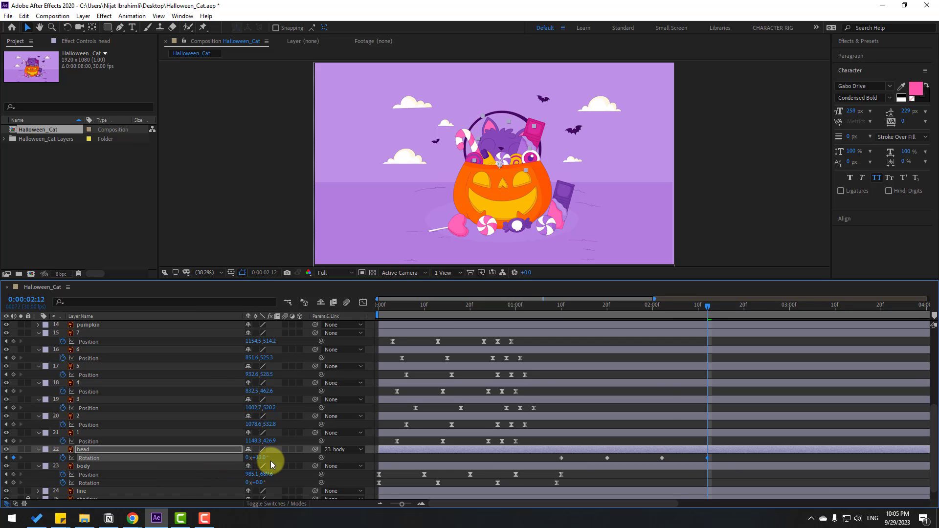
click(714, 459)
click(720, 306)
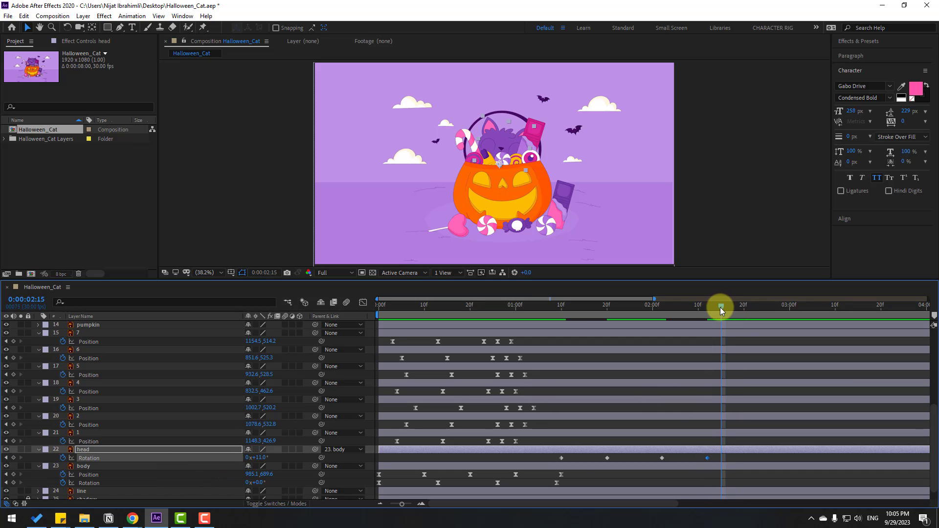
key(minus)
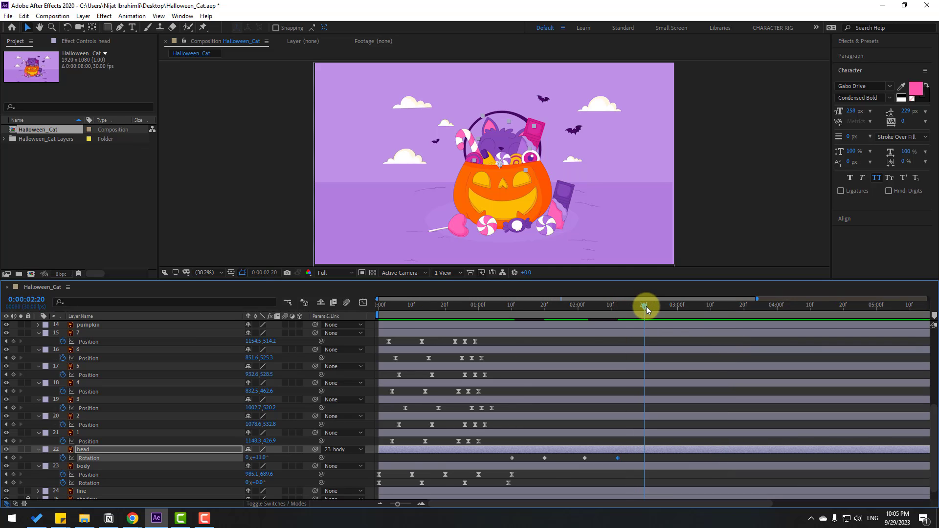
click(14, 458)
Return the head's rotation to 0° with a keyframe at 0:00:03:00.
key(shift+Page_Down)
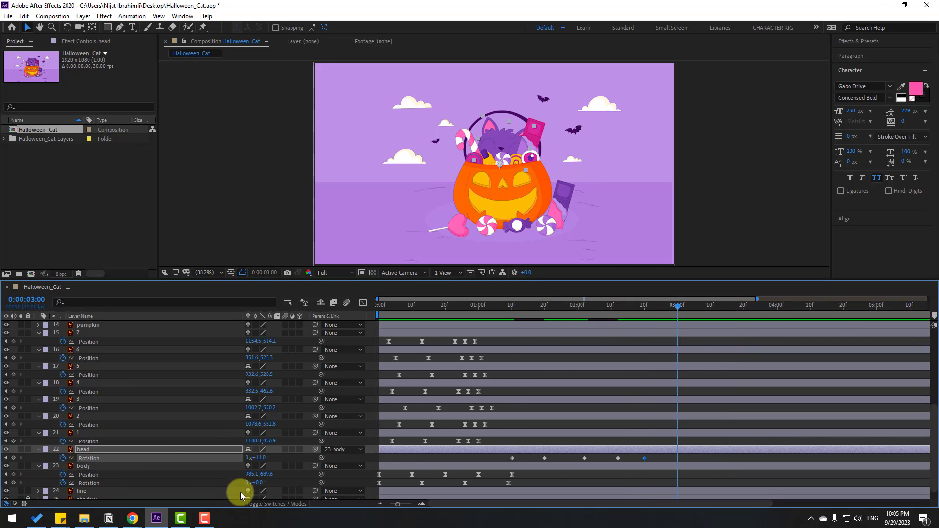
click(263, 462)
text(0)
key(Return)
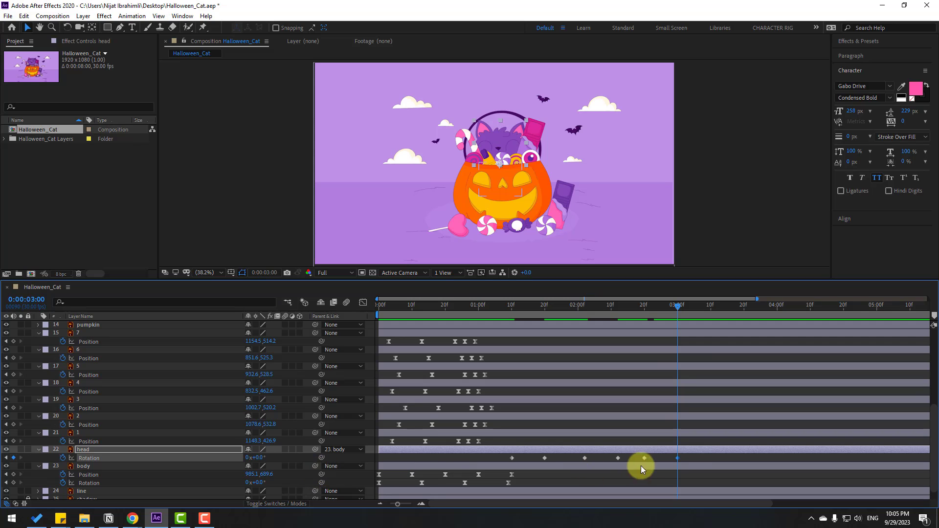
Apply Easy Ease to all of the head's rotation keyframes and preview the head turning.
drag(686, 459, 499, 463)
right_click(511, 459)
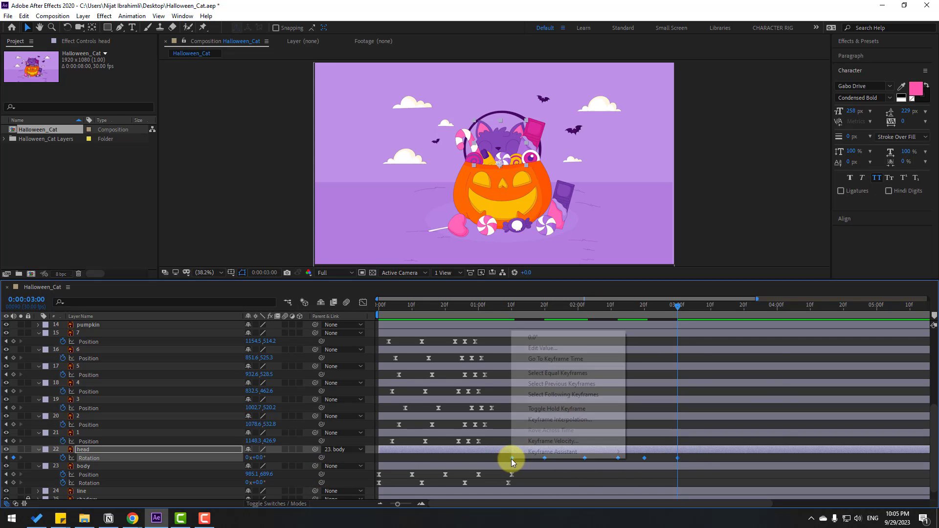
mouse_move(541, 456)
click(656, 387)
key(space)
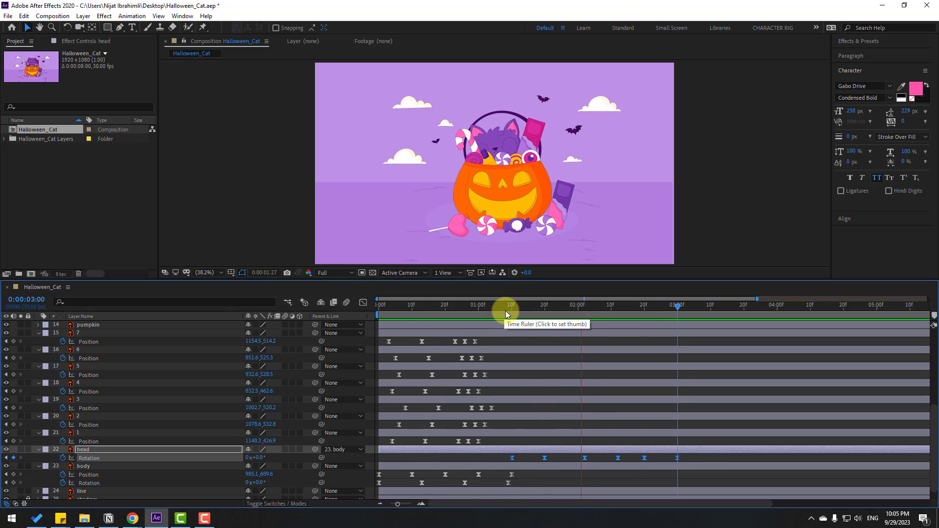
Keyframe the head's position at 0:00:01:10 and 0:00:01:15, soloing the layer and lowering it to 109.4, 20.6 at 0:00:01:15.
click(512, 309)
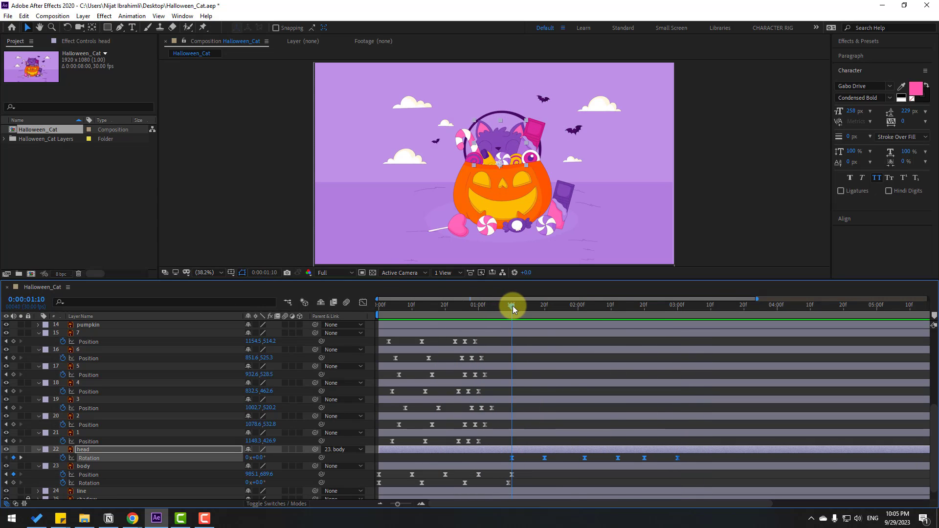
click(523, 456)
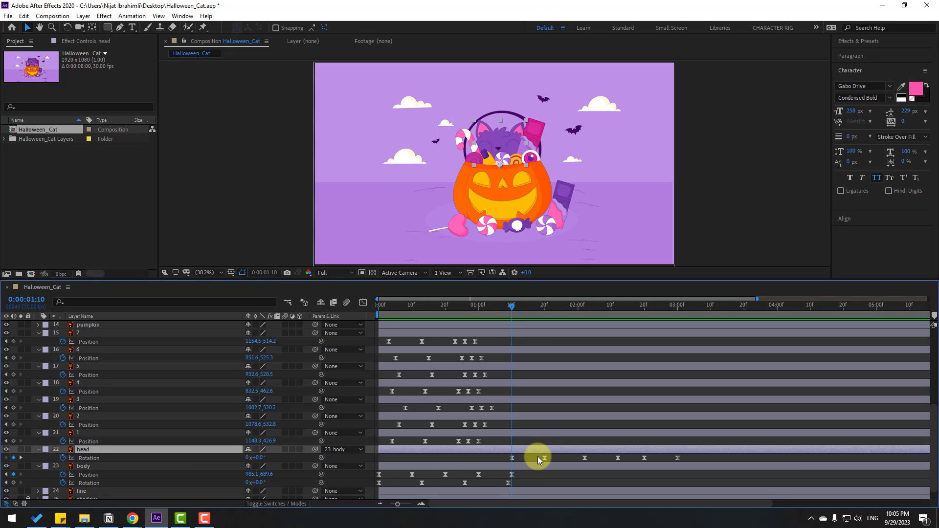
key(alt+shift+p)
click(74, 457)
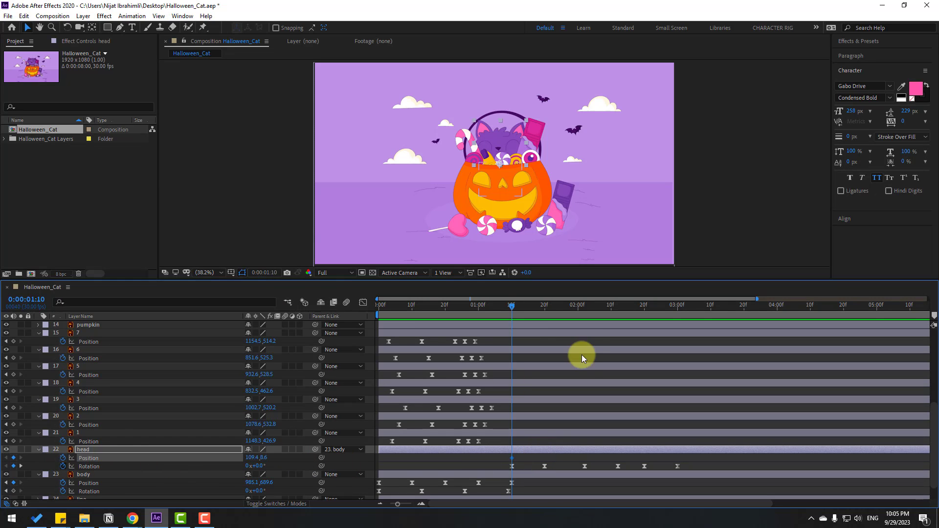
drag(515, 301, 528, 306)
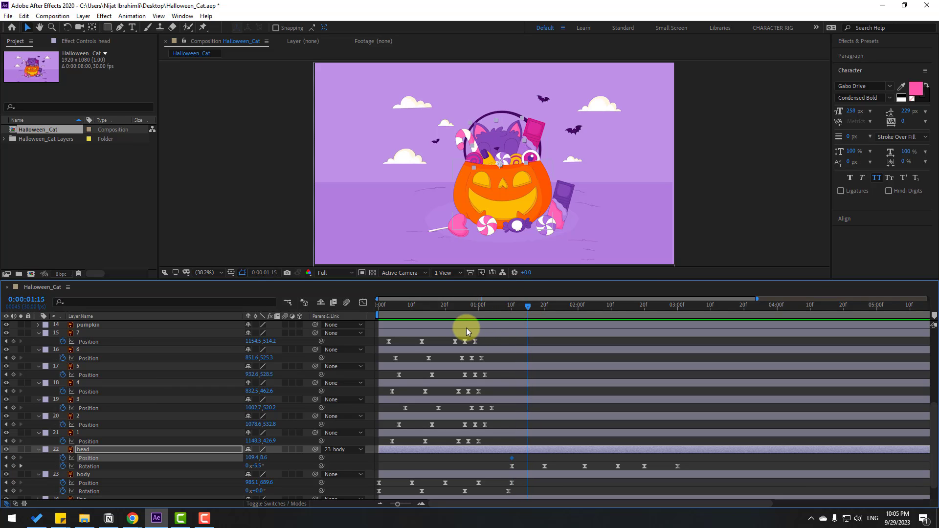
click(21, 449)
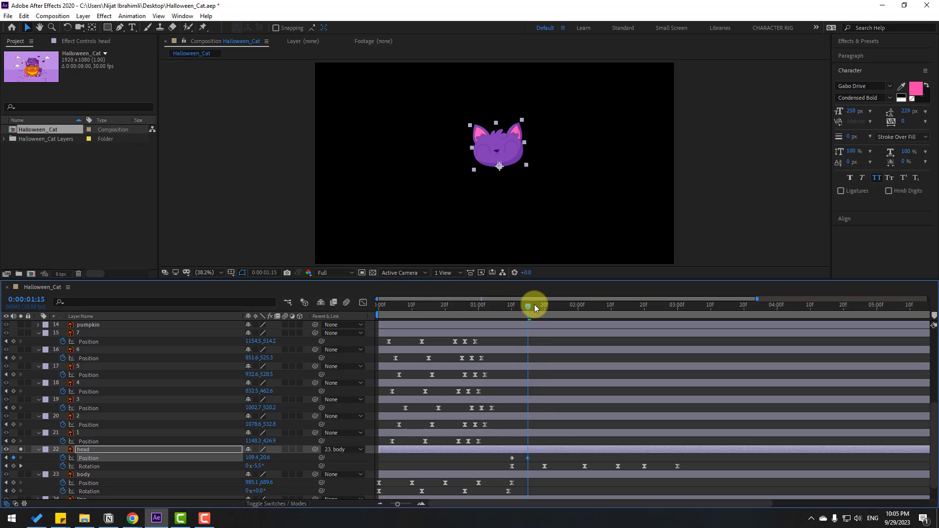
Return the head's position to 109.4, 8.6 at 0:00:01:20 by copying its keyframe from 0:00:01:10.
drag(534, 304, 547, 306)
click(513, 458)
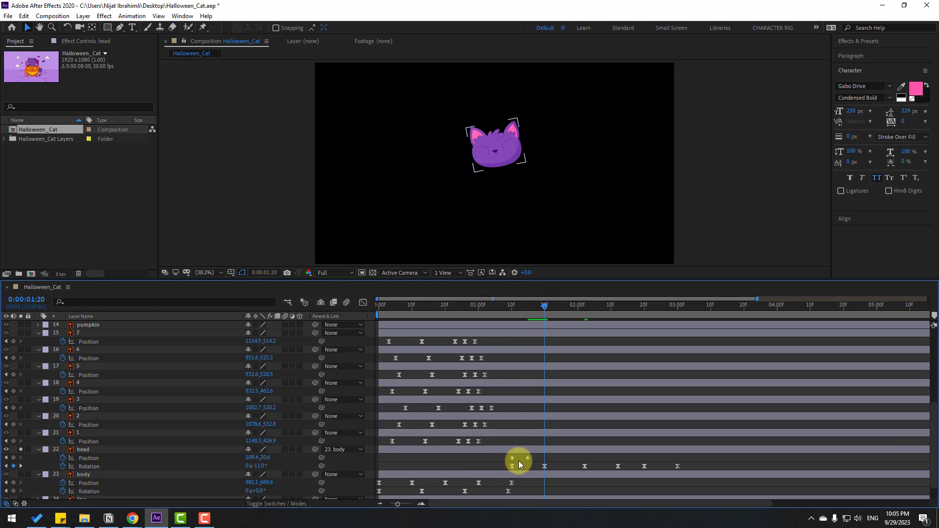
key(shift+Up)
key(Up)
key(Up)
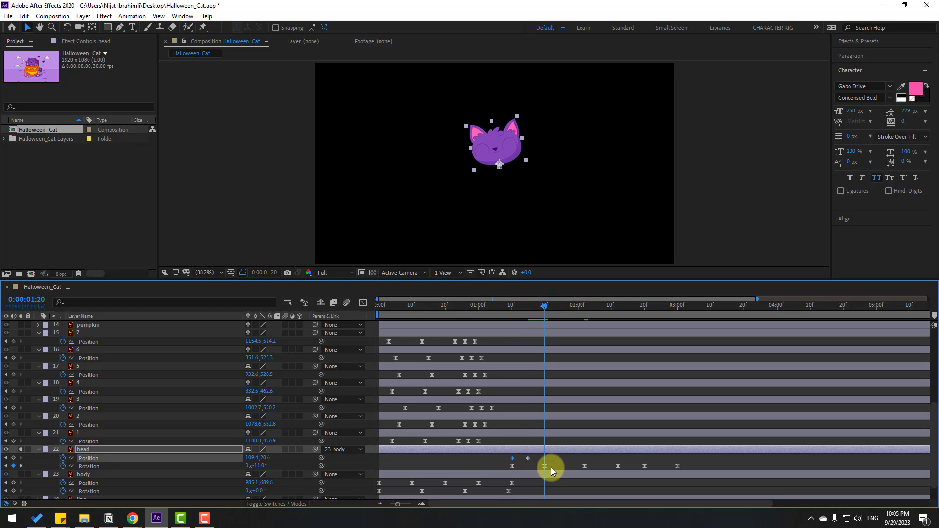
Apply Easy Ease to the head's three position keyframes and preview with the work area starting just before them.
right_click(510, 460)
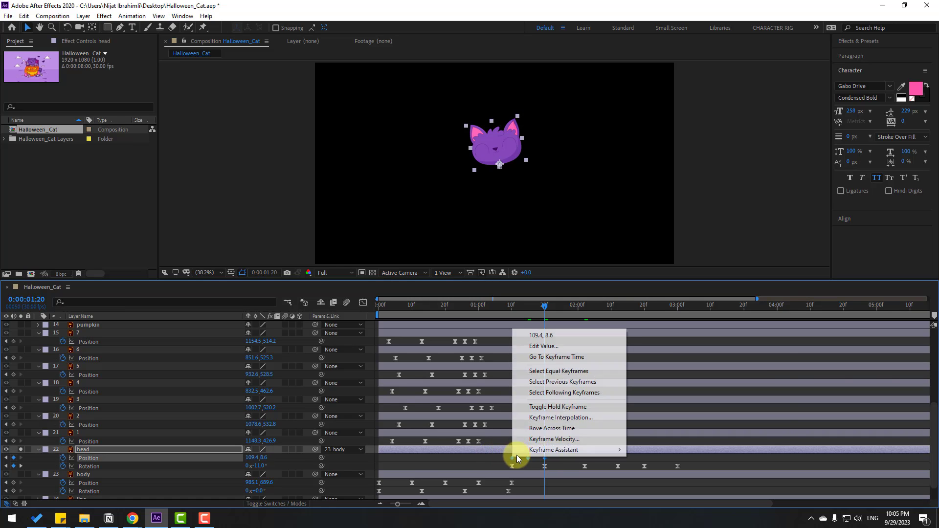
mouse_move(538, 446)
click(639, 384)
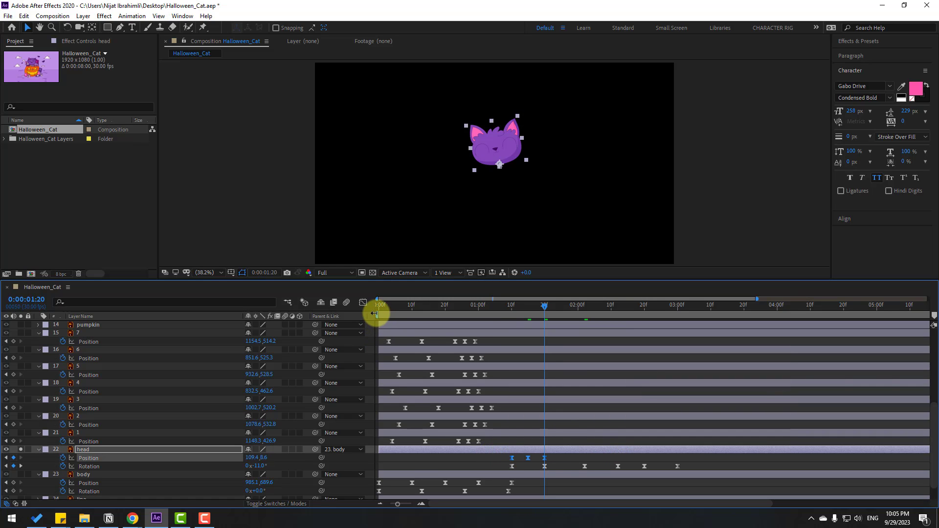
drag(374, 314, 493, 314)
key(space)
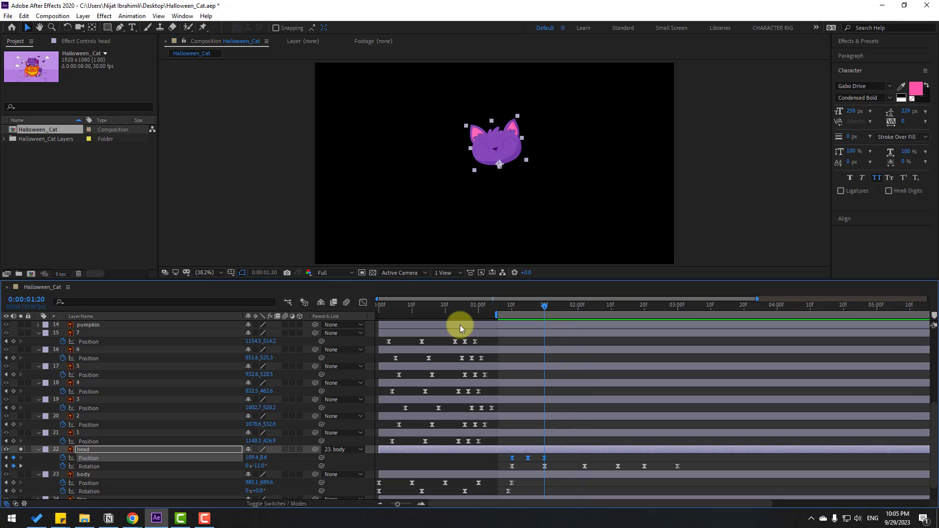
Copy the head's three position keyframes to 0:00:02:02 and 0:00:02:20, shifting the last position and rotation keyframes to start at 0:00:02:28.
drag(503, 450, 503, 471)
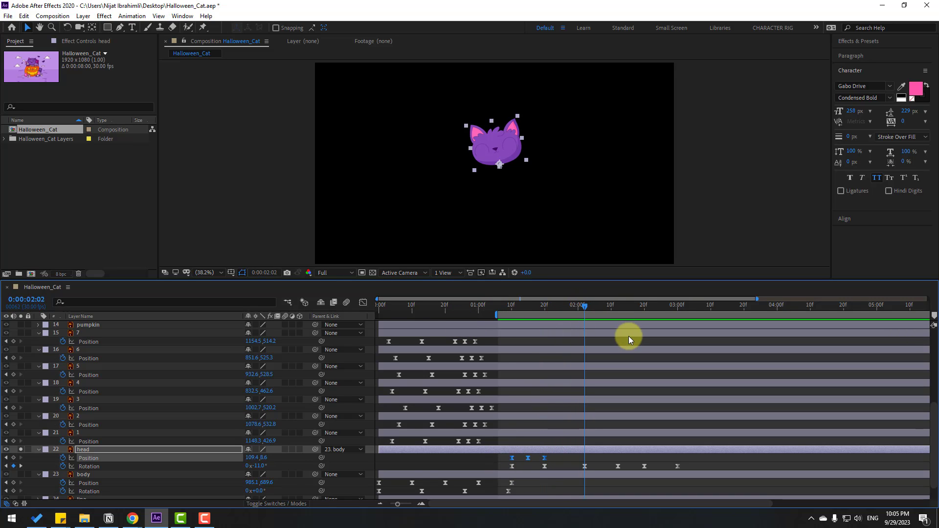
drag(634, 309, 644, 306)
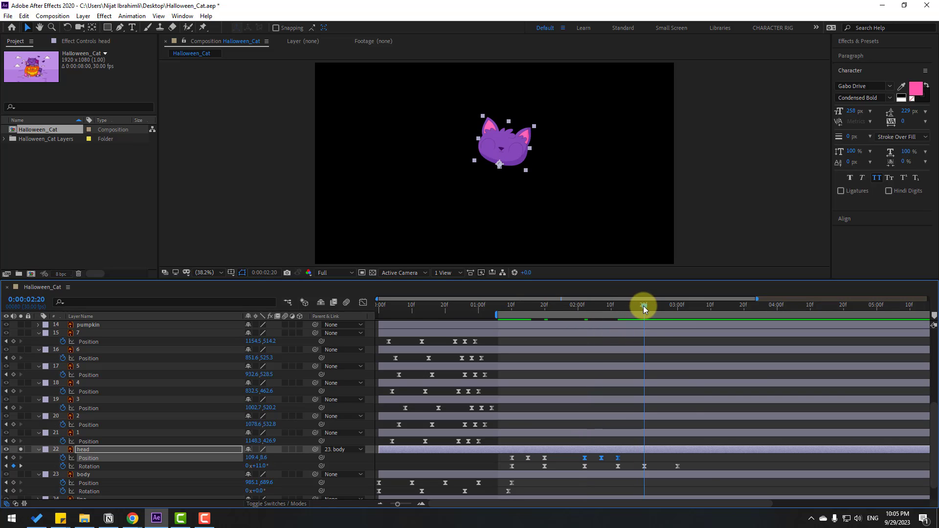
key(ctrl+v)
mouse_move(688, 462)
mouse_down()
mouse_move(642, 471)
mouse_move(670, 468)
mouse_up()
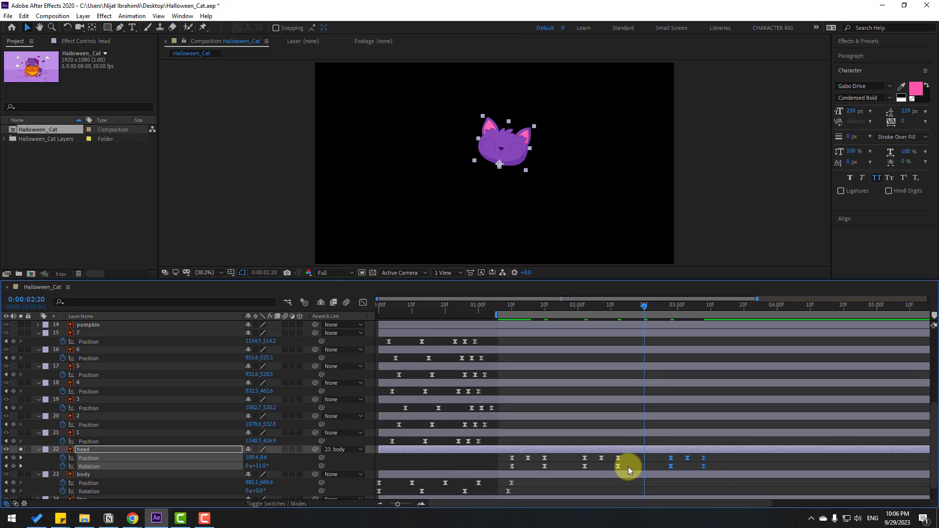
Solo the body layer with the head and add a body rotation keyframe at 0:00:01:12.
scroll(611, 475, down, 1)
click(83, 454)
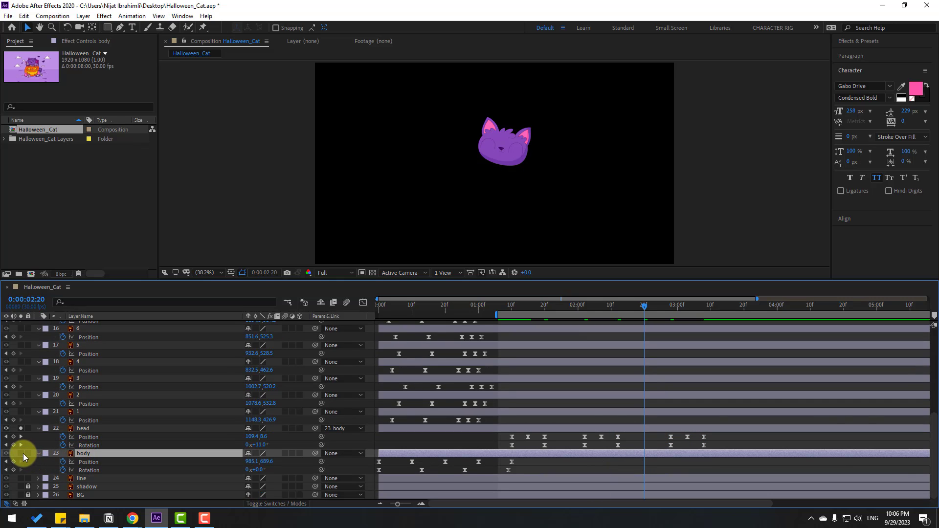
click(23, 453)
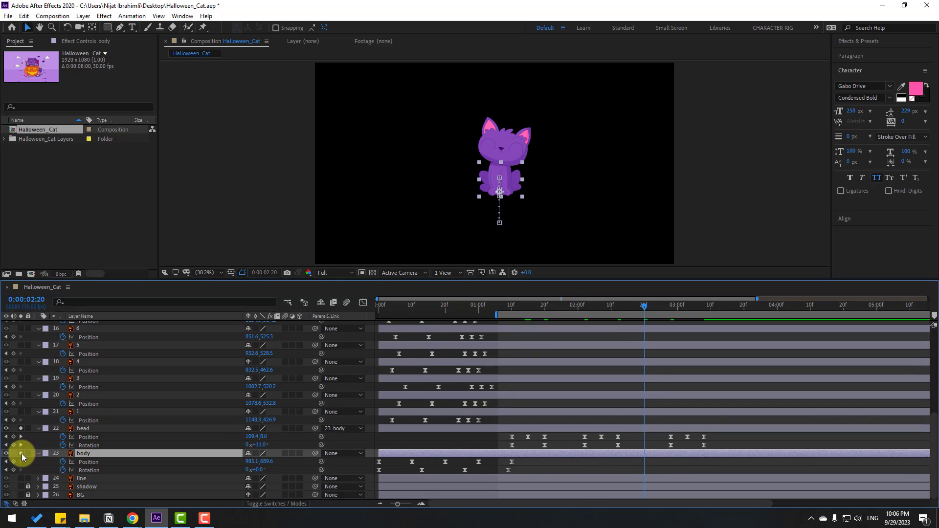
click(508, 304)
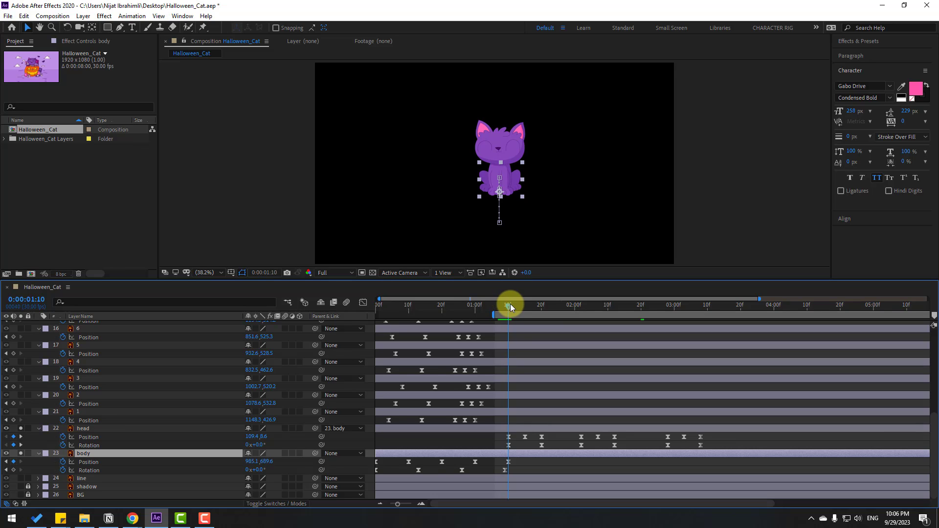
click(25, 477)
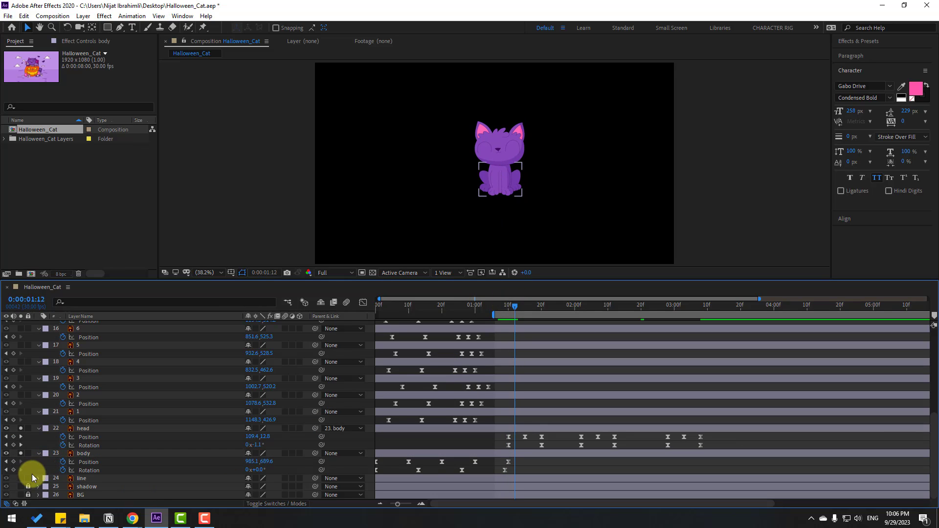
click(14, 470)
Keyframe the body's rotation at -3° at 0:00:01:20 and hold that angle with another keyframe at 0:00:02:02.
drag(512, 311, 541, 311)
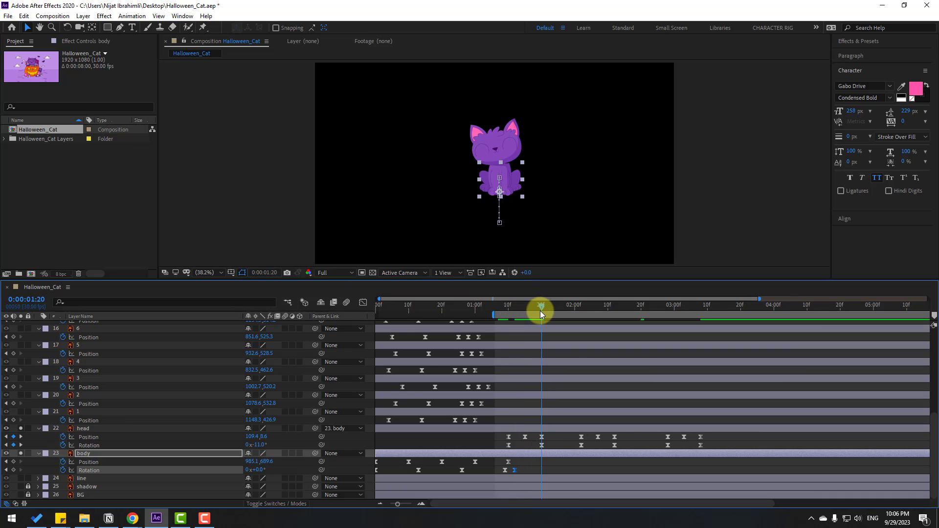
click(259, 471)
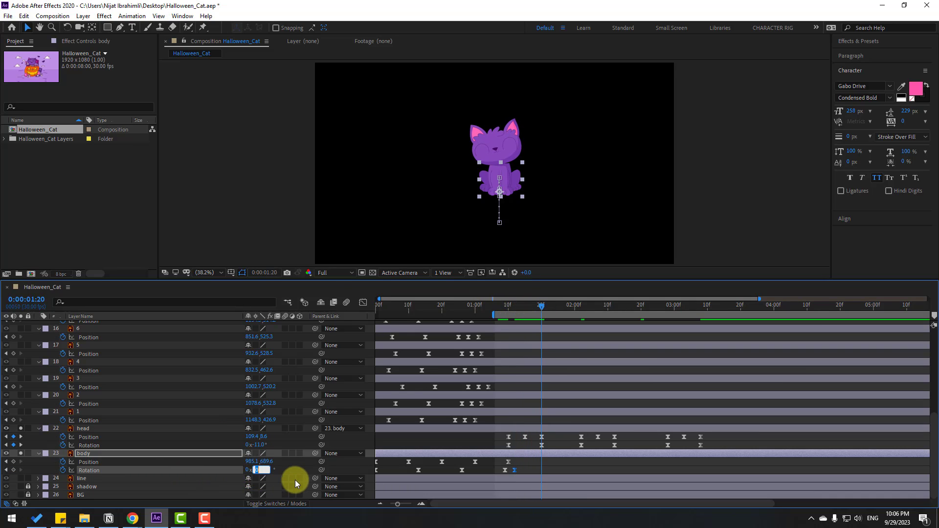
text(-3)
key(Return)
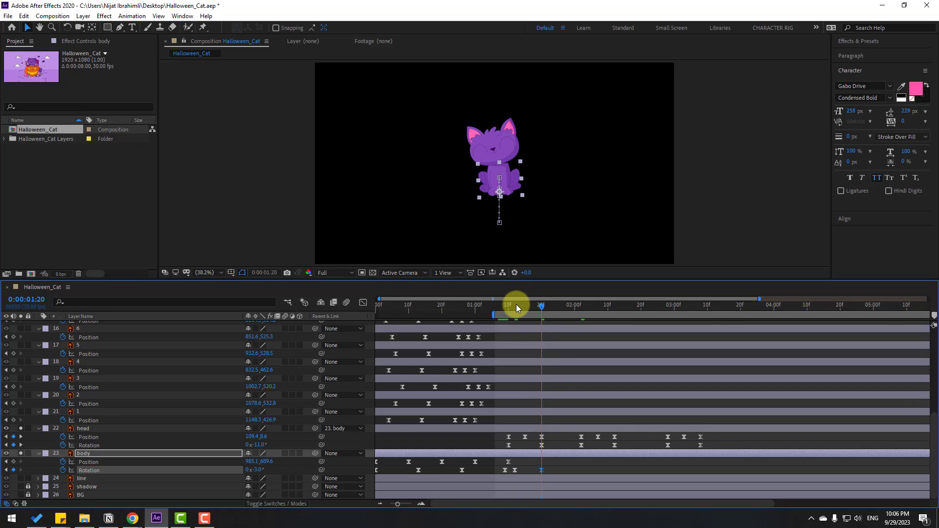
drag(513, 308, 581, 312)
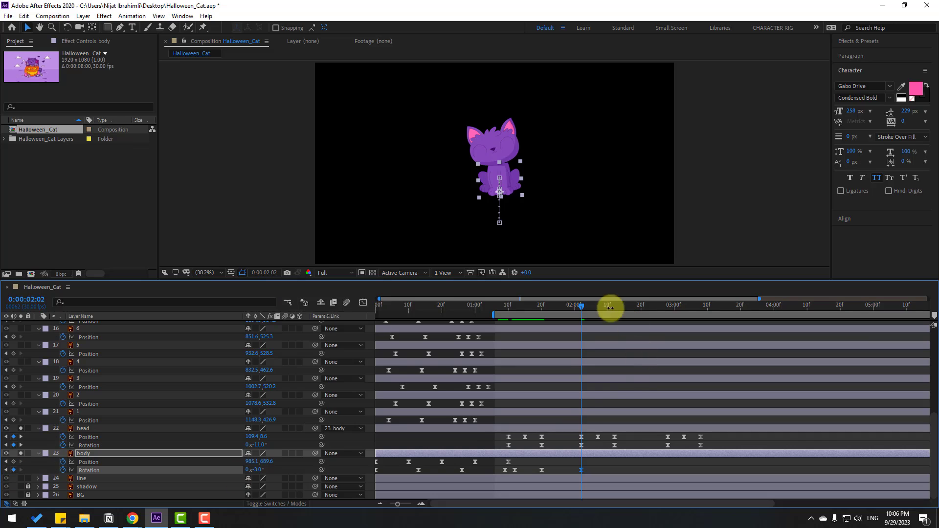
Keyframe the body's rotation at +3° at 0:00:02:12 and hold that angle with another keyframe at 0:00:02:28.
drag(597, 307, 615, 313)
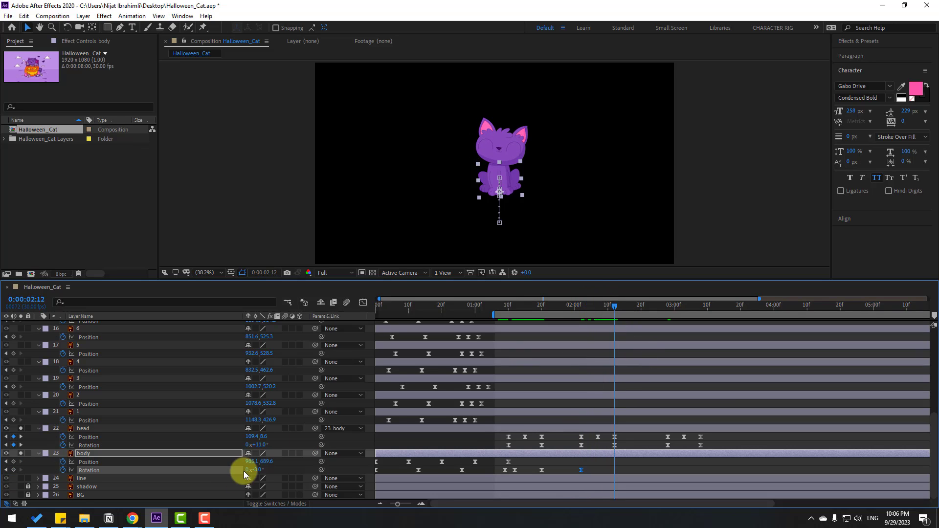
drag(258, 471, 255, 471)
drag(572, 304, 669, 317)
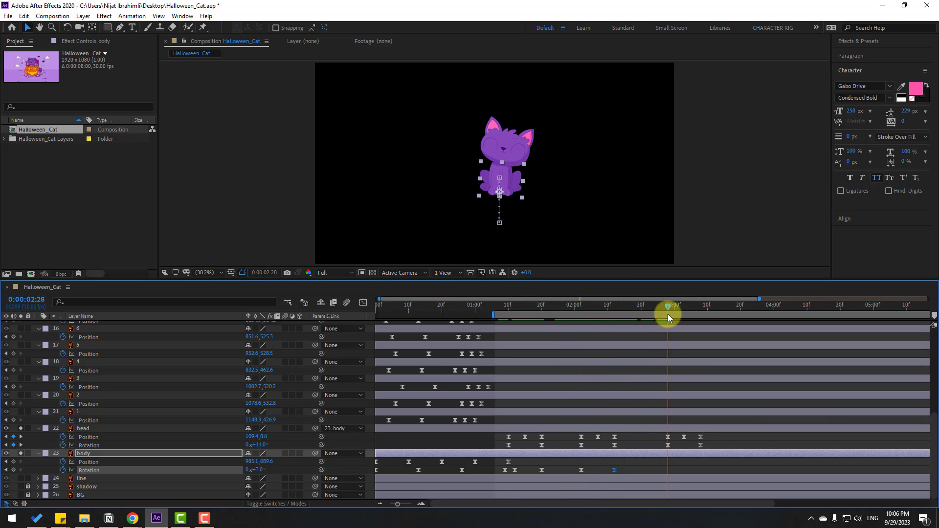
click(13, 470)
Return the body's rotation to 0° with a keyframe at 0:00:03:08.
drag(683, 312, 699, 309)
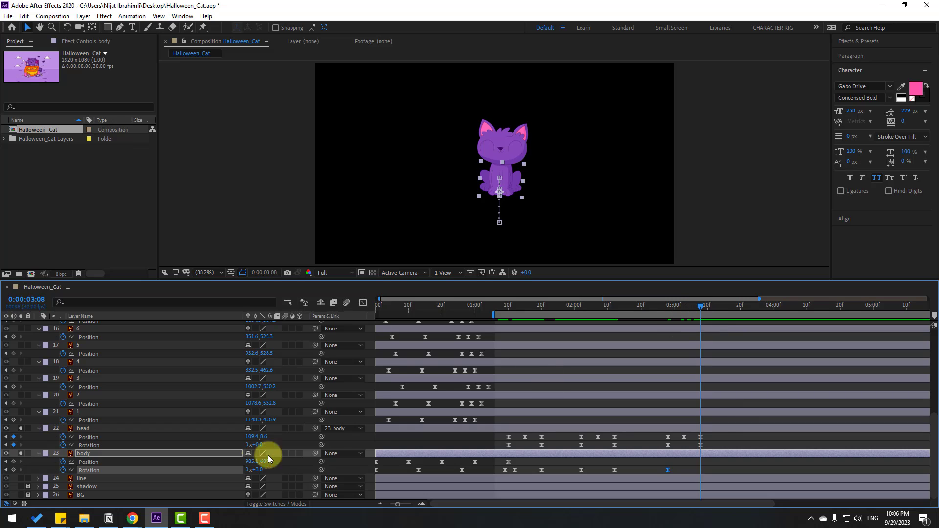
click(258, 470)
text(0)
key(Return)
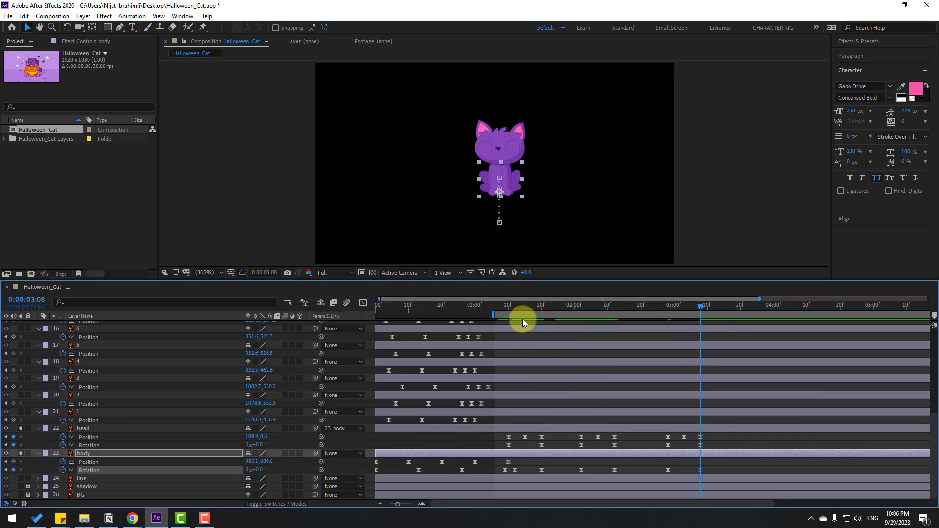
Keyframe the body's position at 0:00:01:12, lower it to 985.1, 698.6 at 0:00:01:16 and restore 985.1, 689.6 at 0:00:01:20.
drag(550, 309, 514, 310)
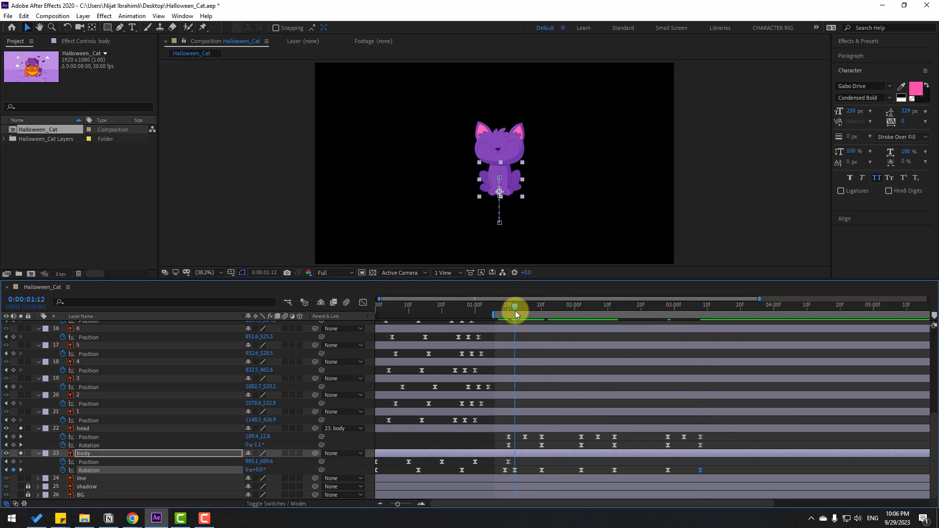
click(13, 462)
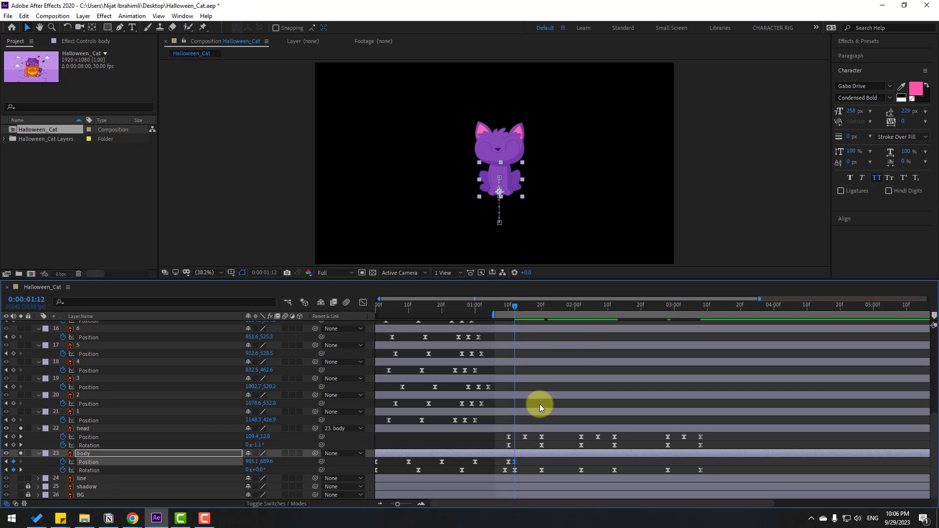
drag(515, 307, 531, 308)
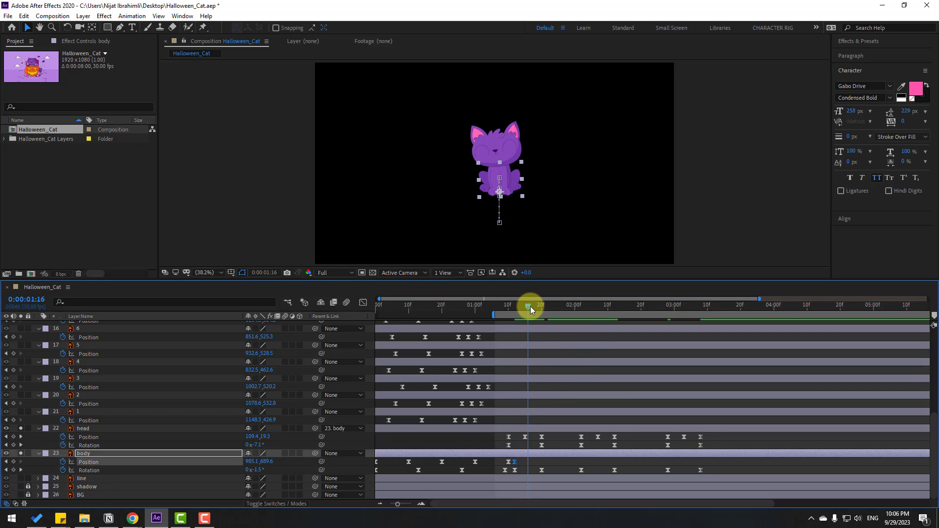
key(Down)
key(Down)
key(Down)
key(Down)
key(Down)
key(Down)
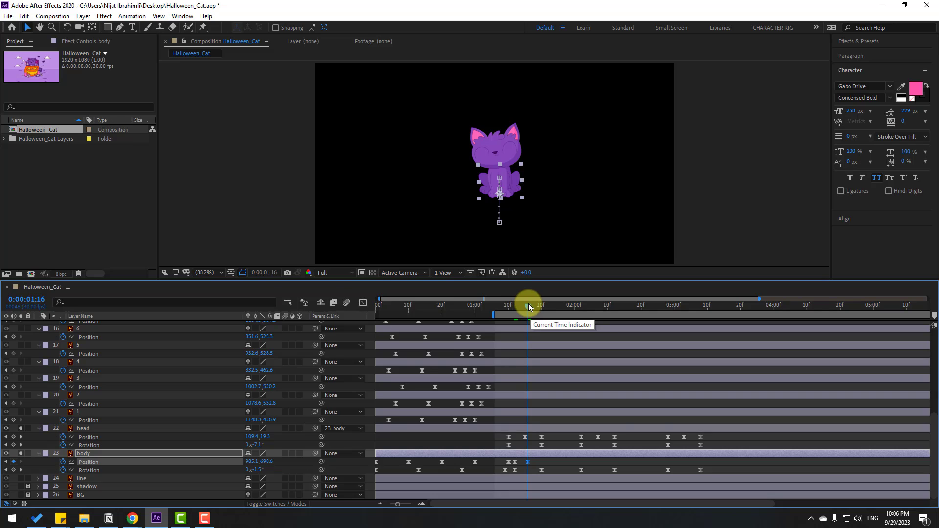
drag(529, 306, 541, 307)
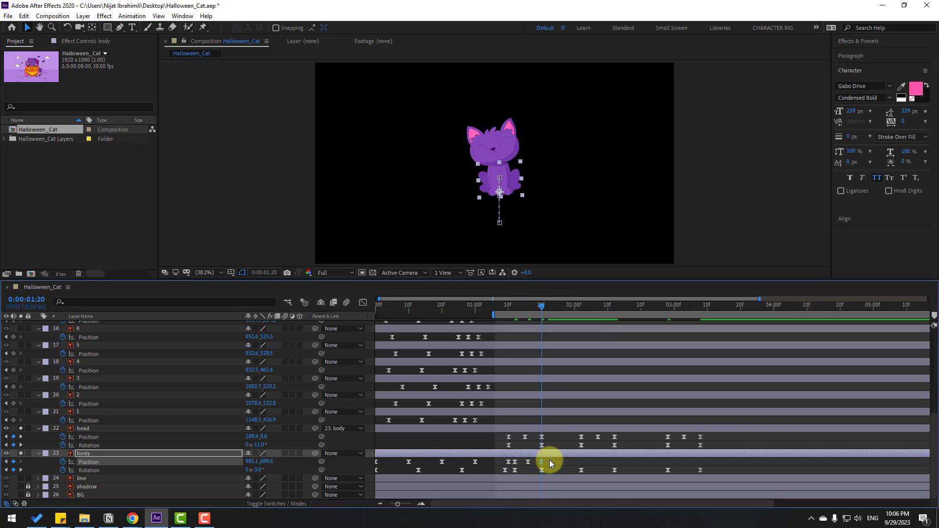
Copy the body's three dip keyframes to 0:00:02:02, stretched to end at 0:00:02:12, and to 0:00:02:28, then preview the motion.
drag(550, 459, 512, 465)
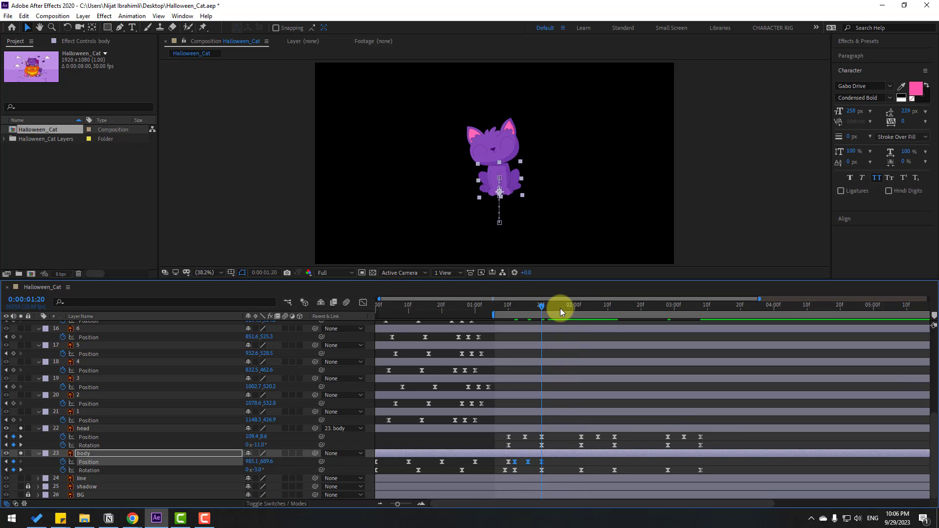
click(577, 306)
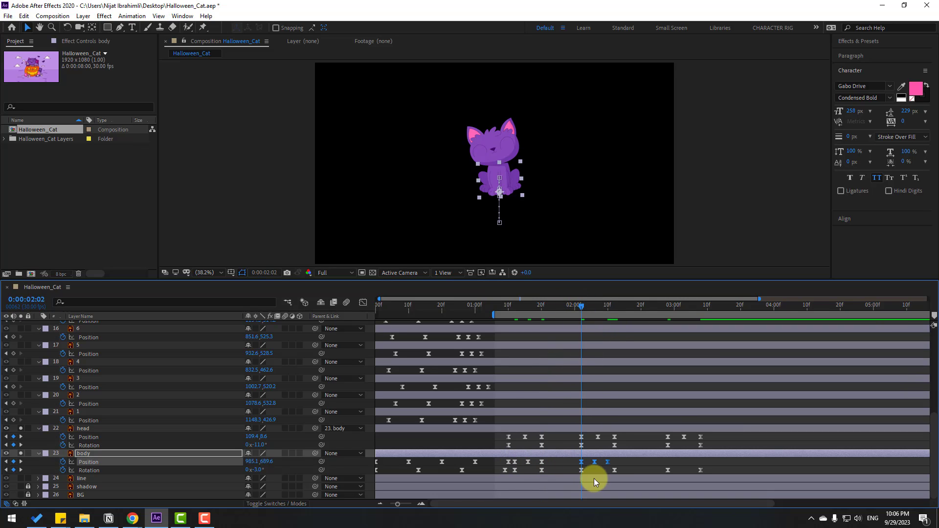
key(ctrl+v)
drag(610, 466, 615, 463)
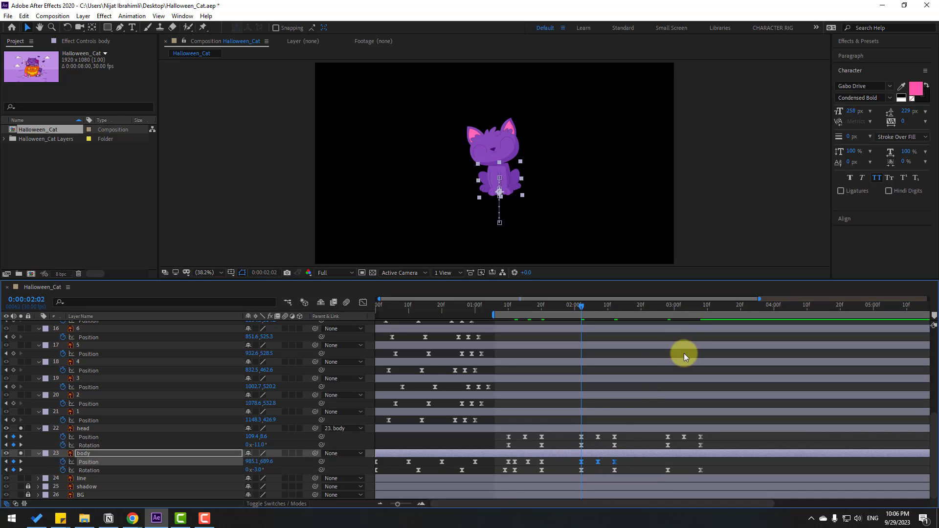
click(669, 306)
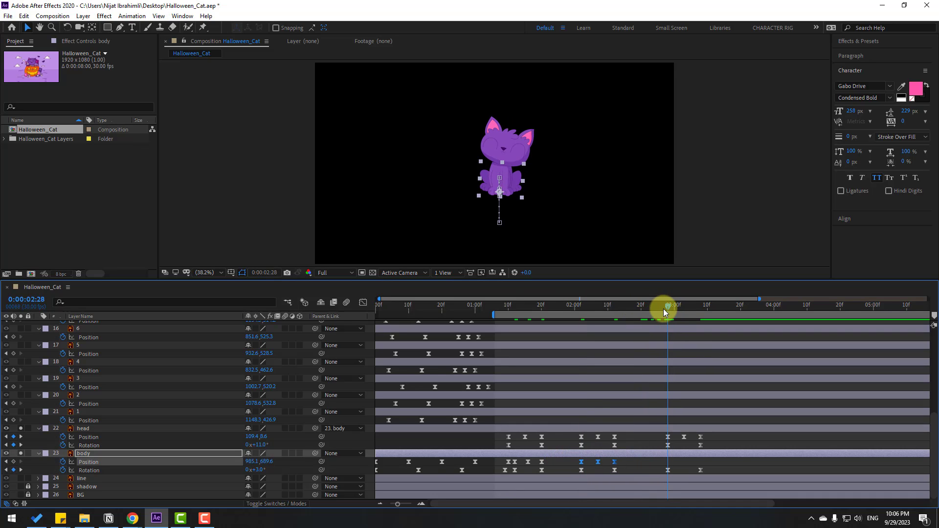
key(ctrl+v)
key(space)
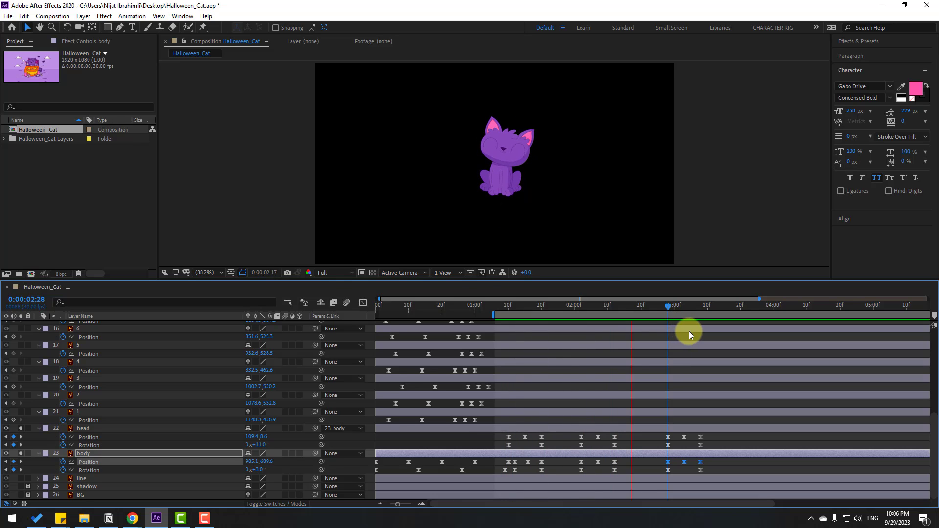
Turn off solo for the head and body layers and preview the cat turning in the full scene.
click(542, 307)
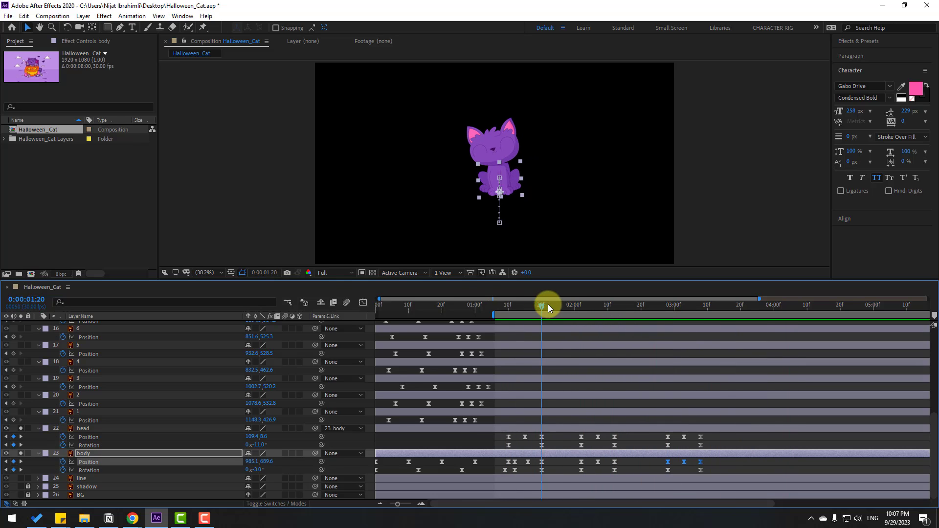
key(F2)
click(516, 307)
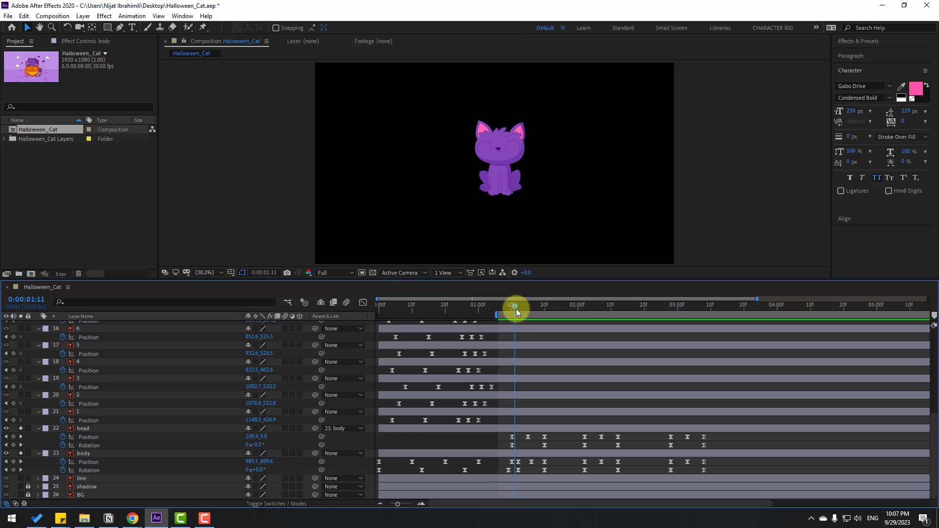
click(20, 428)
click(21, 455)
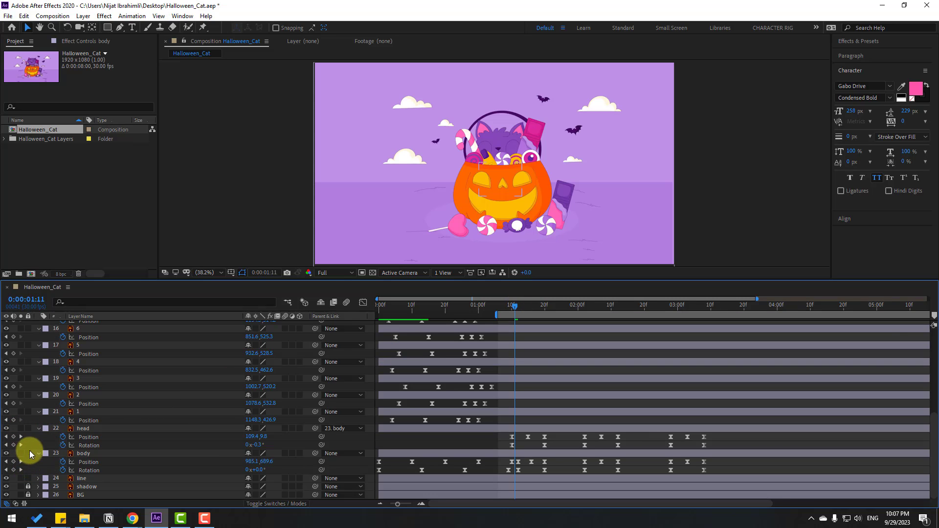
key(space)
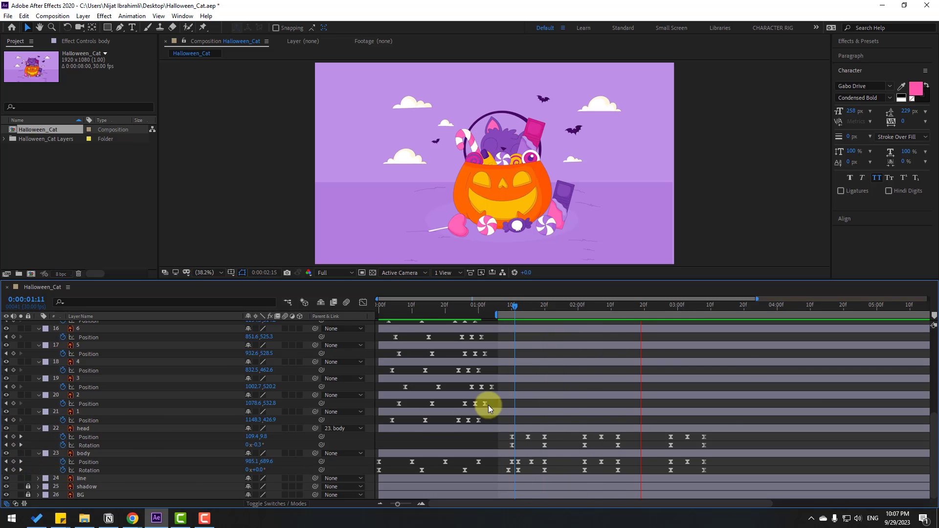
key(space)
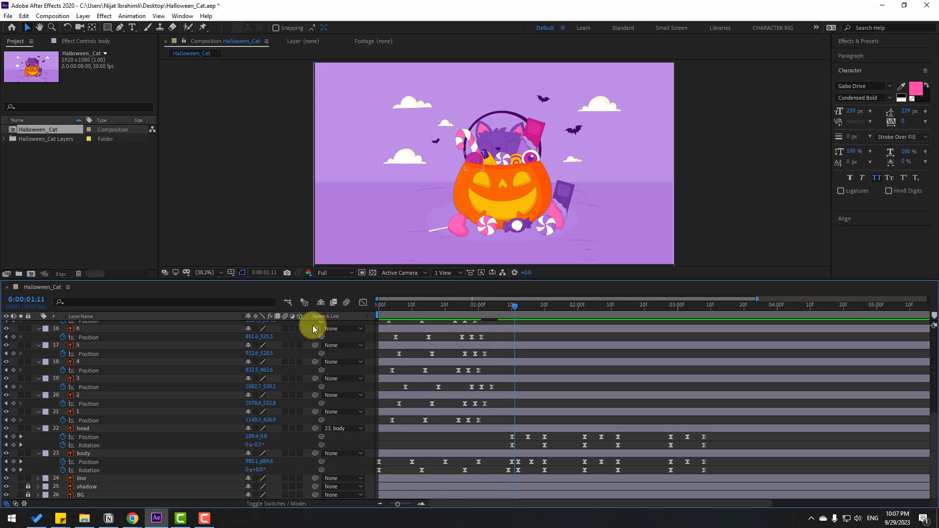
Preview the full scene, return to the start of the timeline and collapse the properties of all layers.
key(space)
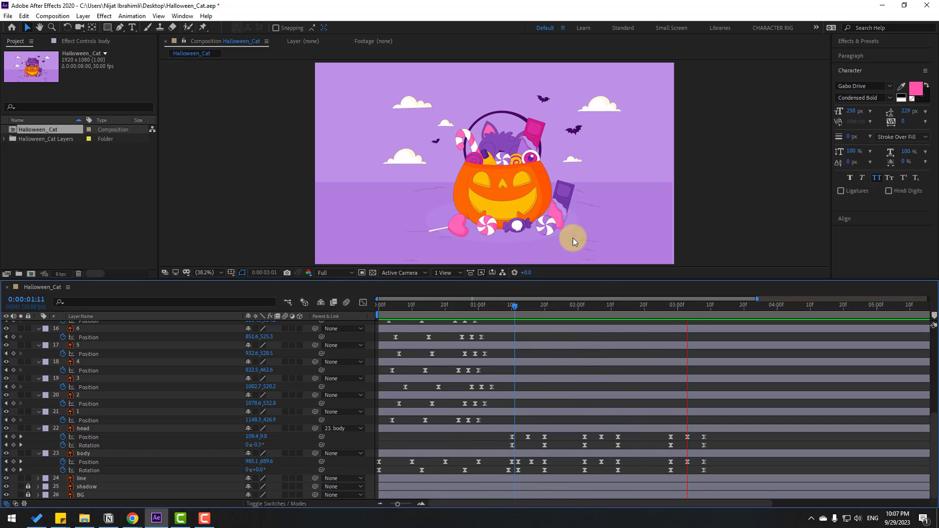
drag(567, 305, 341, 330)
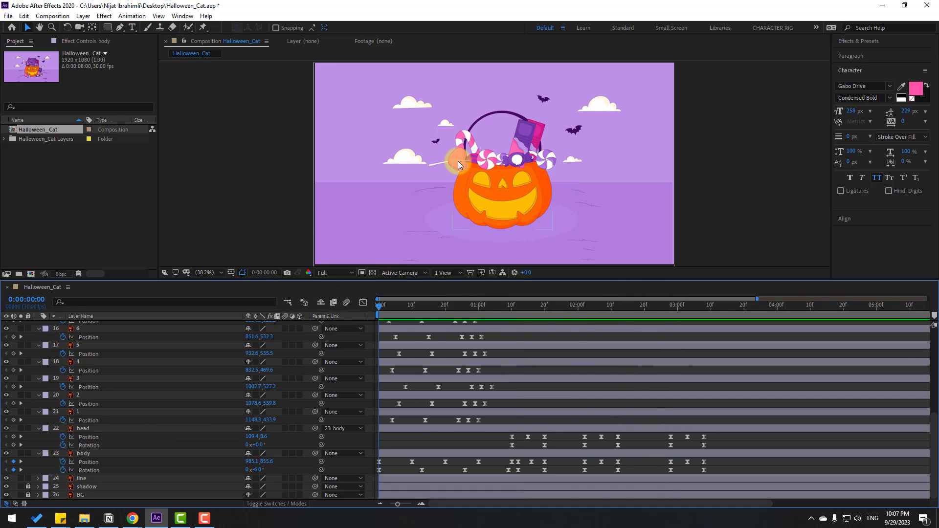
click(84, 453)
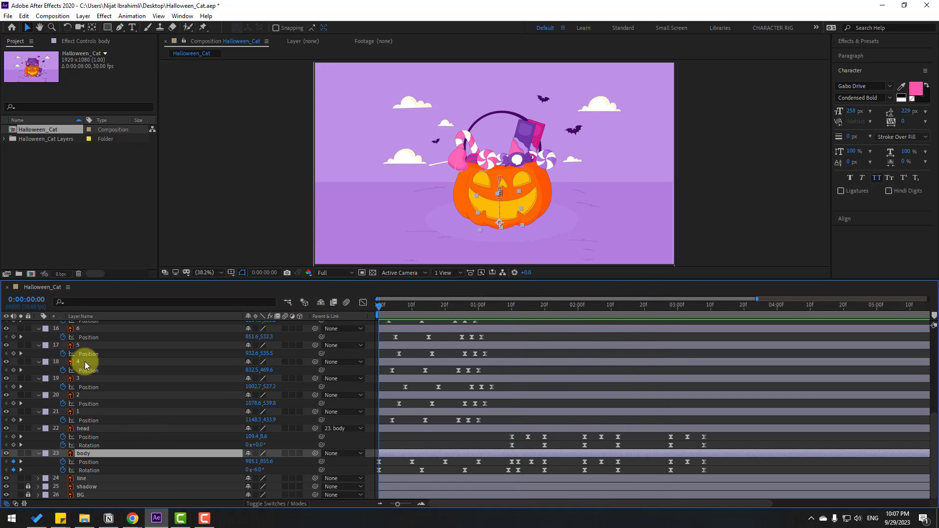
scroll(84, 361, up, 10)
key(ctrl+a)
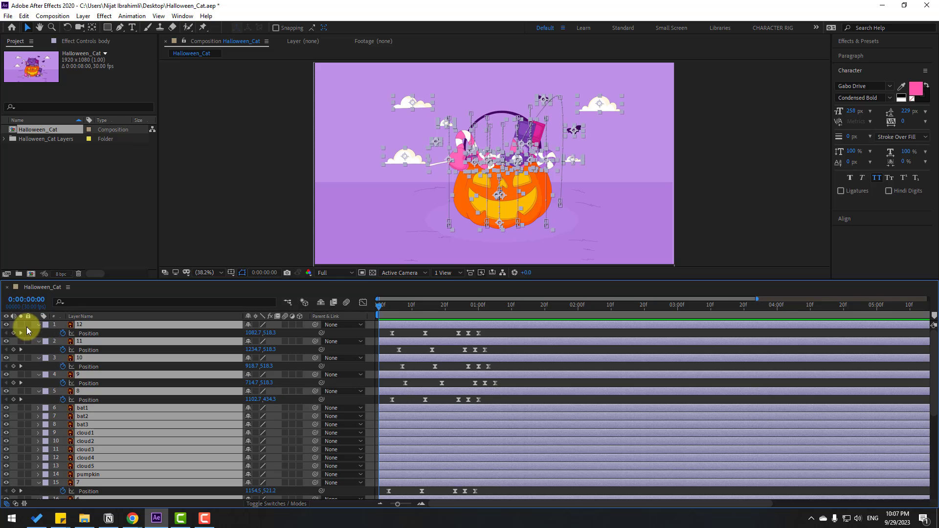
click(38, 324)
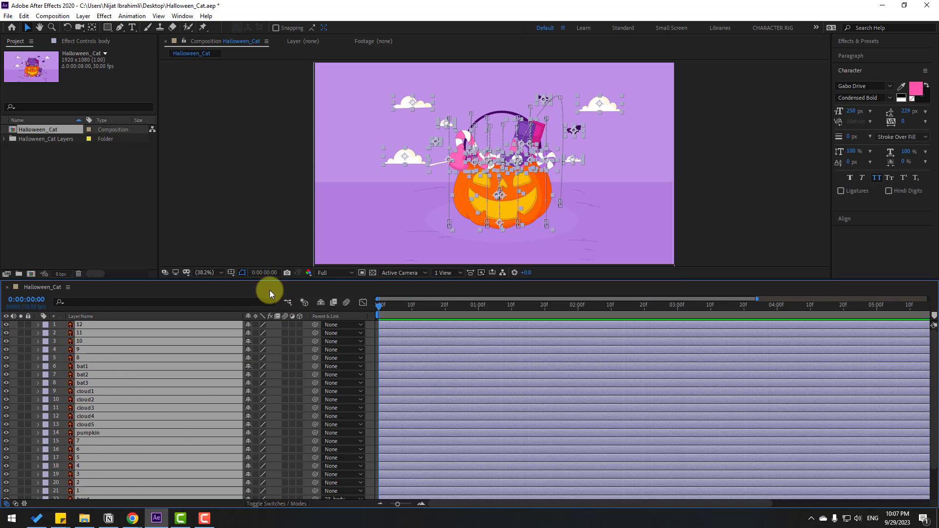
click(221, 191)
Keyframe the positions of all five cloud layers, cloud1 to cloud5, at 0:00:04:00.
click(606, 105)
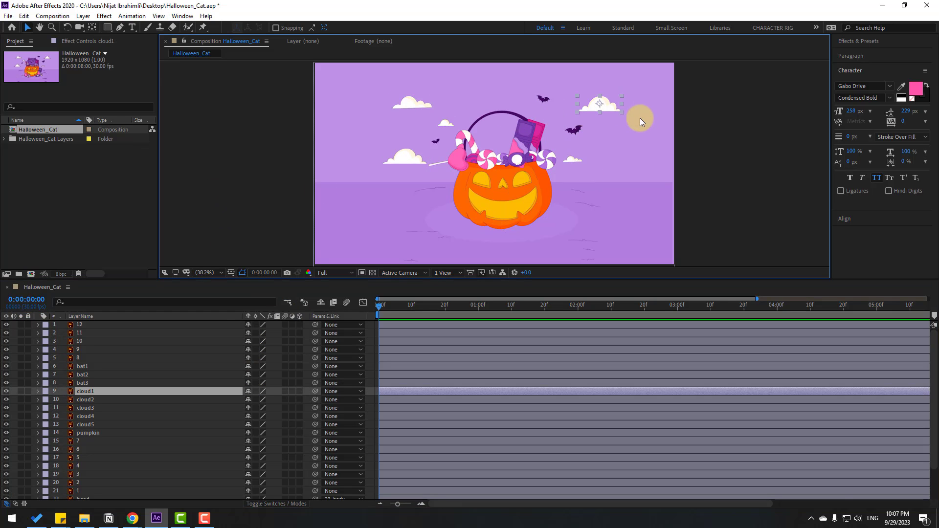
shift+click(397, 100)
shift+click(440, 124)
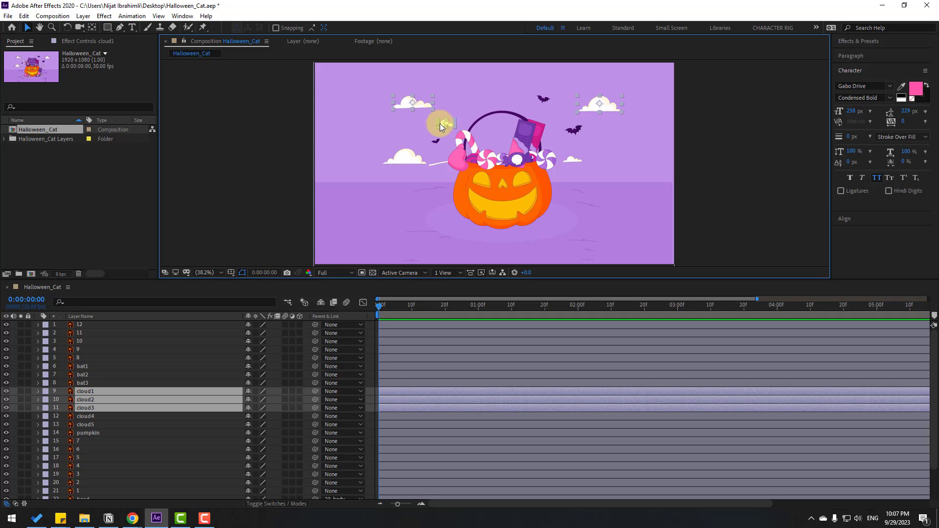
shift+click(408, 160)
shift+click(572, 160)
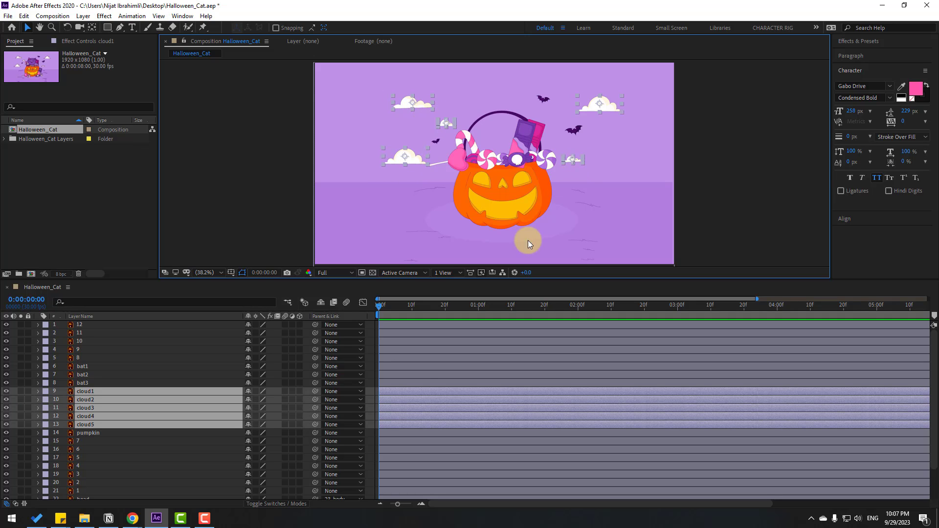
key(space)
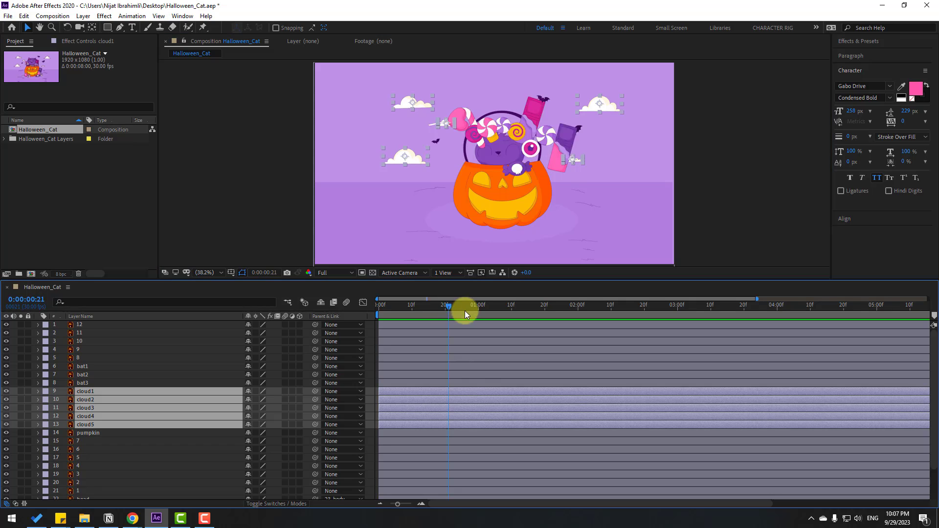
key(minus)
drag(535, 308, 639, 307)
key(p)
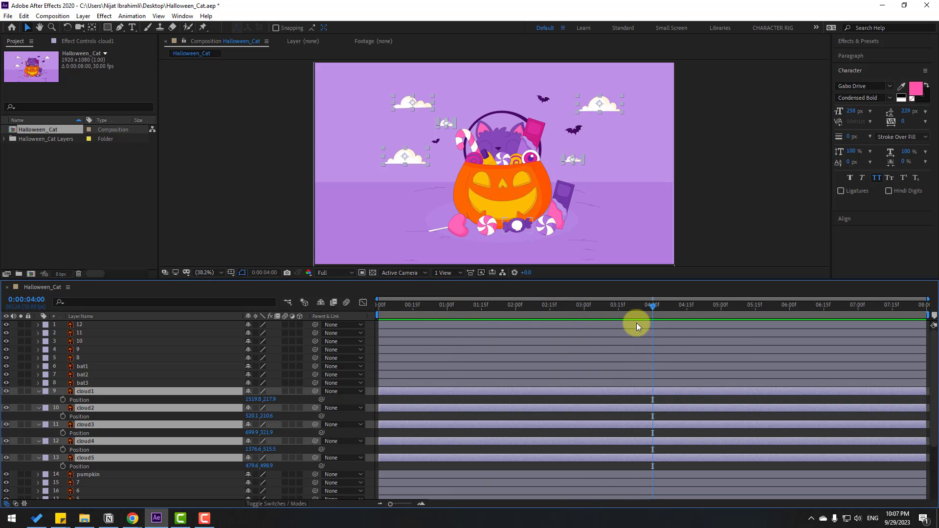
click(63, 400)
key(alt+shift+p)
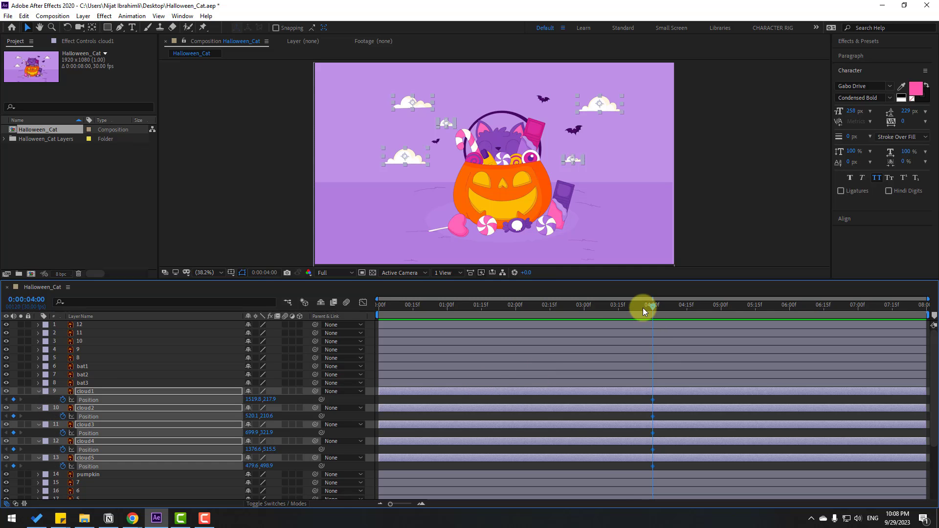
At 0:00:00:00, set cloud1's position to 1692.8, 217.9 and cloud2's position to 230.1, 210.6.
key(Home)
click(405, 394)
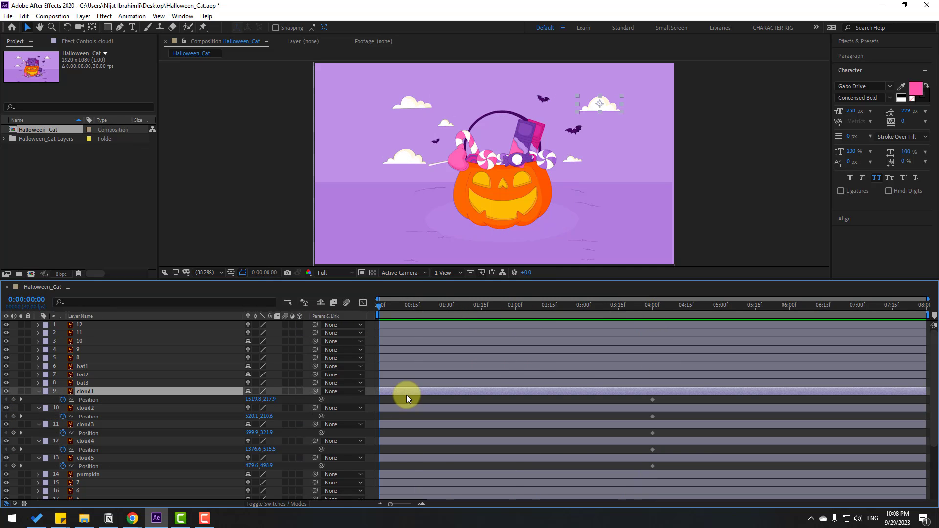
drag(252, 399, 318, 391)
click(127, 409)
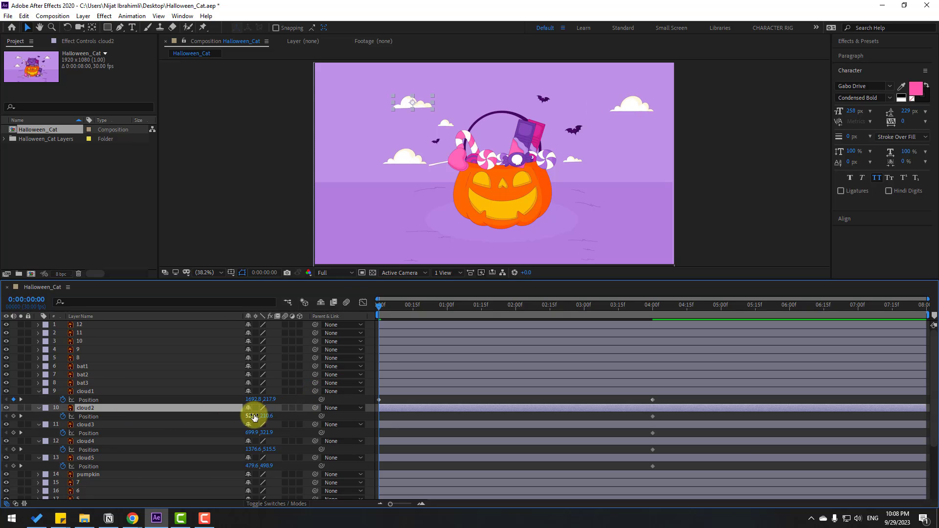
drag(251, 416, 112, 417)
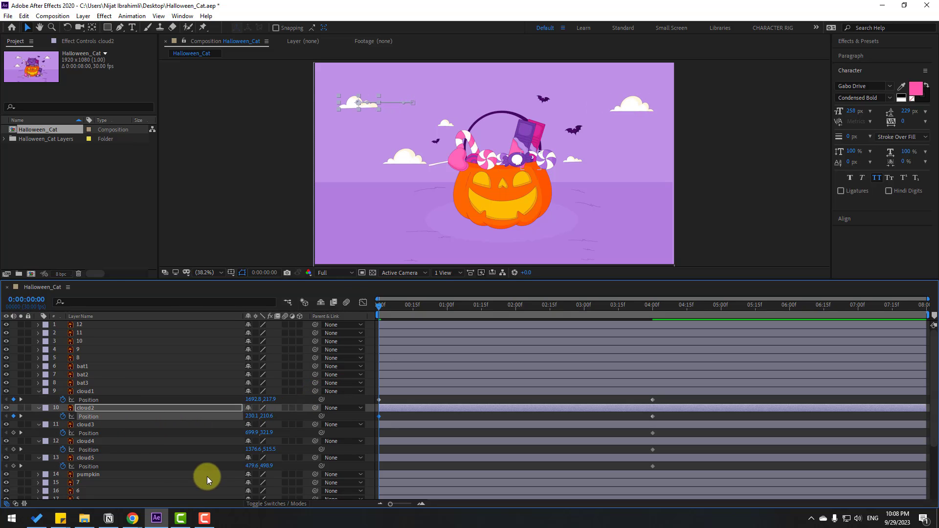
At 0:00:00:00, set the X positions of cloud3 to 837.9, cloud4 to 1590.6 and cloud5 to 171.6.
click(82, 427)
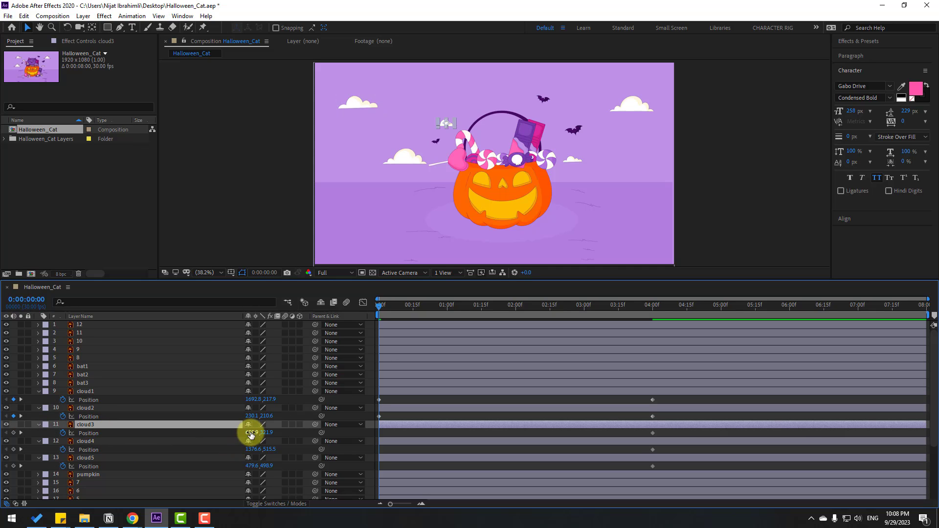
drag(251, 434, 323, 430)
click(78, 441)
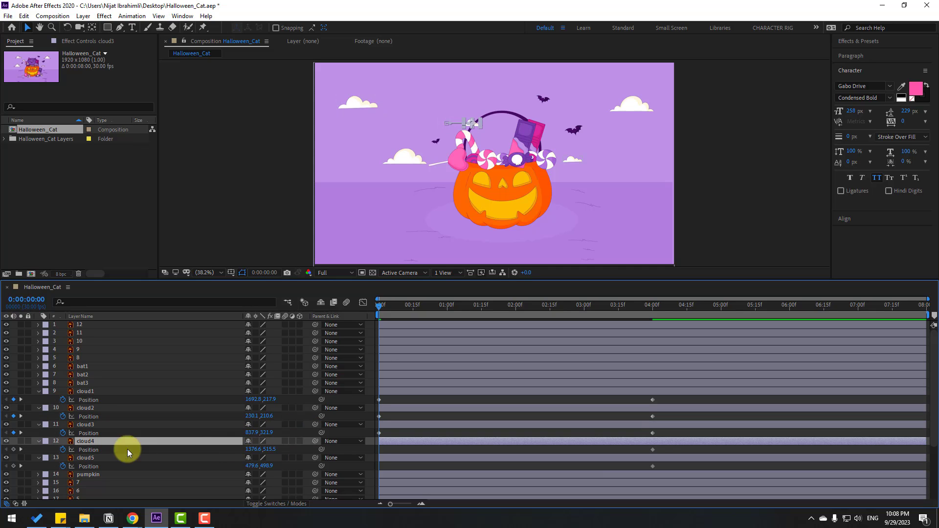
drag(244, 447, 361, 449)
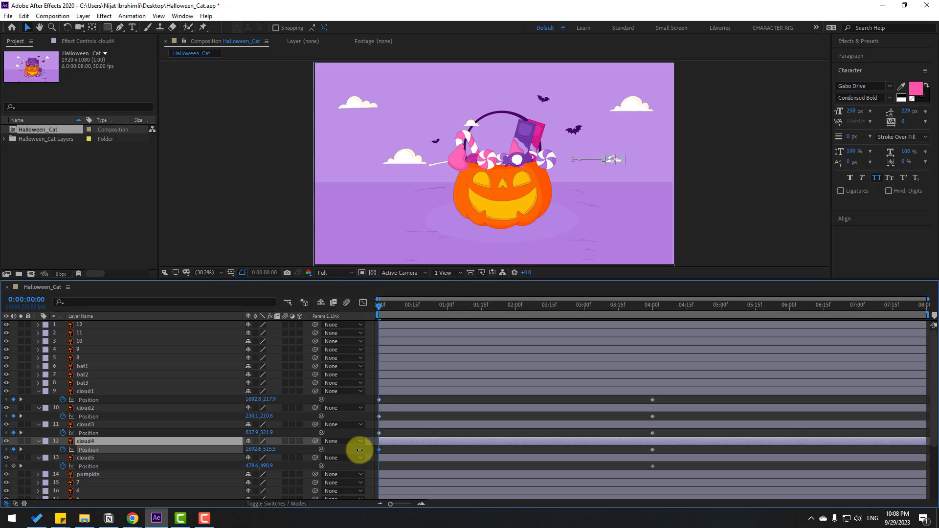
drag(252, 466, 109, 466)
Preview the cloud drift, move the five end keyframes to just past 0:00:05:15 and replay the slower motion.
key(space)
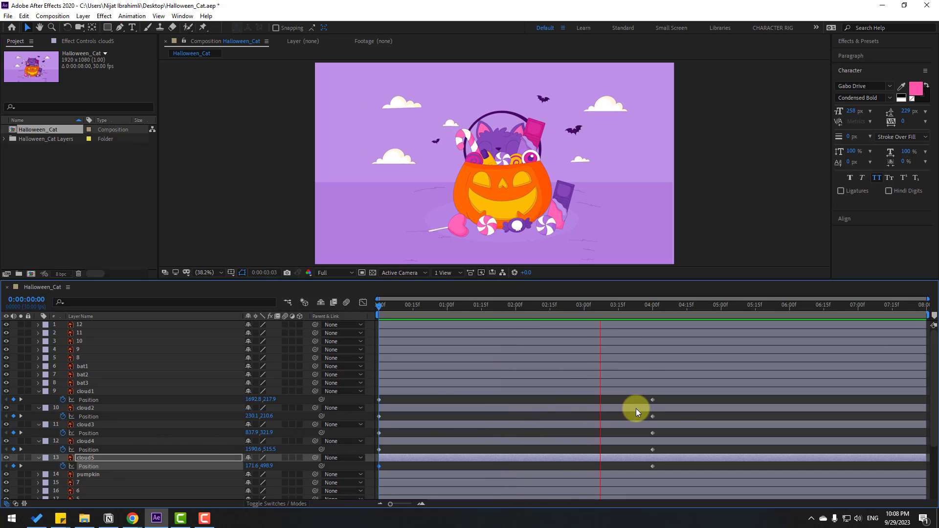
mouse_move(664, 396)
mouse_down()
mouse_move(642, 468)
mouse_move(662, 400)
mouse_up()
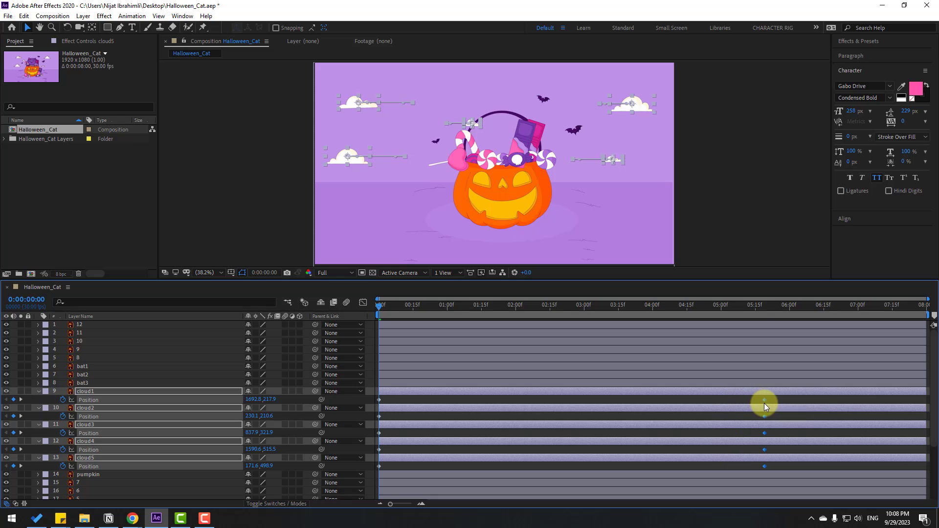
key(space)
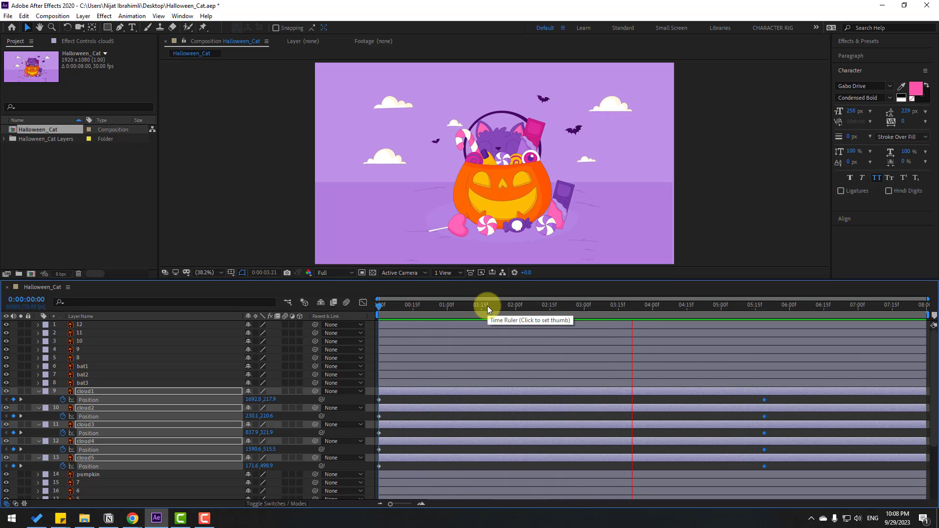
key(space)
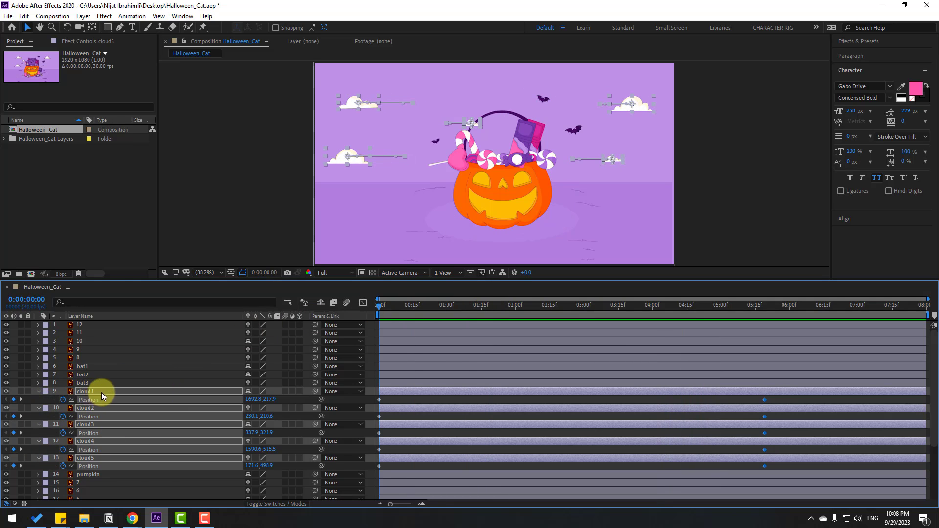
Move the five cloud layers below the line layer in the stack and scrub through the scene to check them.
scroll(104, 394, down, 3)
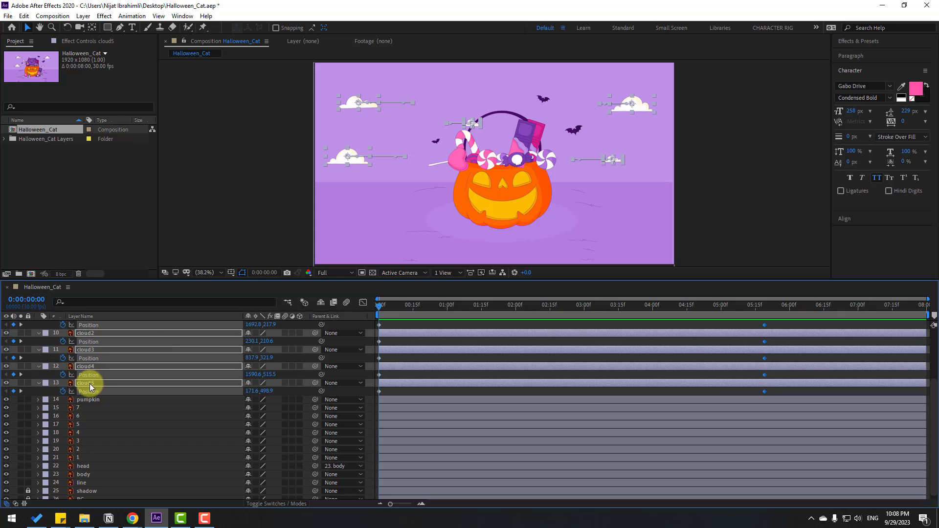
drag(90, 382, 106, 482)
drag(380, 304, 829, 304)
drag(656, 304, 316, 305)
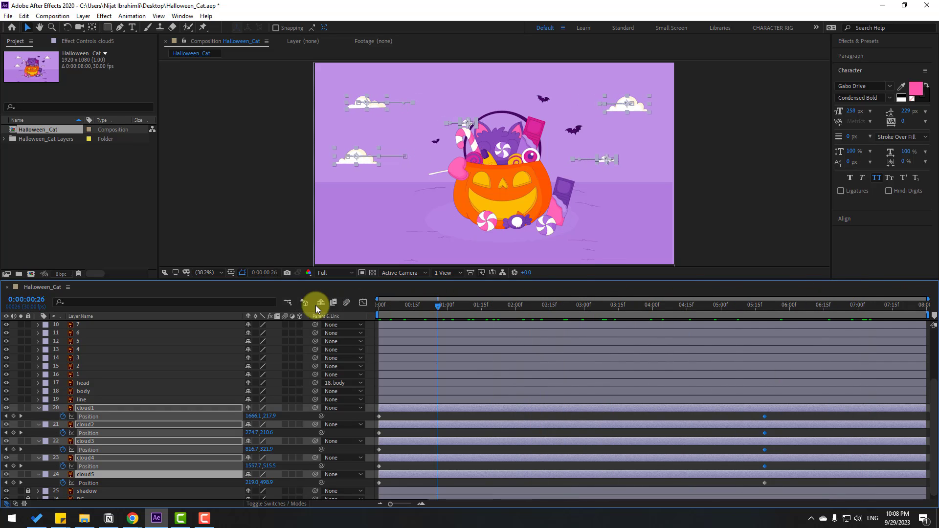
click(256, 198)
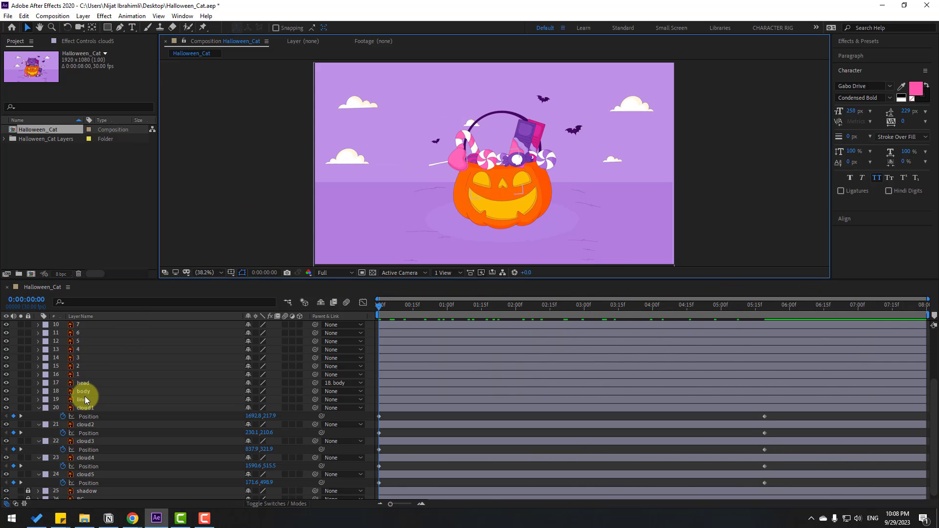
Solo the bat1, bat2 and bat3 layers and keyframe their positions at 0:00:07:29.
scroll(84, 397, down, 1)
scroll(74, 413, up, 5)
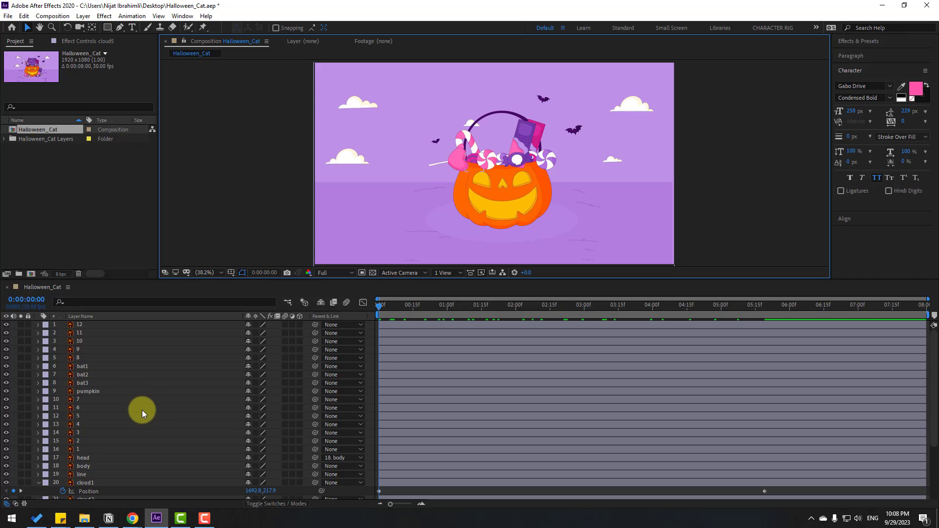
click(90, 368)
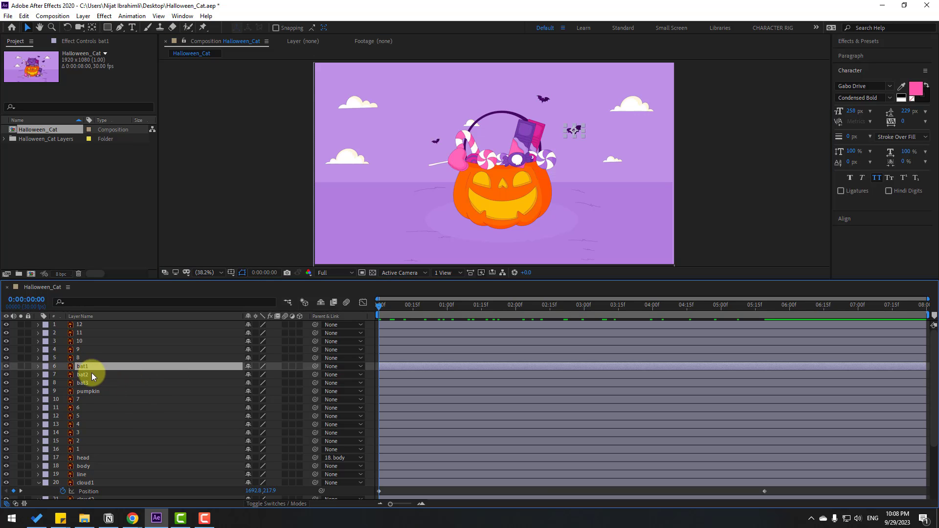
ctrl+click(89, 375)
ctrl+click(86, 382)
click(21, 366)
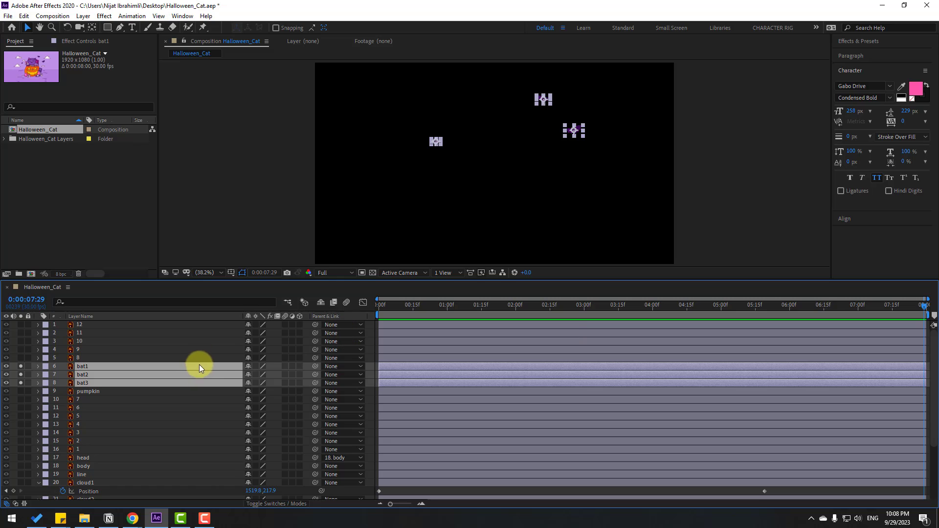
key(p)
click(62, 374)
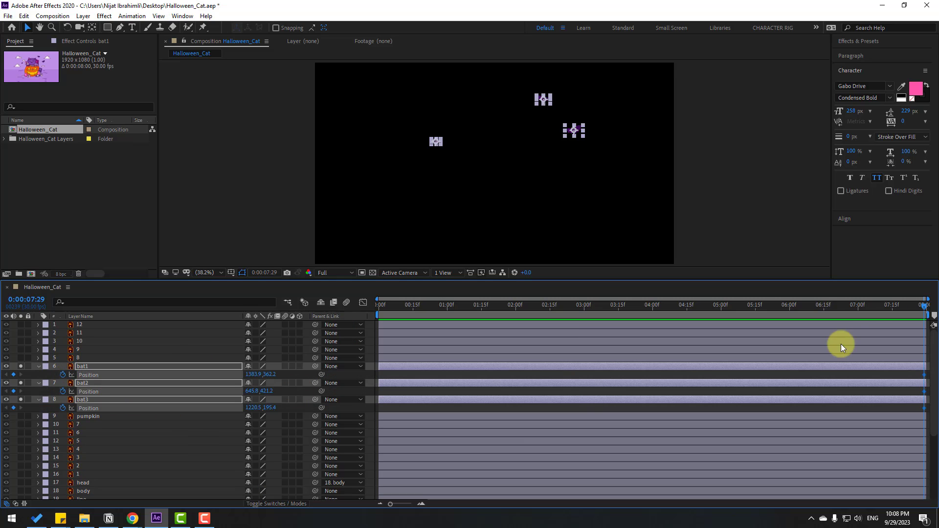
At 0:00:00:00, place three puppet position pins on bat1, one on each wing and one on the body.
key(Home)
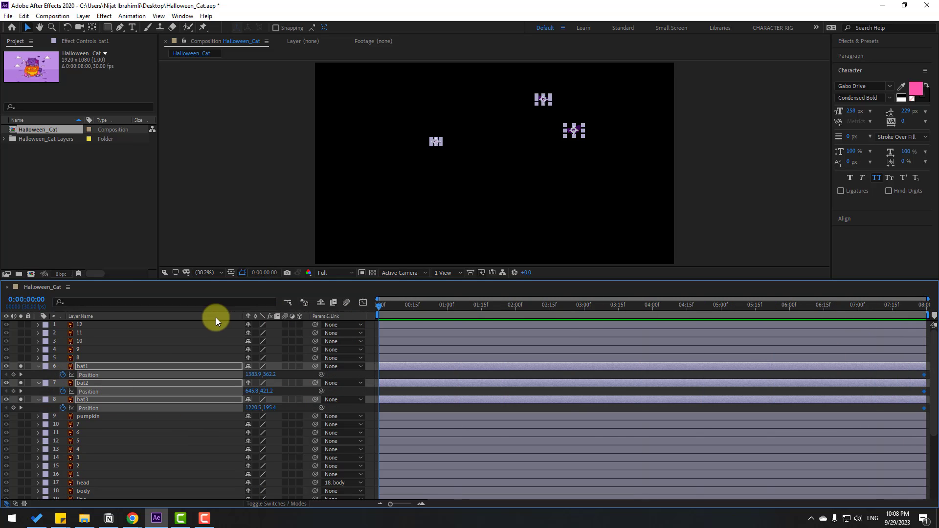
click(400, 376)
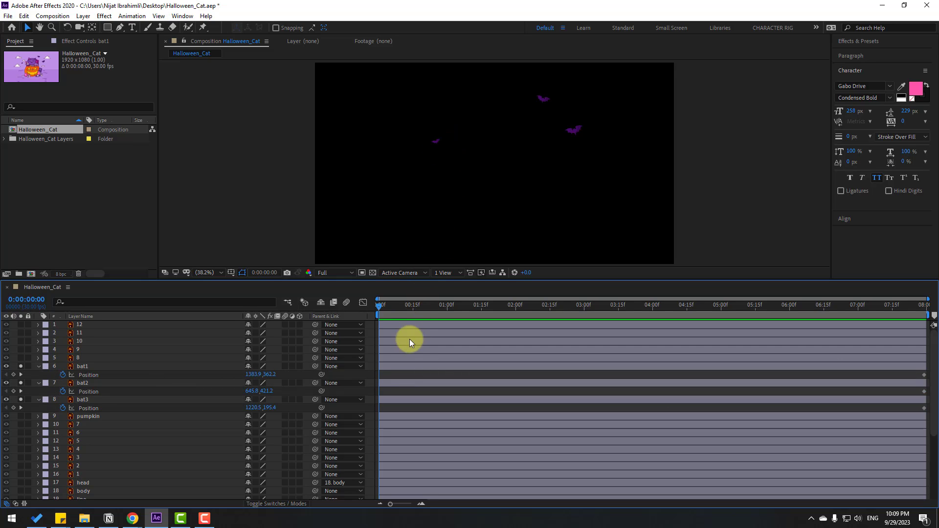
click(573, 134)
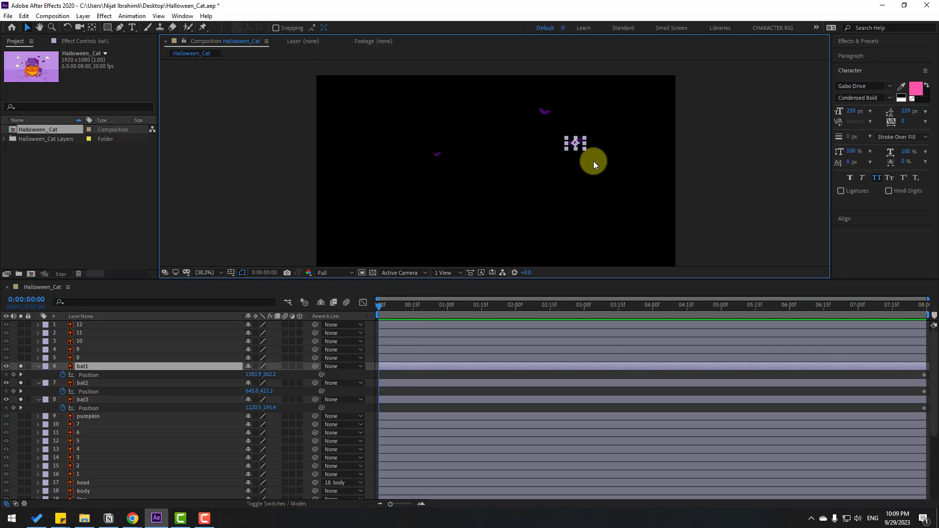
scroll(597, 122, up, 5)
click(203, 27)
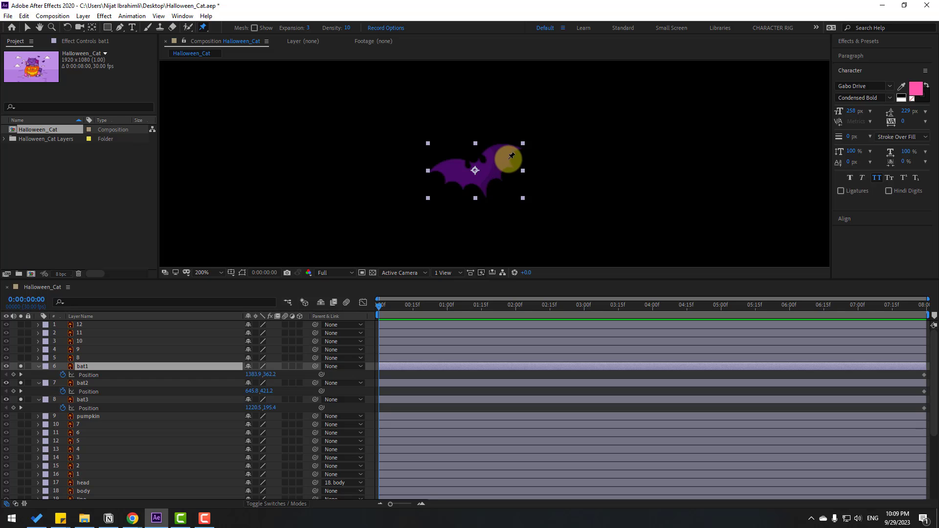
scroll(507, 156, up, 2)
click(522, 134)
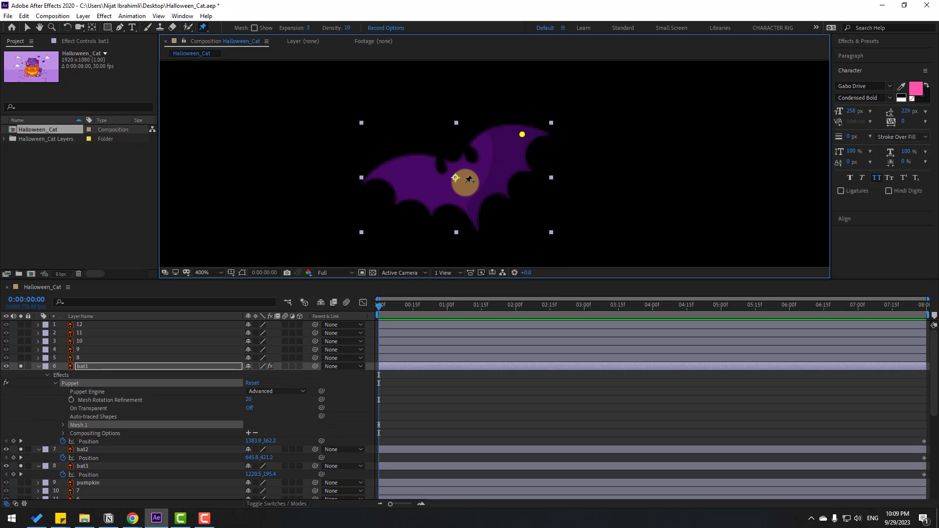
click(473, 178)
click(391, 170)
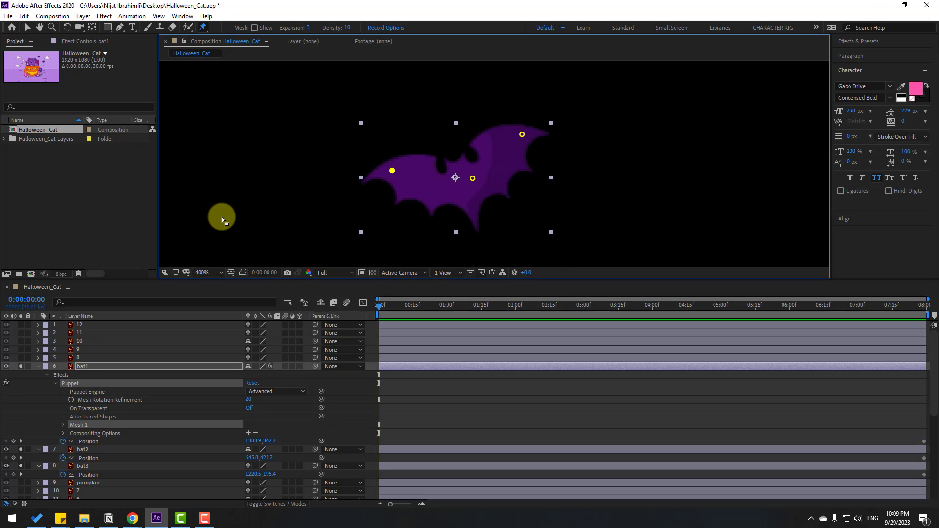
click(27, 27)
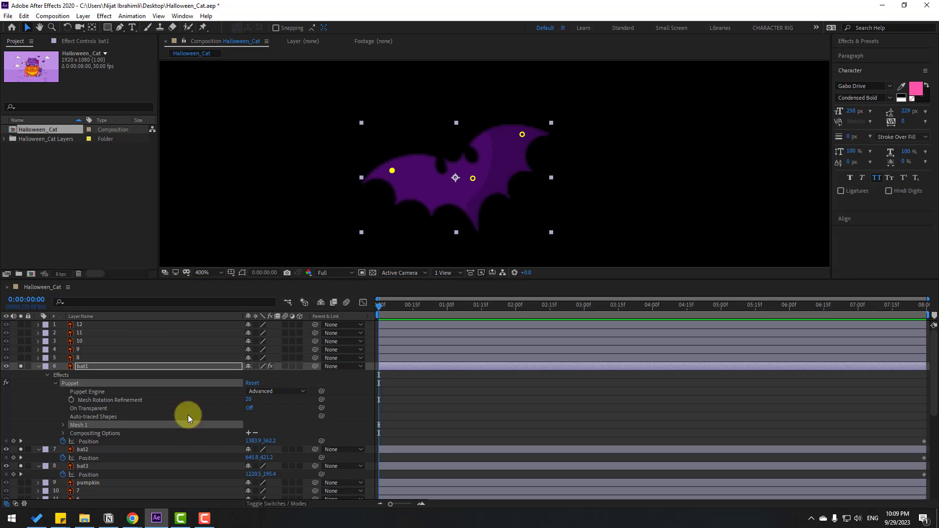
At 0:00:00:03, pull both wing-tip puppet pins of bat1 inward and upward to raise its wings.
click(81, 367)
key(u)
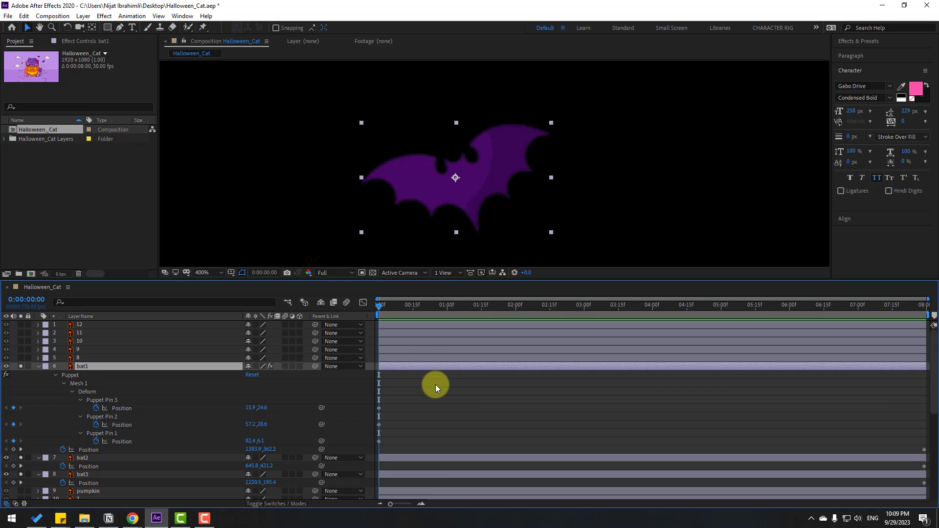
key(Page_Down)
key(Page_Down)
key(Page_Down)
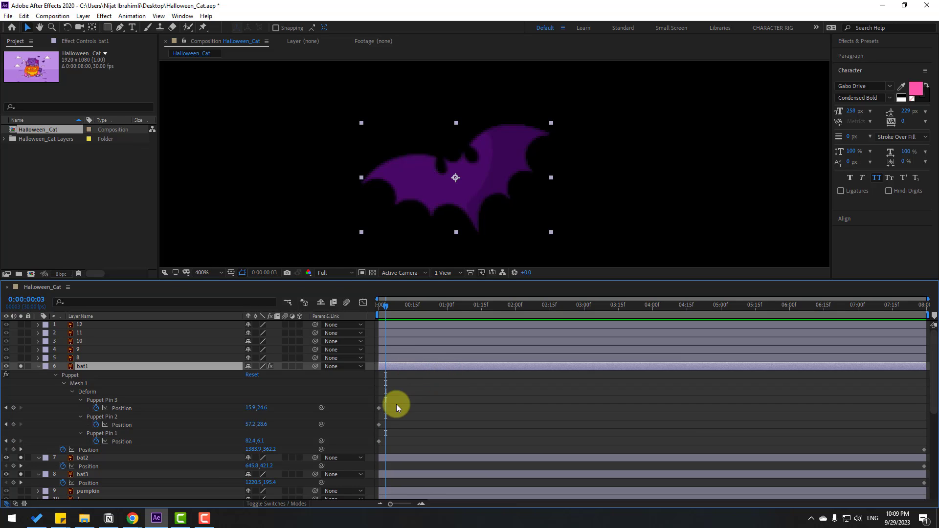
click(100, 400)
click(522, 133)
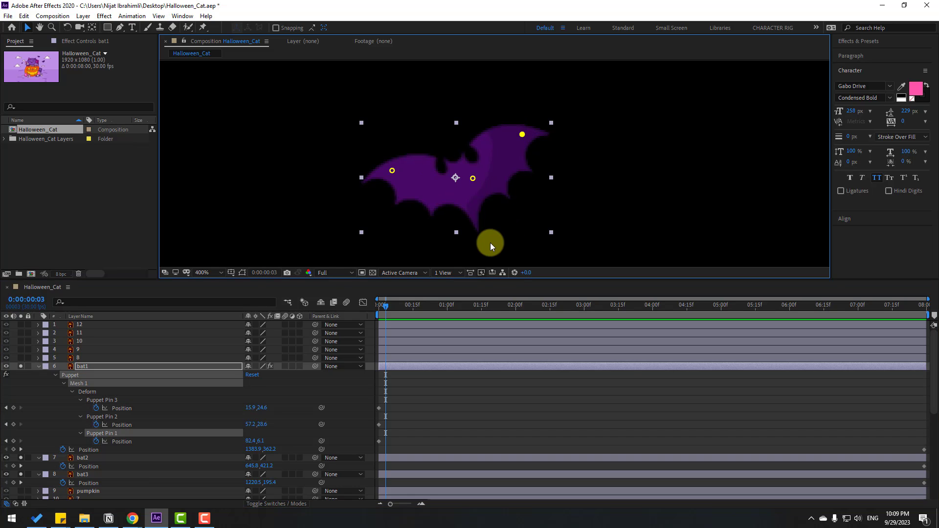
drag(522, 135, 503, 130)
drag(391, 171, 404, 150)
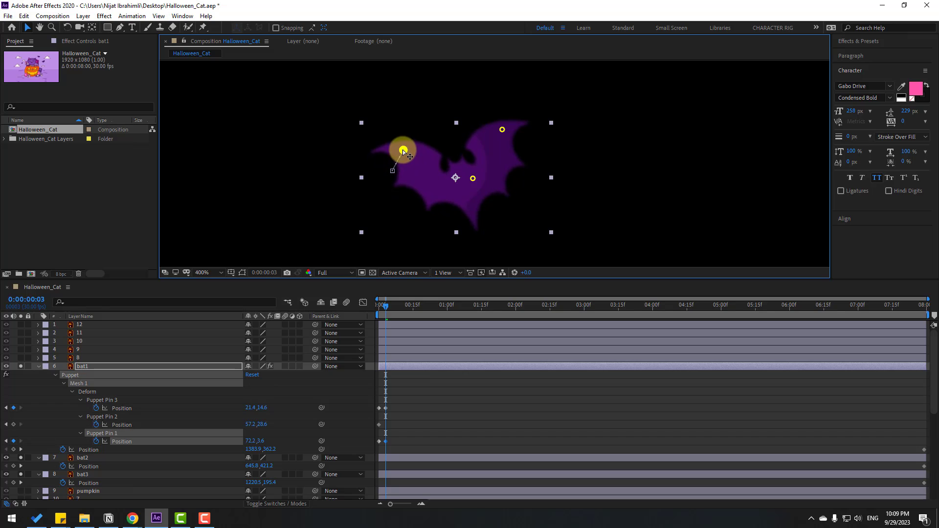
drag(503, 130, 490, 128)
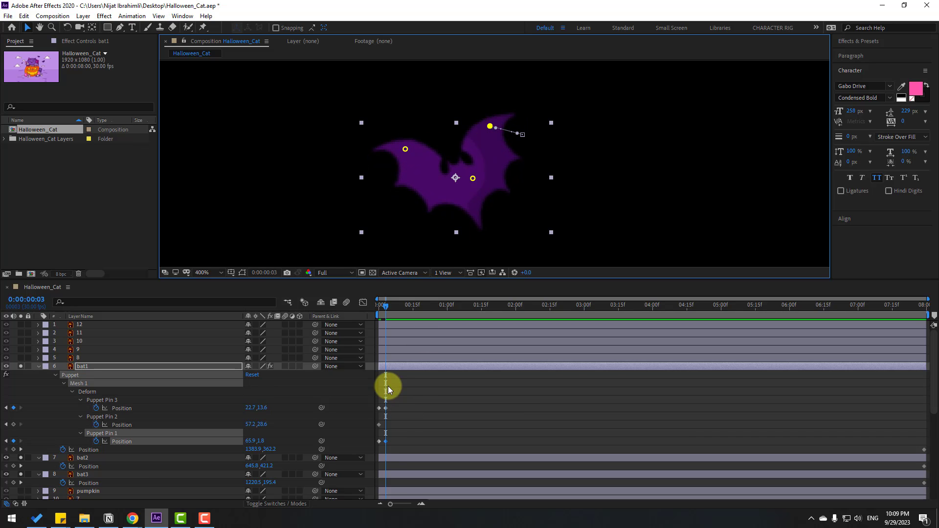
Copy the first position keyframes of bat1's two wing pins to 0:00:00:06 and preview the flap.
key(Page_Down)
key(Page_Down)
key(Page_Down)
click(379, 408)
key(ctrl+c)
key(ctrl+v)
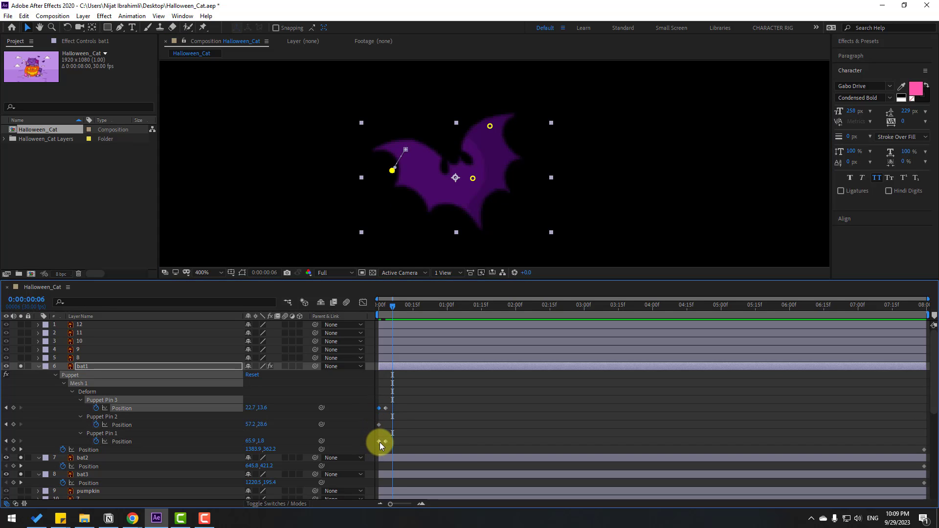
click(379, 441)
key(ctrl+c)
key(ctrl+v)
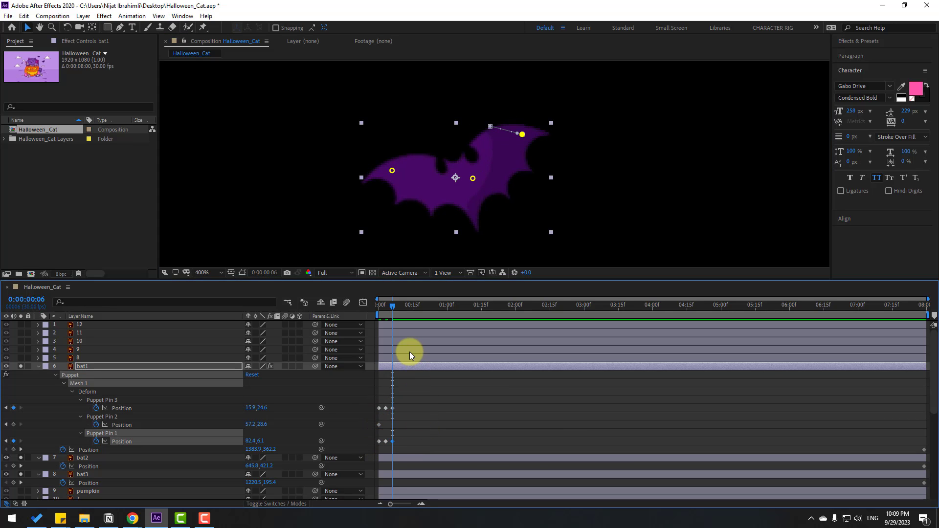
key(space)
key(space)
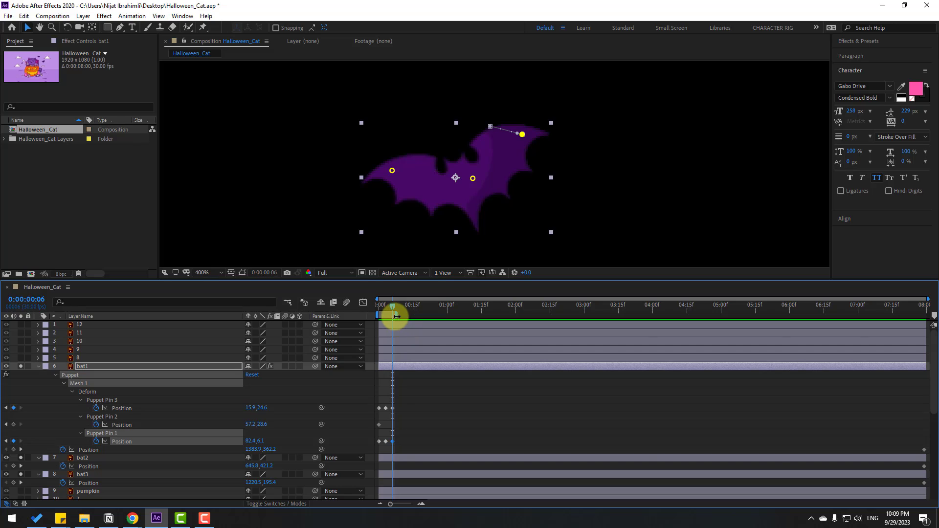
Apply Easy Ease to all of bat1's puppet pin position keyframes.
drag(418, 410, 389, 444)
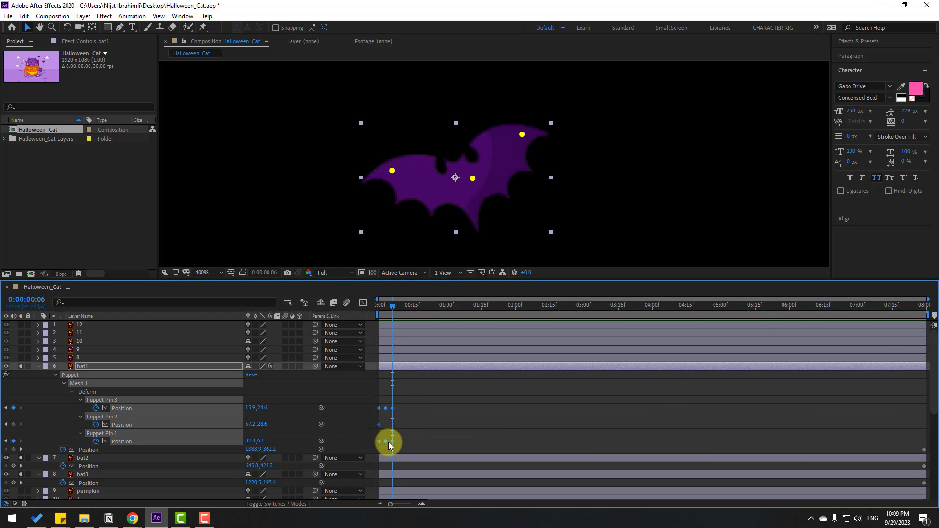
right_click(392, 442)
mouse_move(450, 435)
click(533, 371)
click(432, 421)
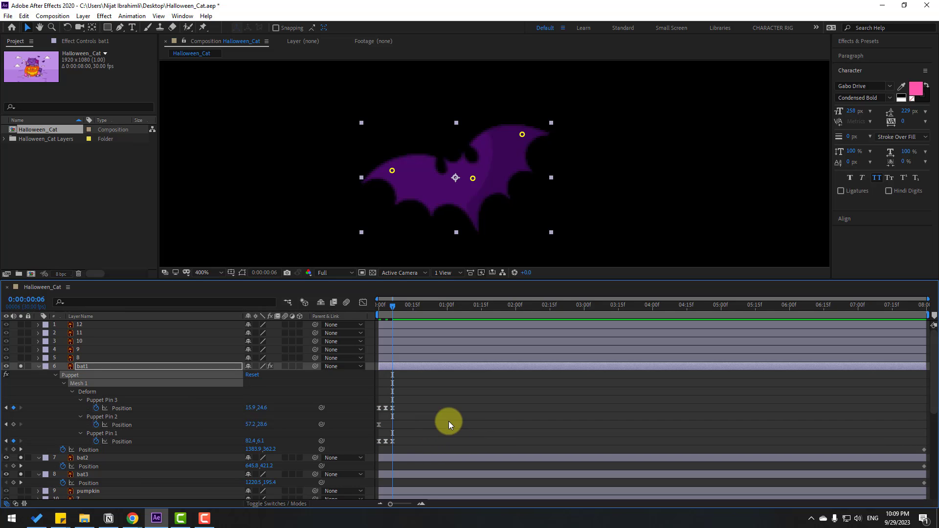
Add the expression loopOutDuration(type = "cycle", duration = 0) to the position of bat1's Puppet Pin 3.
alt+click(96, 408)
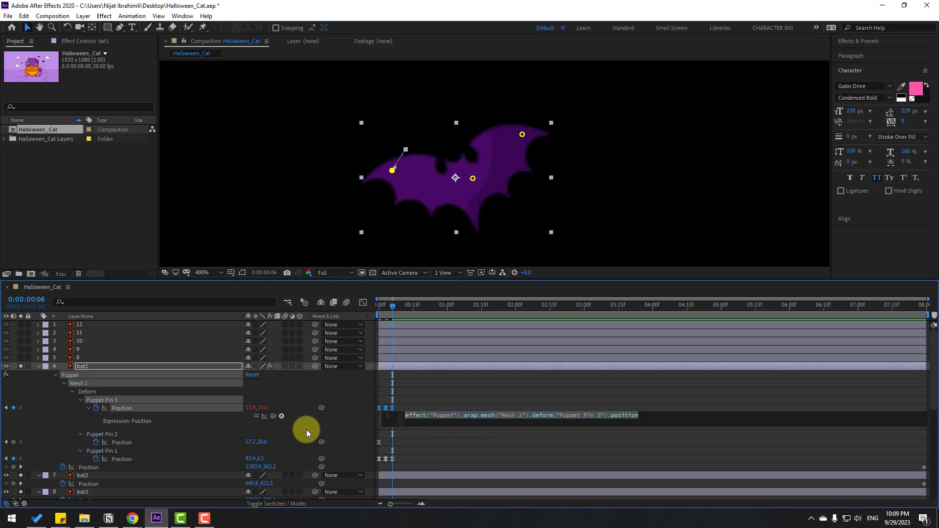
click(282, 416)
mouse_move(342, 355)
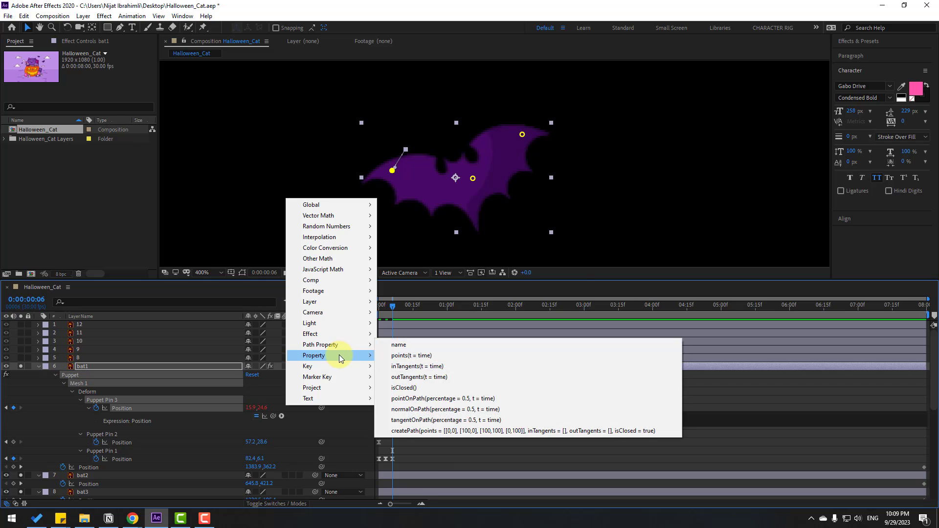
click(447, 259)
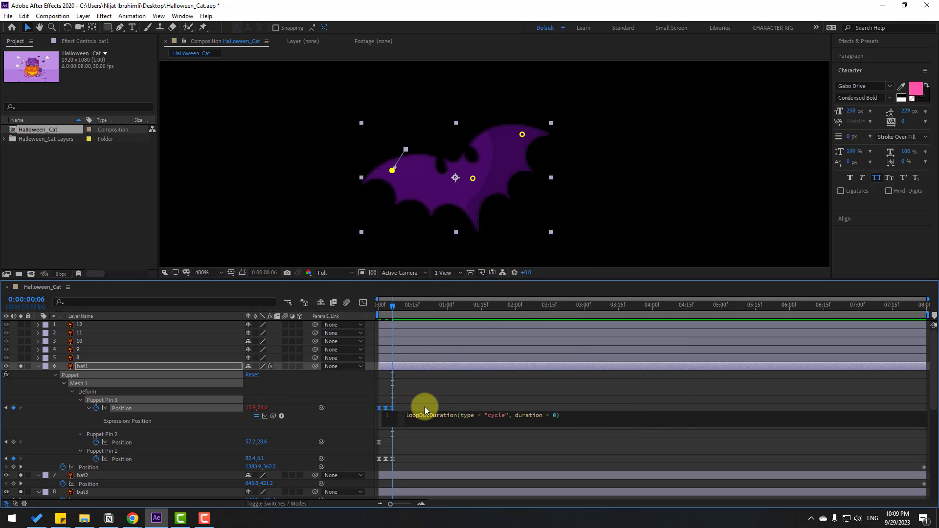
click(425, 406)
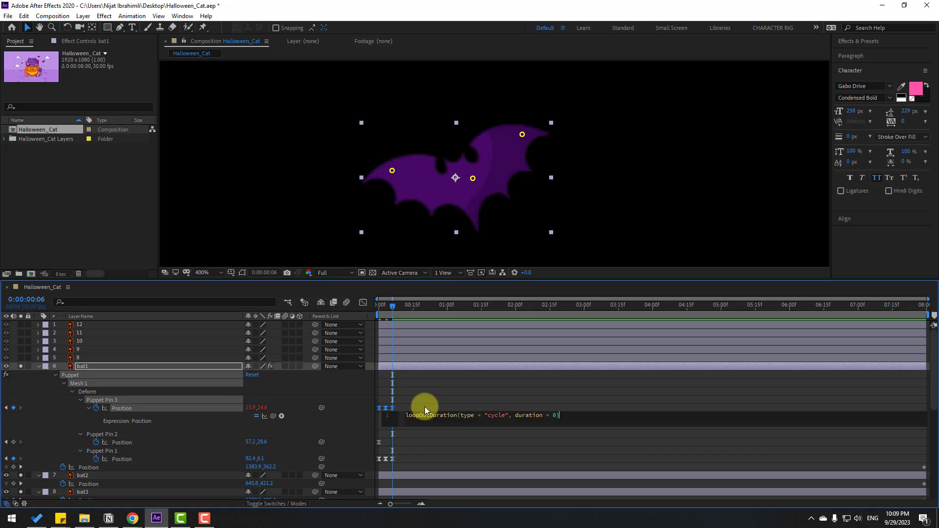
Add the same loopOutDuration cycle expression to the position of bat1's Puppet Pin 1 and collapse the layer's properties.
alt+click(97, 459)
click(282, 467)
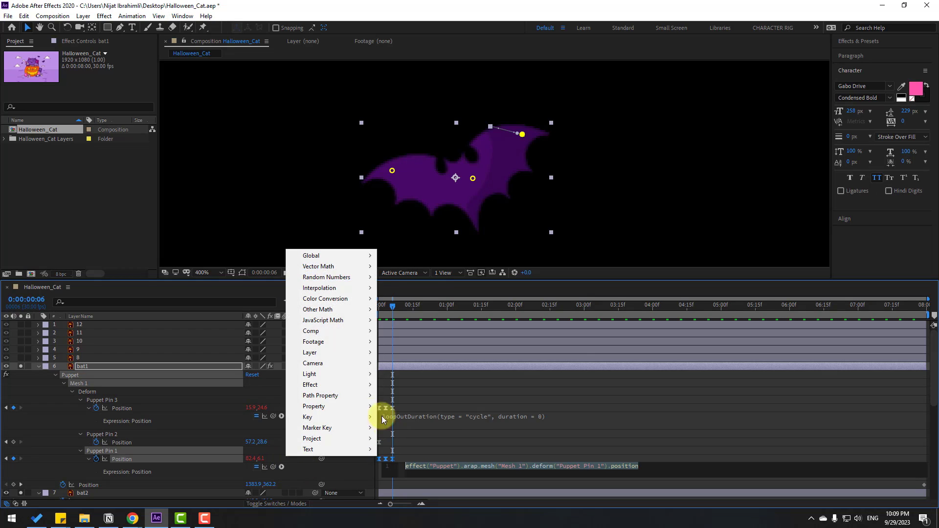
mouse_move(360, 406)
click(430, 306)
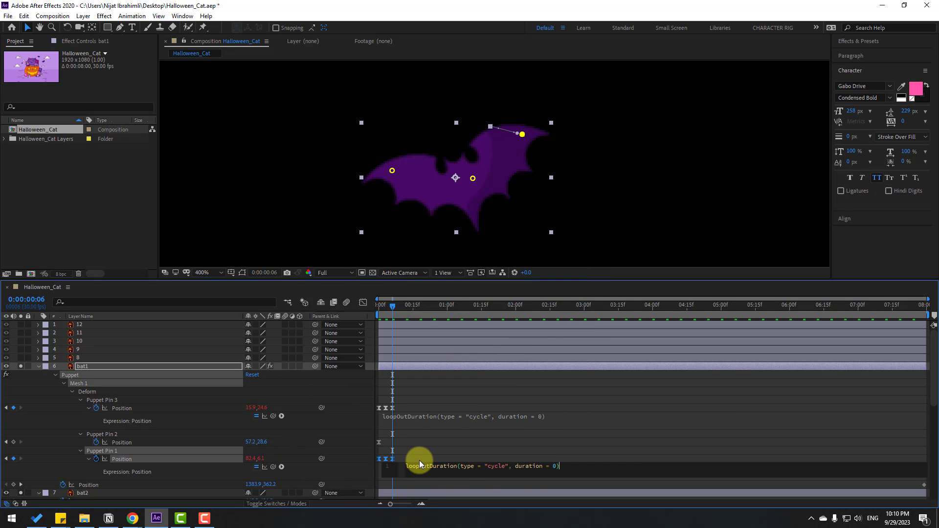
click(48, 383)
click(39, 366)
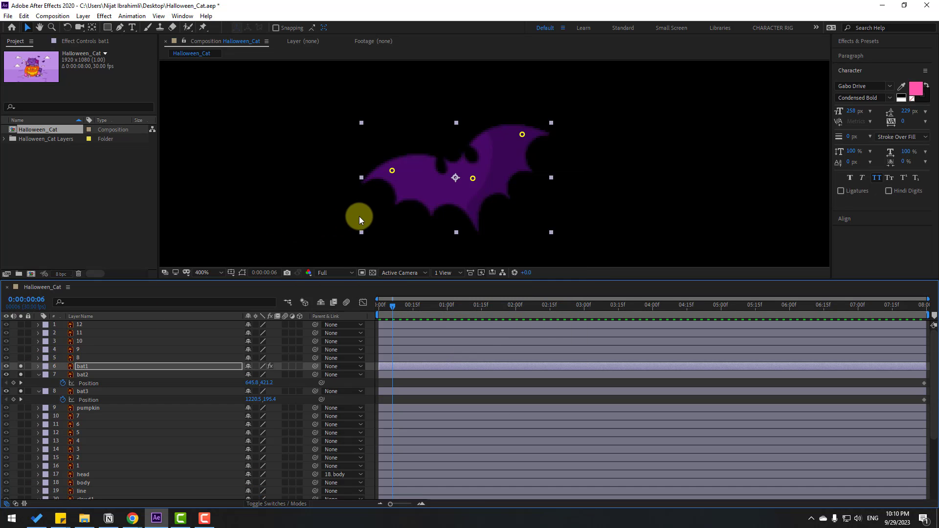
At 0:00:00:00, move bat1 down and to the left so its flight starts near the composition's lower edge.
scroll(359, 216, down, 4)
click(73, 368)
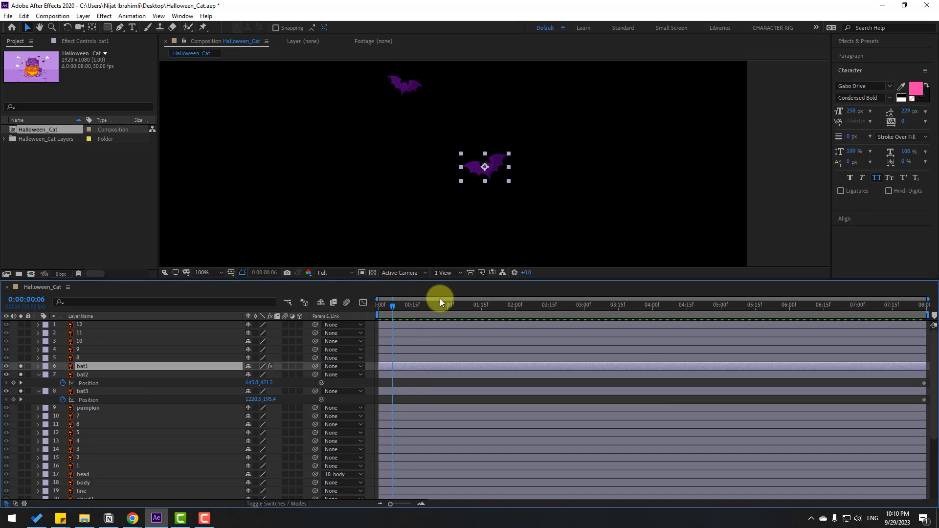
drag(392, 307, 361, 309)
scroll(486, 207, down, 4)
scroll(504, 172, up, 2)
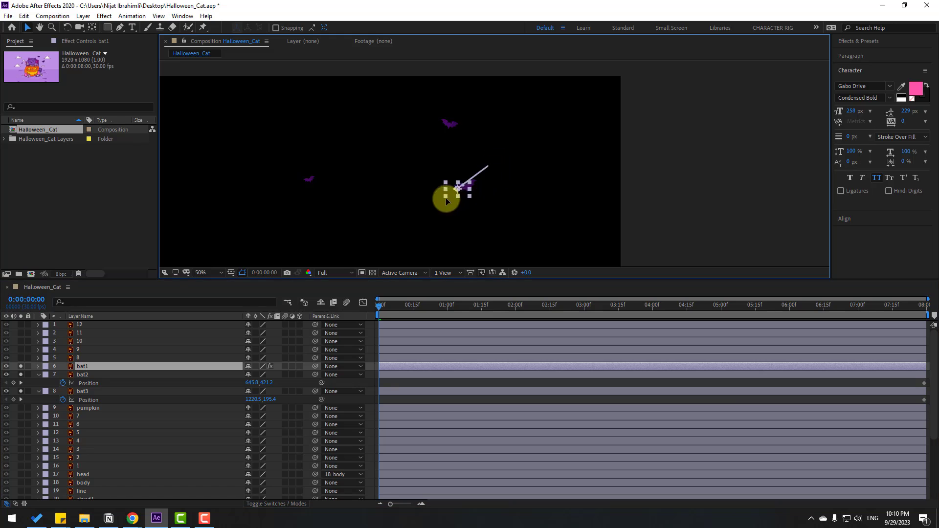
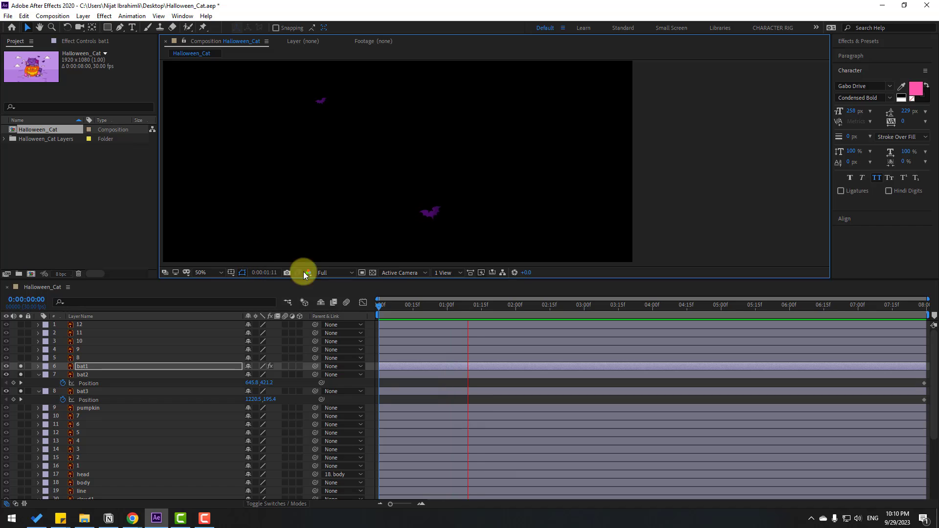
Bend bat1's flight path by repositioning it at 0:00:02:00, 0:00:04:07 and 0:00:05:24, and preview the flight.
drag(410, 301, 516, 301)
drag(436, 202, 468, 204)
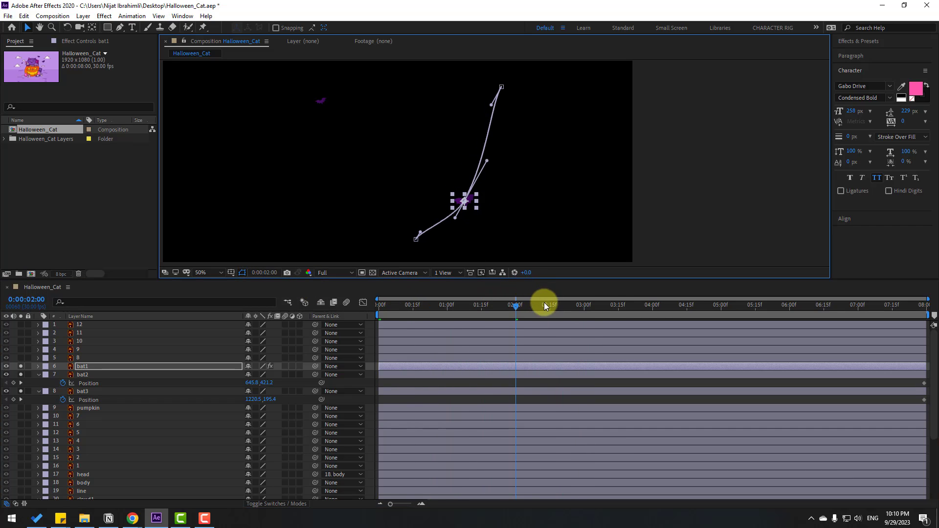
drag(543, 302, 668, 304)
drag(485, 167, 456, 147)
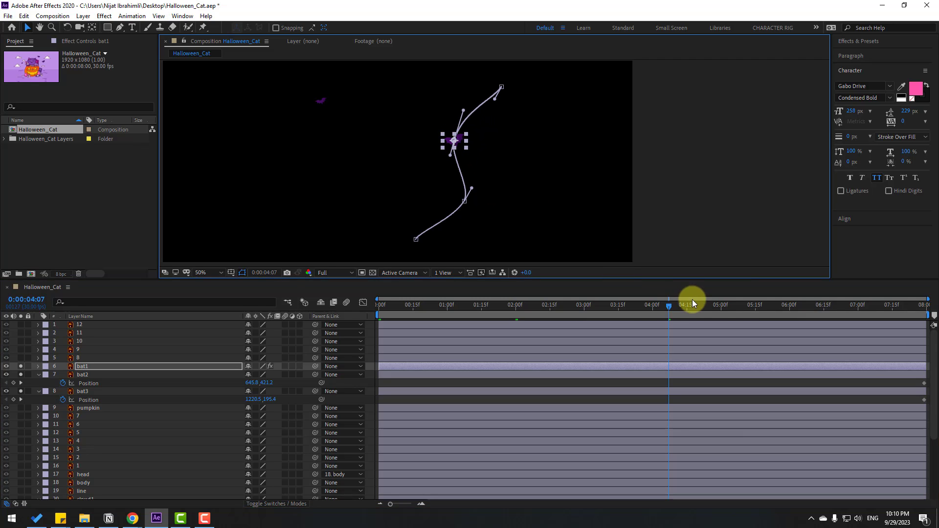
drag(691, 303, 776, 306)
click(471, 115)
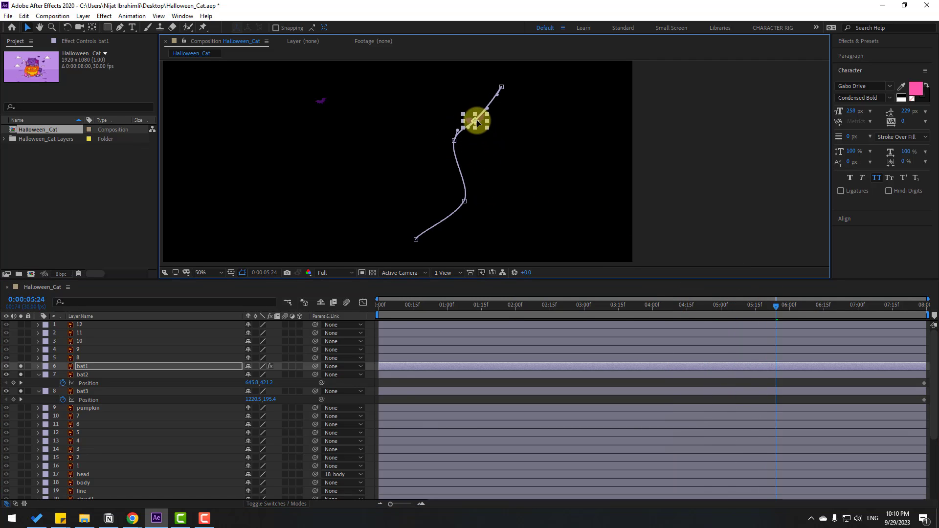
key(space)
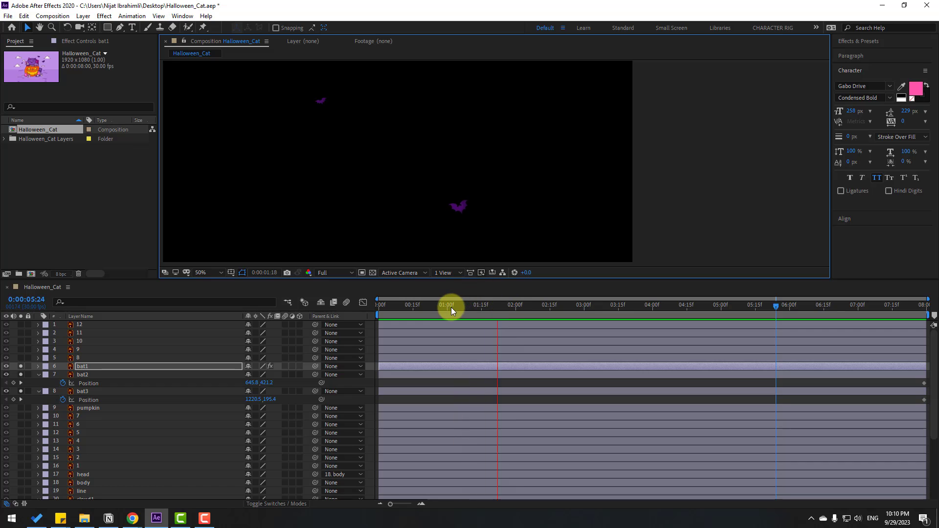
At 0:00:00:00, place three puppet position pins on bat2, one on the body and one on each wing.
drag(463, 305, 346, 304)
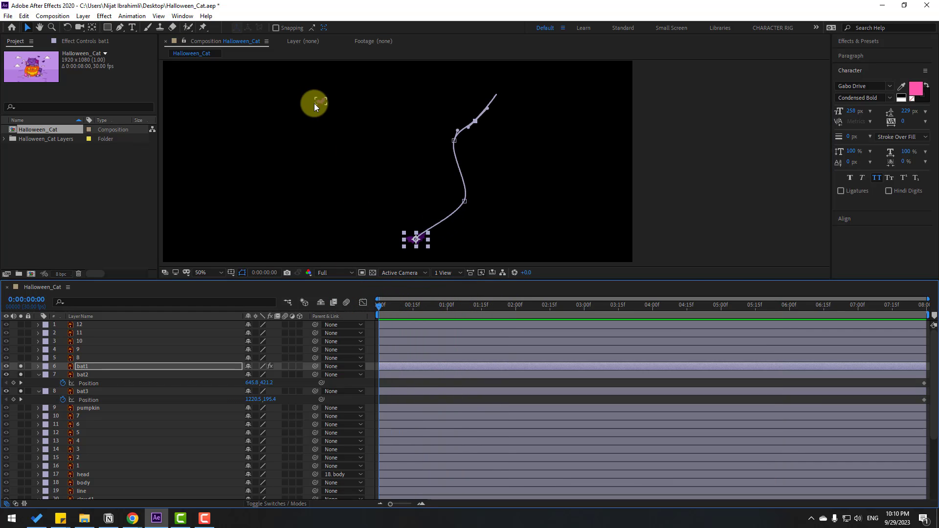
key(h)
drag(409, 149, 416, 195)
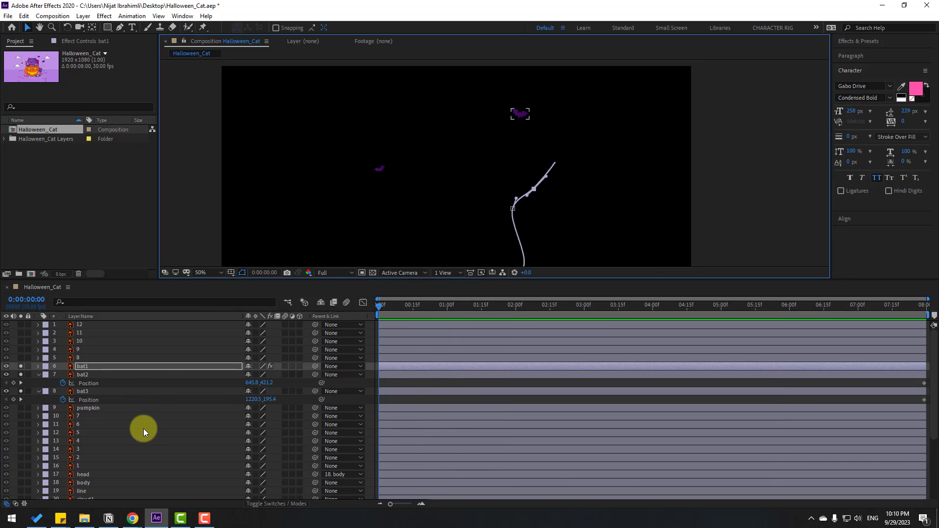
click(84, 375)
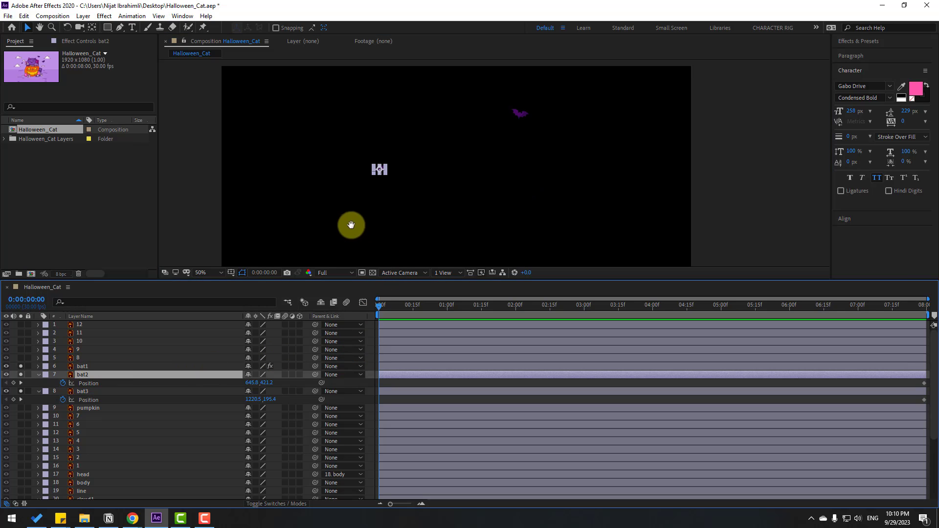
scroll(353, 224, up, 4)
key(h)
drag(556, 187, 450, 181)
scroll(450, 180, up, 3)
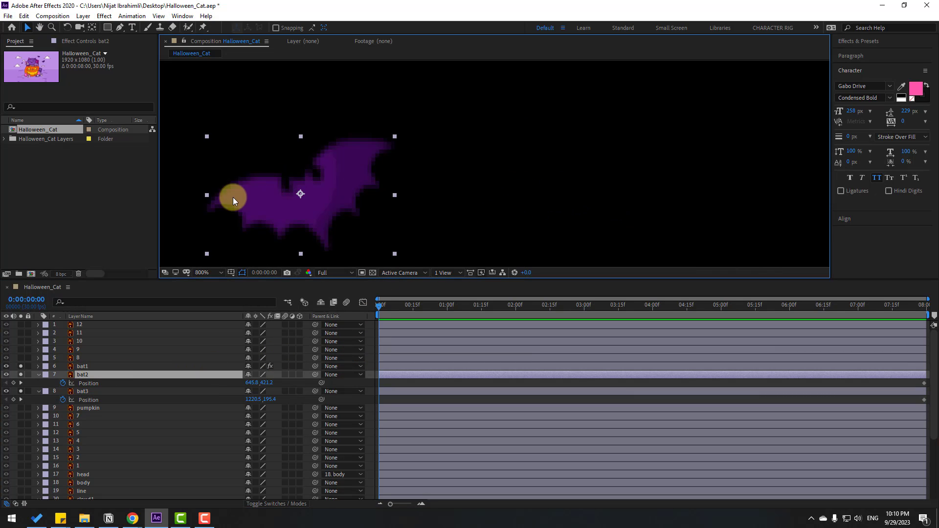
drag(233, 197, 360, 188)
click(203, 30)
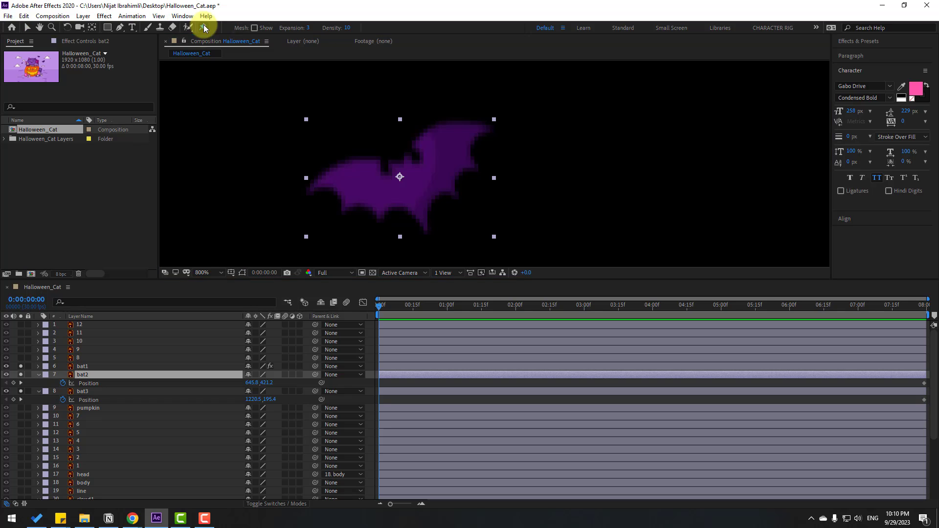
click(409, 180)
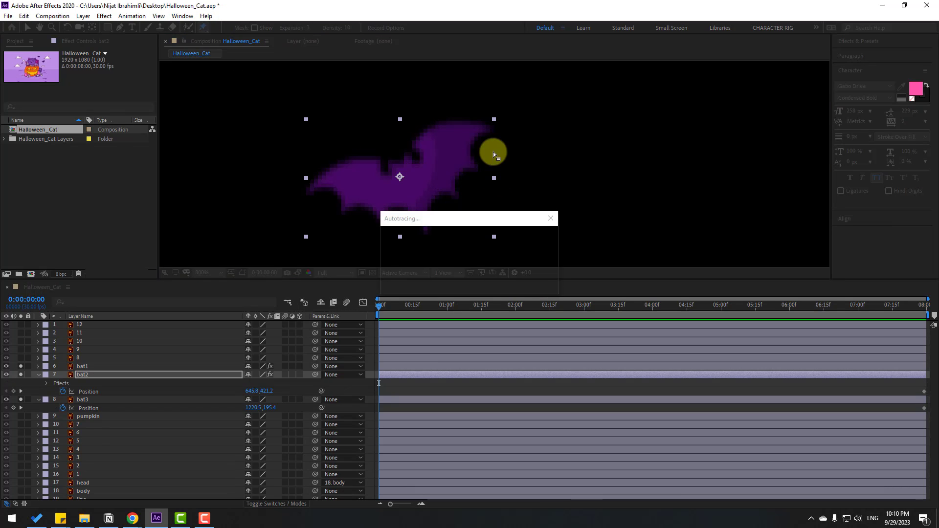
click(466, 131)
click(334, 174)
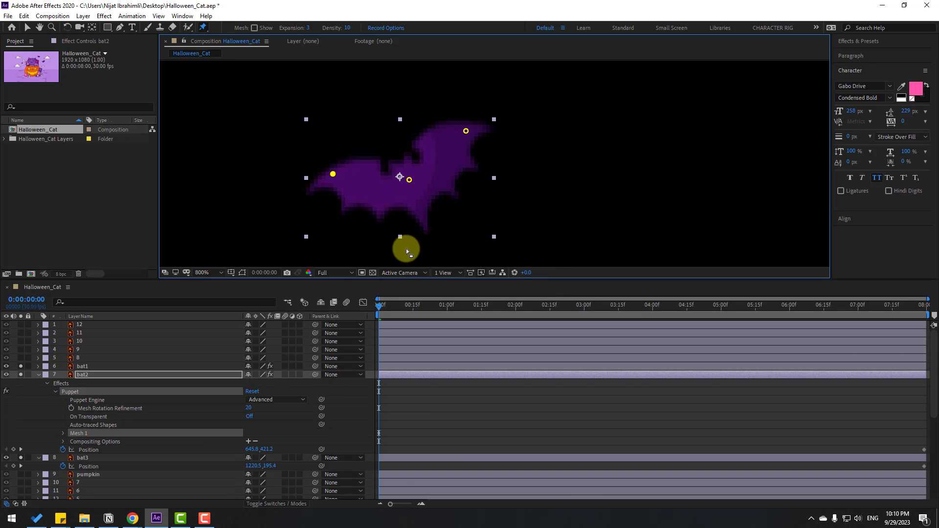
click(27, 27)
At 0:00:00:03, move bat2's two wing puppet pins up and inward so the wings fold toward the body.
click(83, 376)
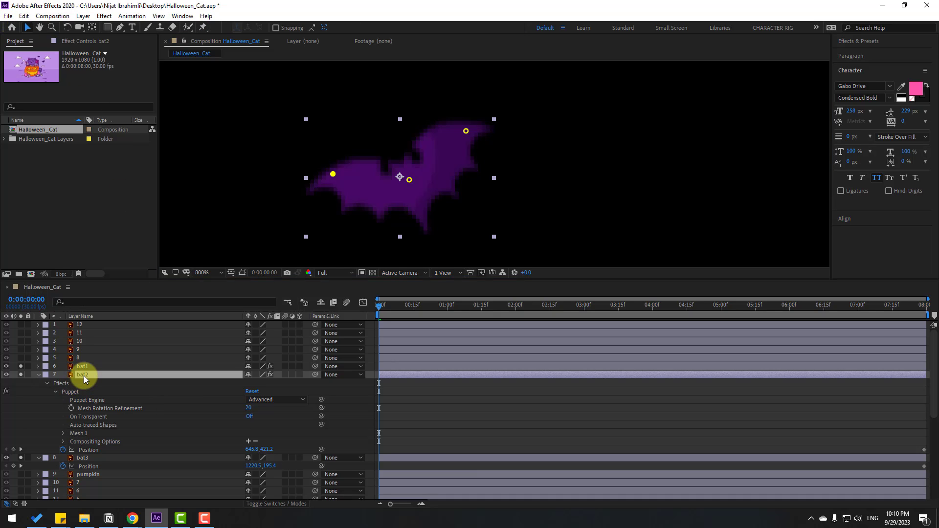
key(u)
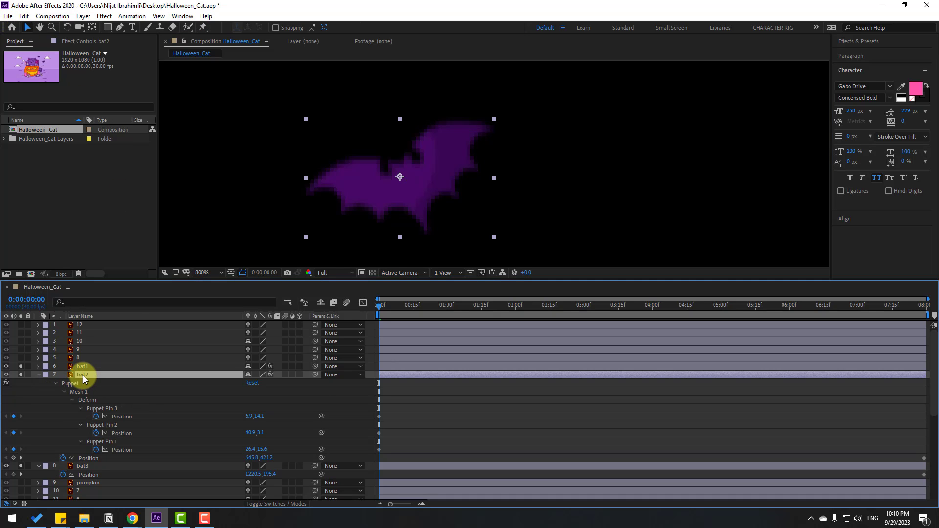
key(Page_Down)
key(Page_Down)
click(103, 408)
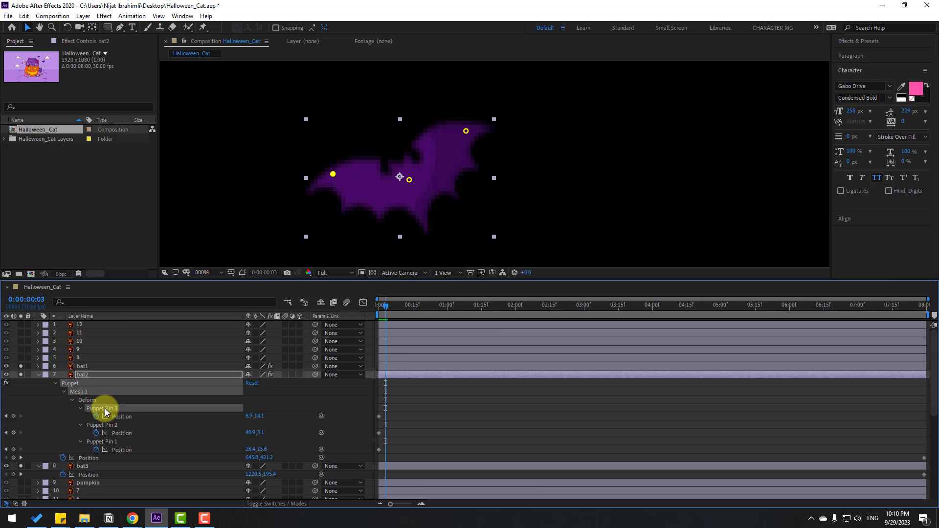
drag(333, 174, 351, 159)
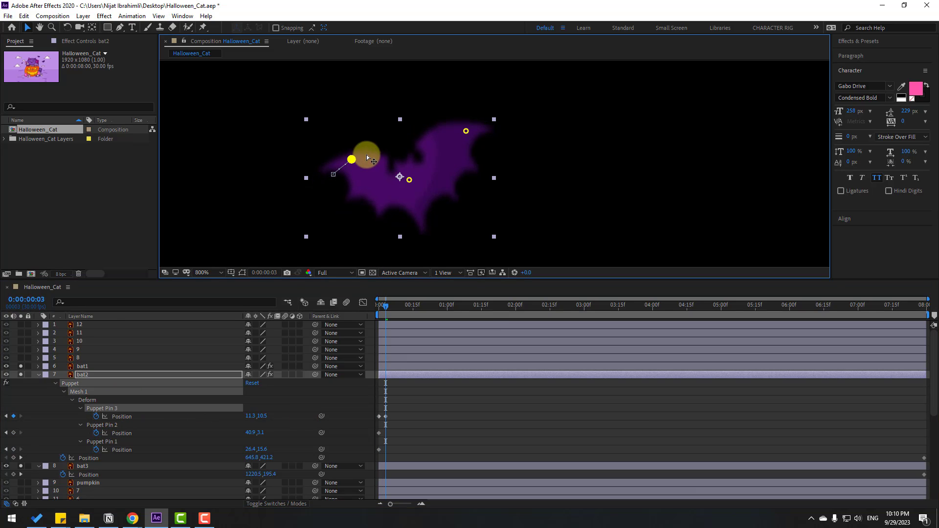
drag(466, 131, 424, 131)
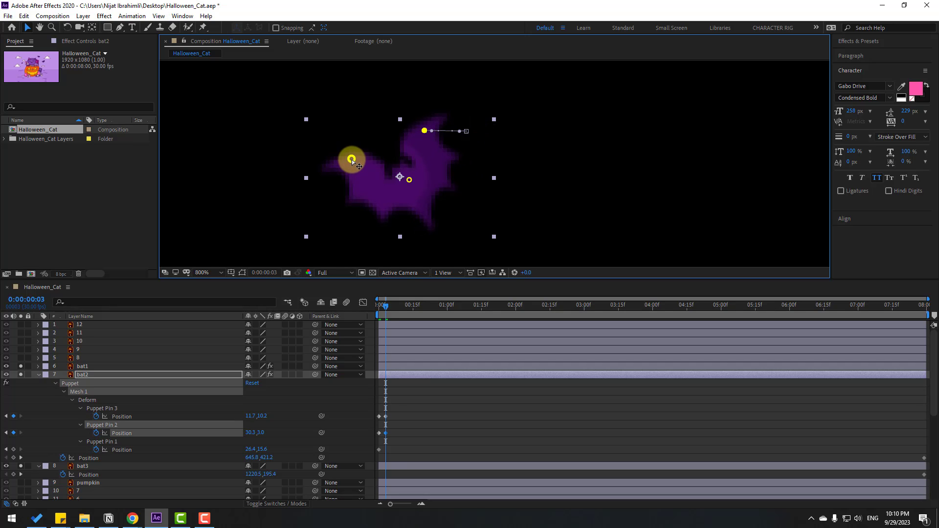
drag(352, 161, 357, 152)
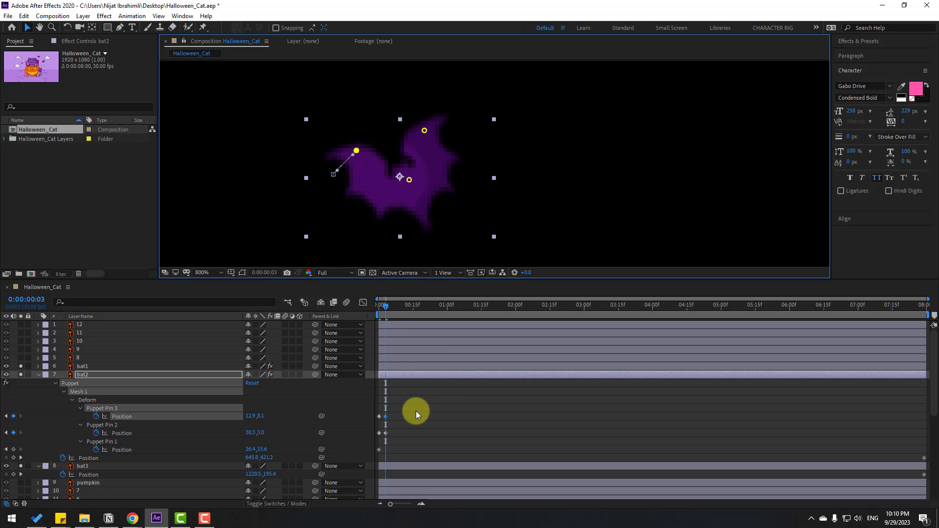
At 0:00:00:06, paste closing position keyframes for bat2's Puppet Pin 3 and Puppet Pin 2.
key(Page_Down)
key(Page_Down)
key(Page_Down)
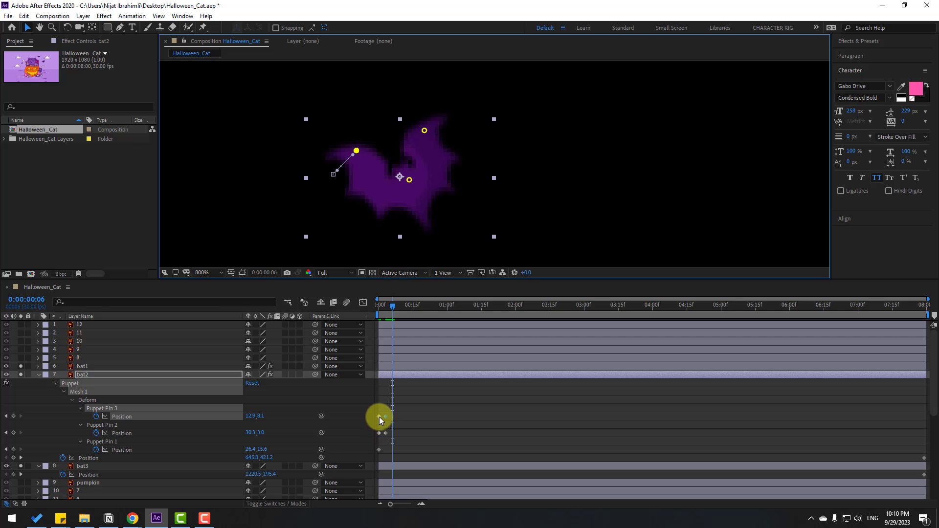
click(380, 417)
key(ctrl+c)
key(ctrl+v)
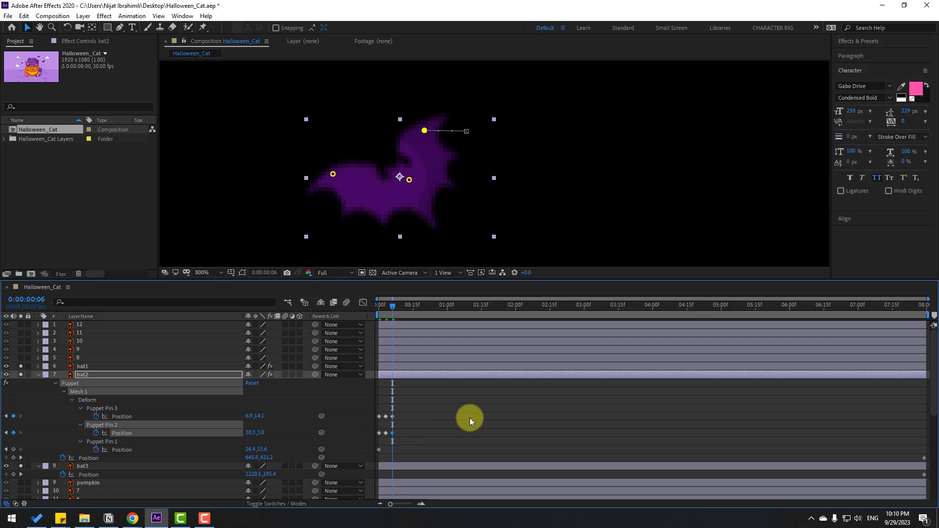
shift+click(379, 432)
key(ctrl+c)
key(ctrl+v)
Apply Easy Ease to the position keyframes of bat2's two wing pins.
right_click(378, 433)
mouse_move(440, 426)
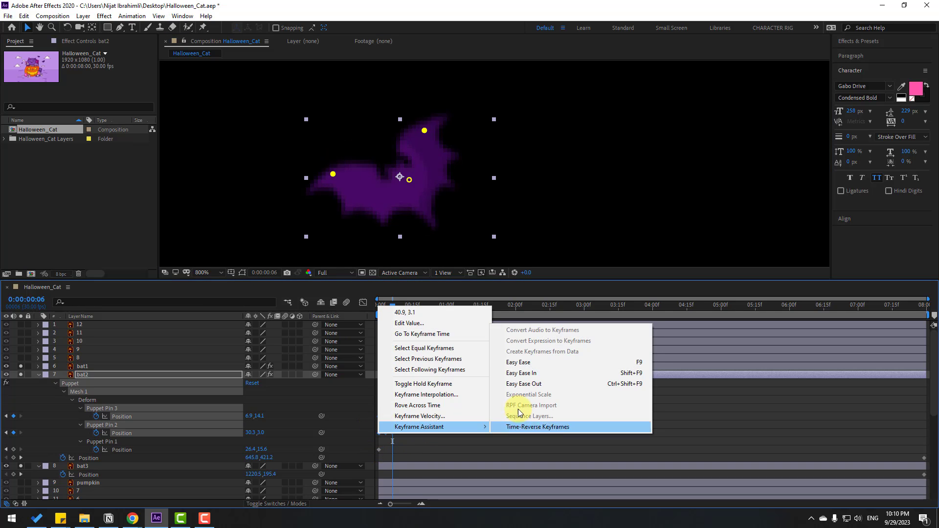
click(517, 362)
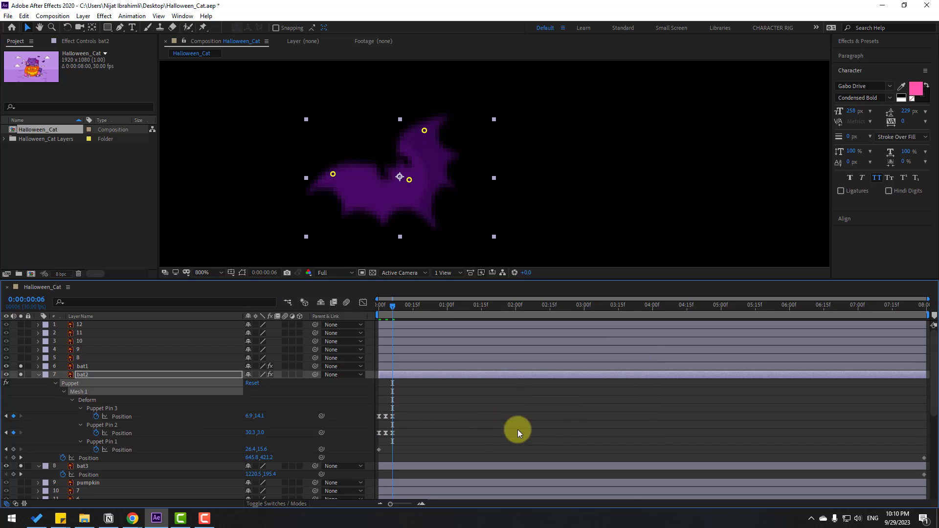
Add the expression loopOutDuration(type = "cycle", duration = 0) to the position of bat2's Puppet Pin 3.
alt+click(96, 417)
click(281, 424)
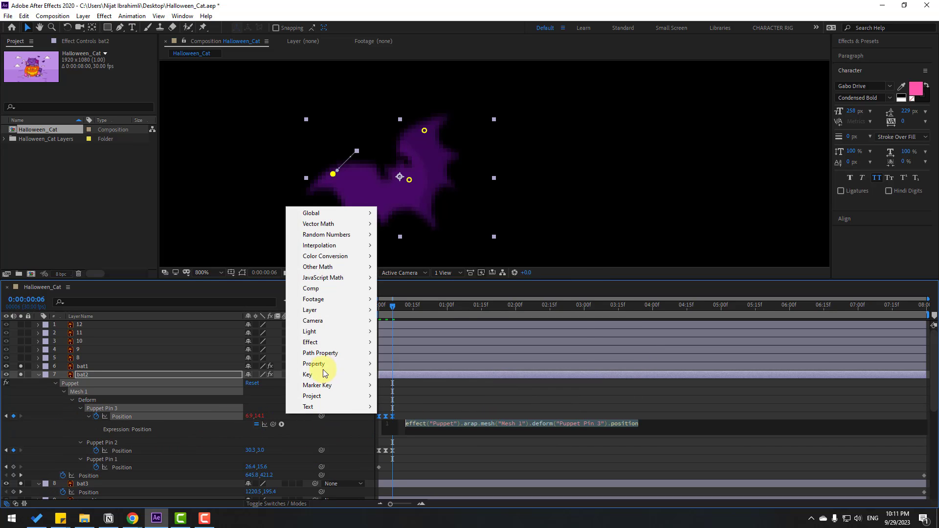
mouse_move(357, 365)
click(476, 267)
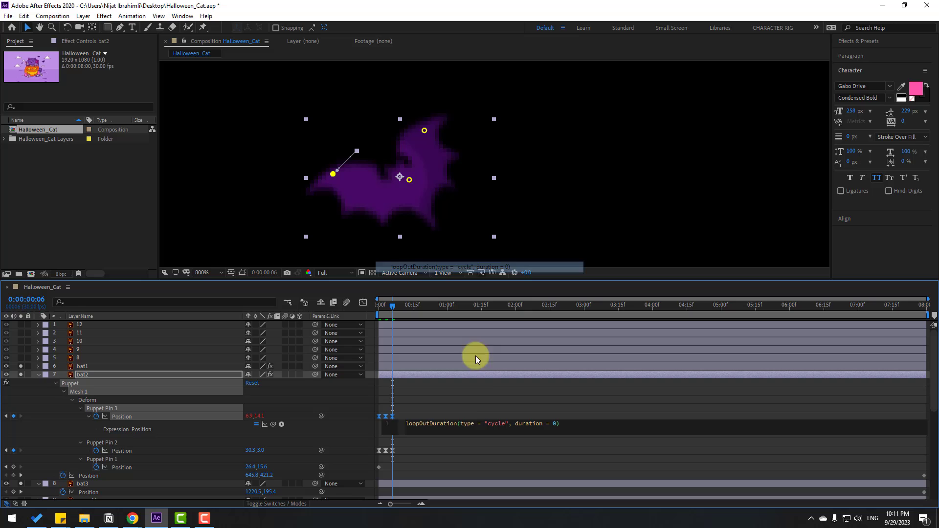
click(454, 412)
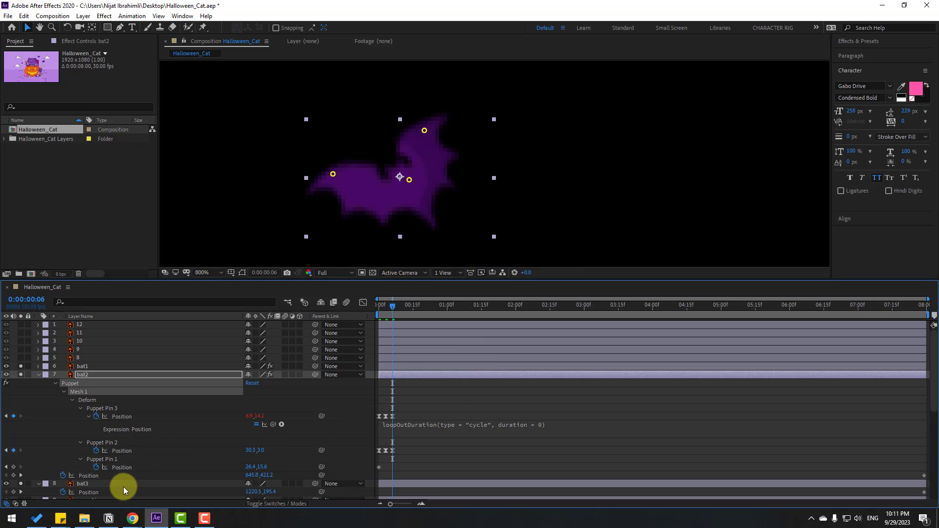
Add the same loopOutDuration cycle expression to the position of bat2's Puppet Pin 2 and preview the flapping.
alt+click(96, 451)
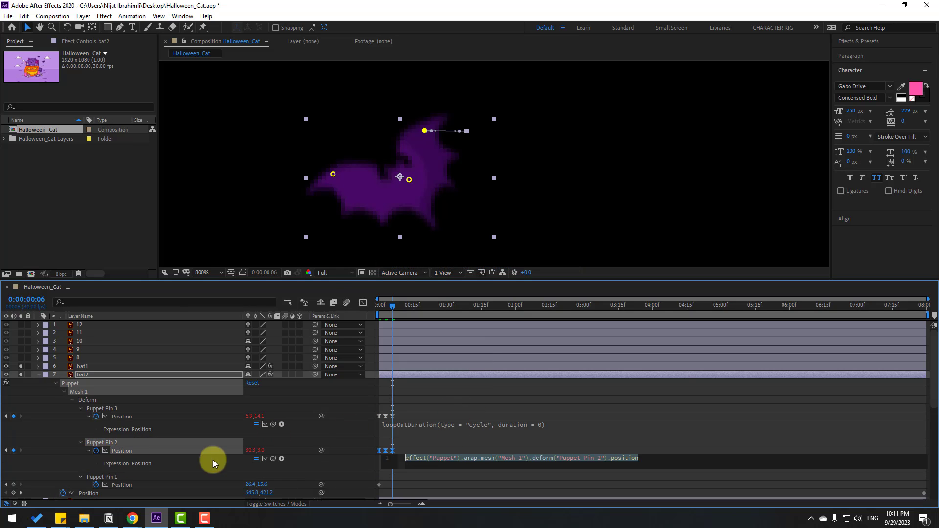
click(281, 459)
mouse_move(352, 405)
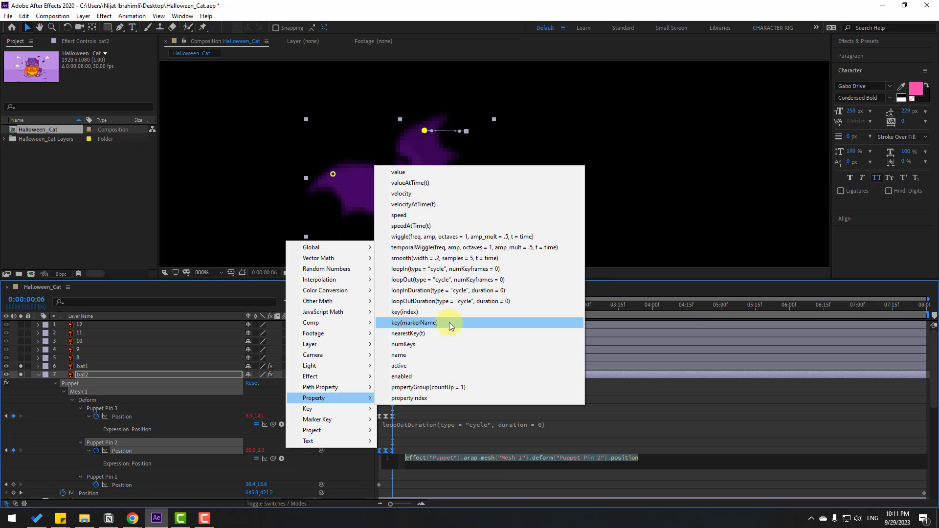
click(459, 303)
click(435, 452)
key(space)
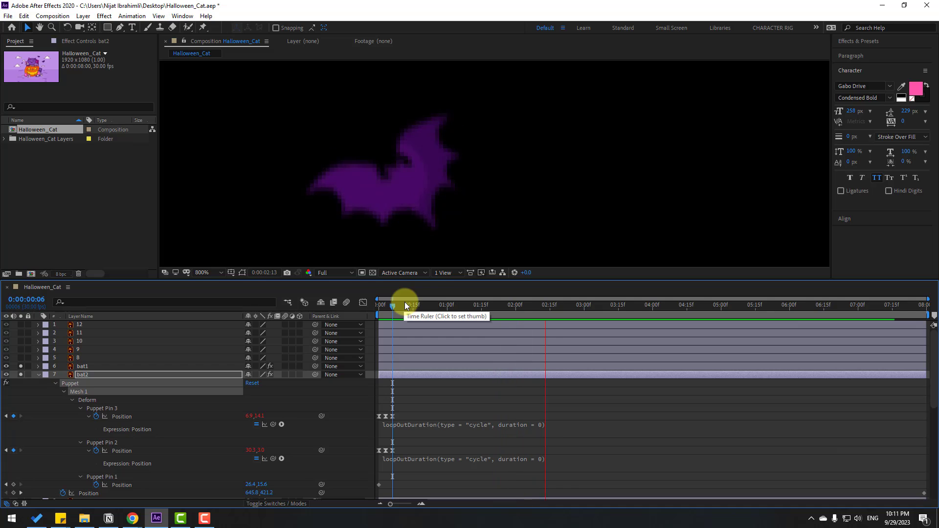
key(space)
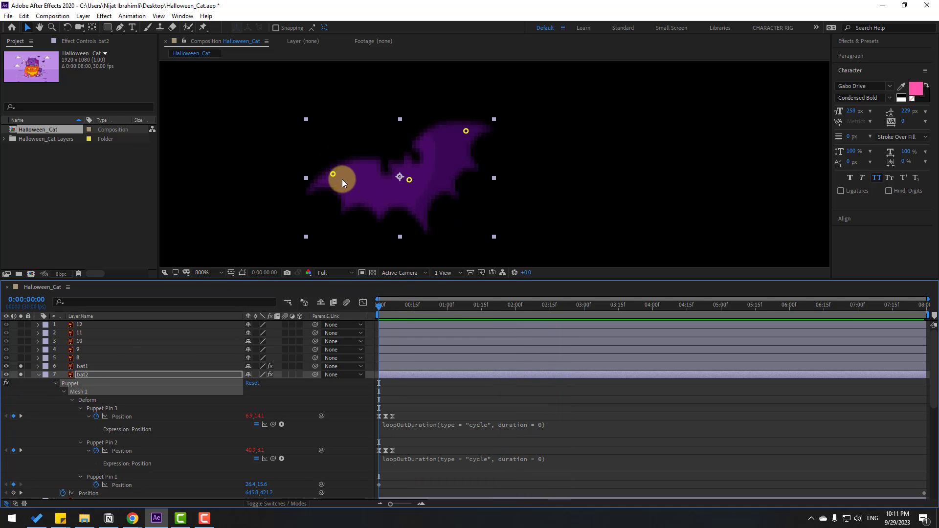
At 0:00:00:00, move bat2 into the composition's lower-left corner, at about 89, 1041, so its flight starts there.
scroll(342, 179, down, 2)
click(207, 273)
click(210, 298)
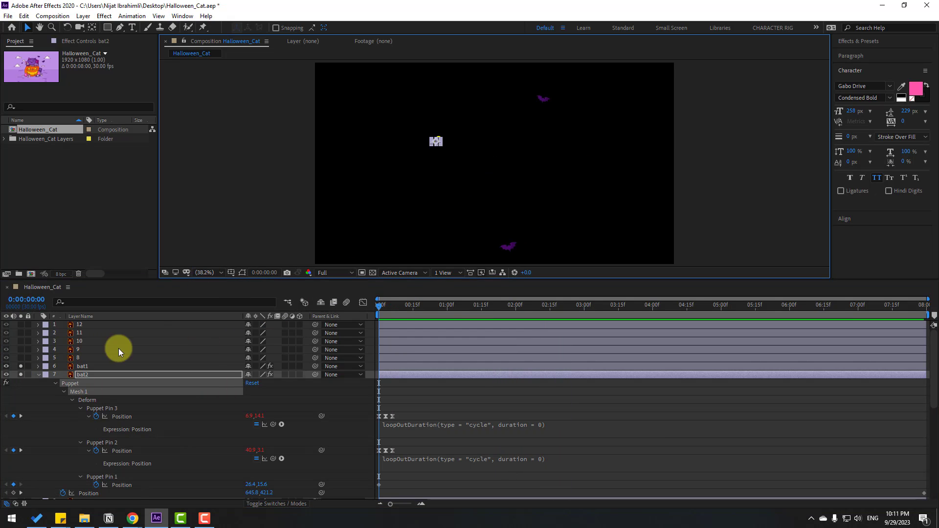
drag(436, 141, 331, 255)
Bend bat2's flight path by repositioning it at 0:00:03:07 and 0:00:05:12, then preview the flight and collapse the layer's properties.
click(378, 310)
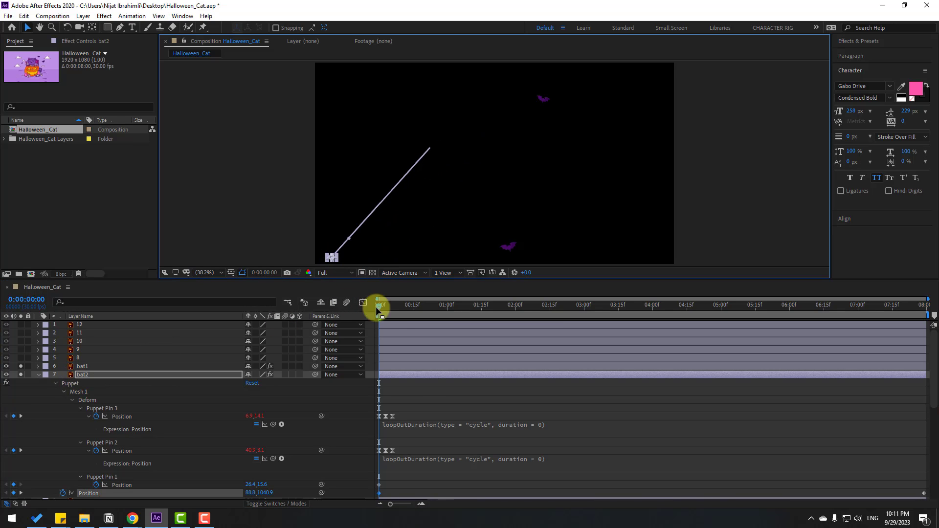
drag(390, 313, 601, 306)
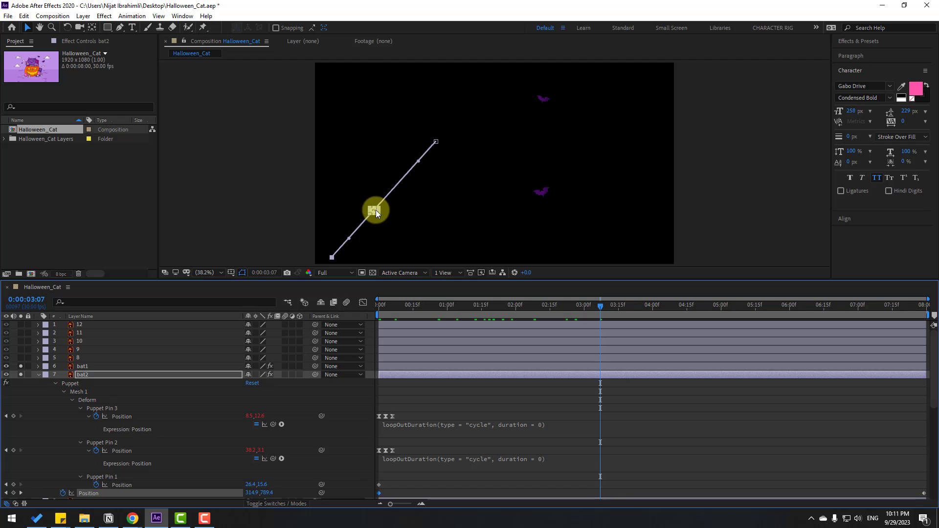
drag(375, 210, 392, 237)
drag(601, 306, 747, 308)
drag(413, 201, 390, 175)
click(634, 452)
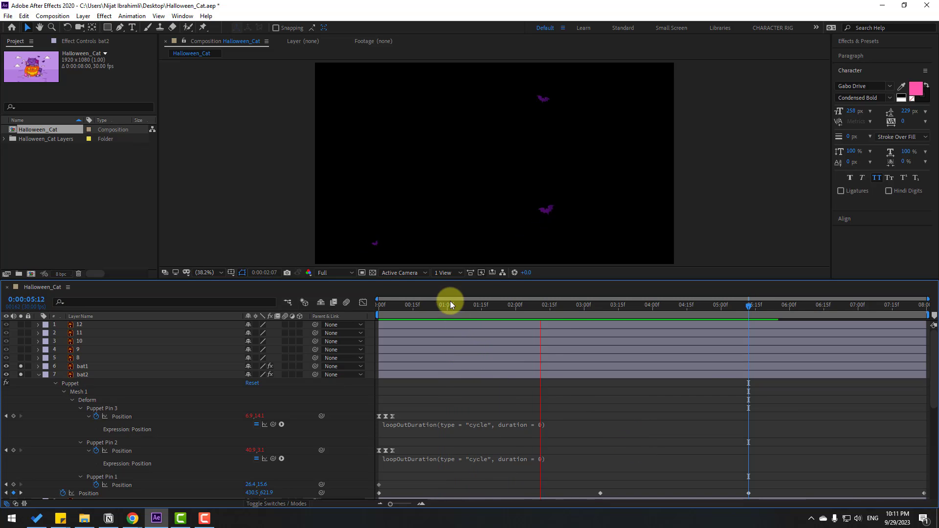
click(38, 375)
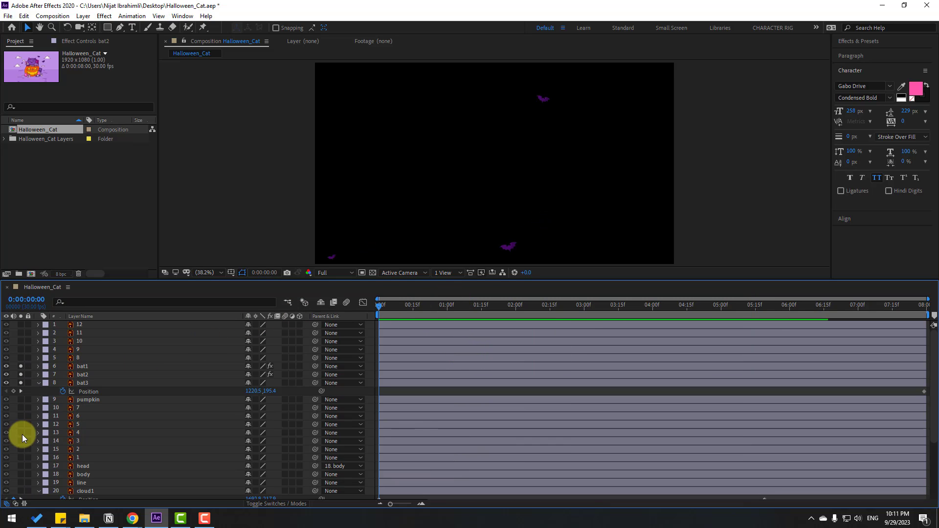
At 0:00:00:00, place three puppet position pins on bat3, one on the body and one on each wing.
click(82, 383)
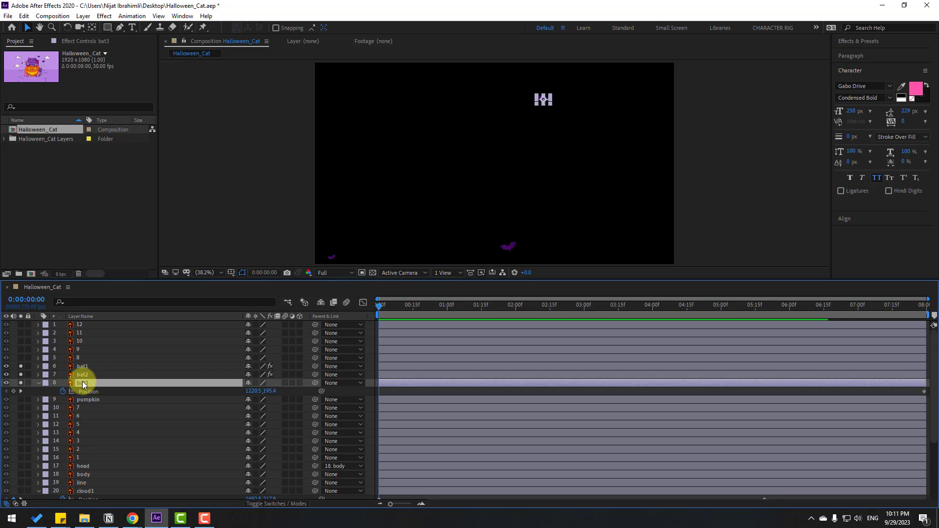
key(h)
drag(520, 98, 502, 140)
scroll(583, 143, up, 6)
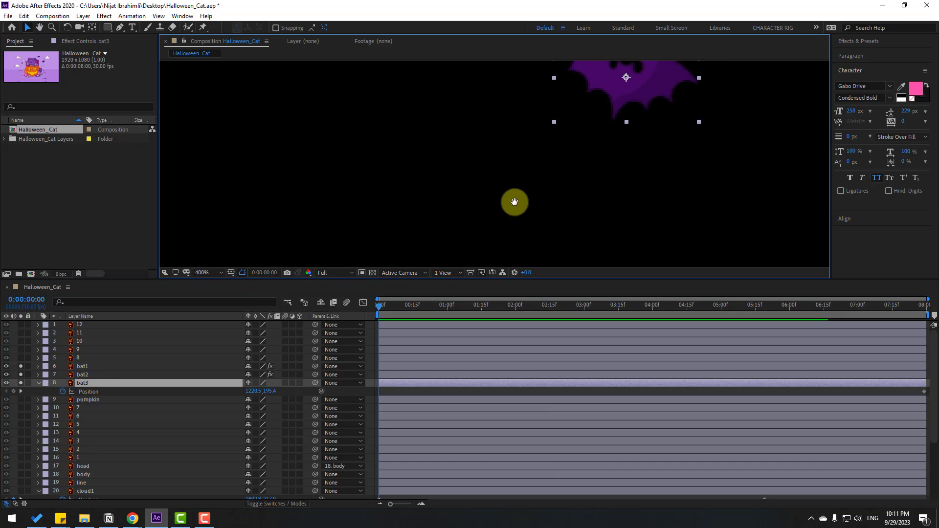
key(v)
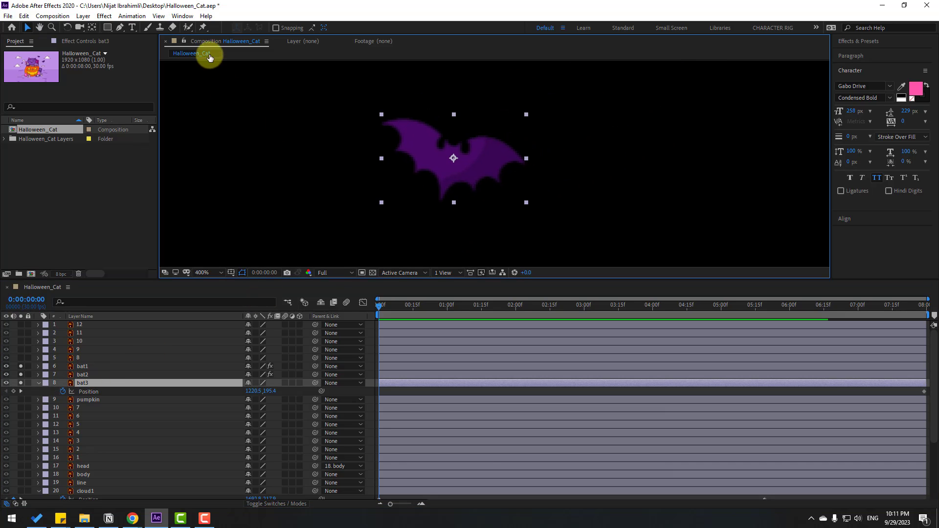
click(204, 26)
click(506, 165)
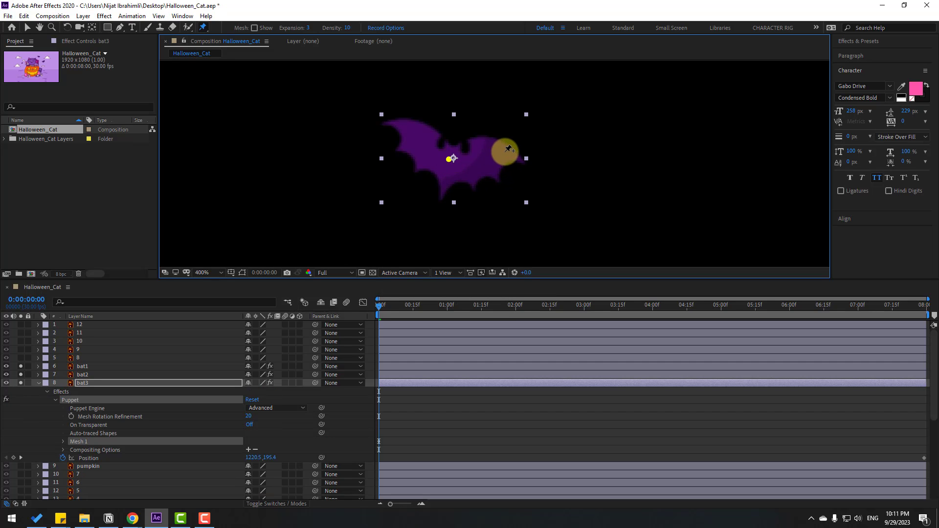
click(30, 27)
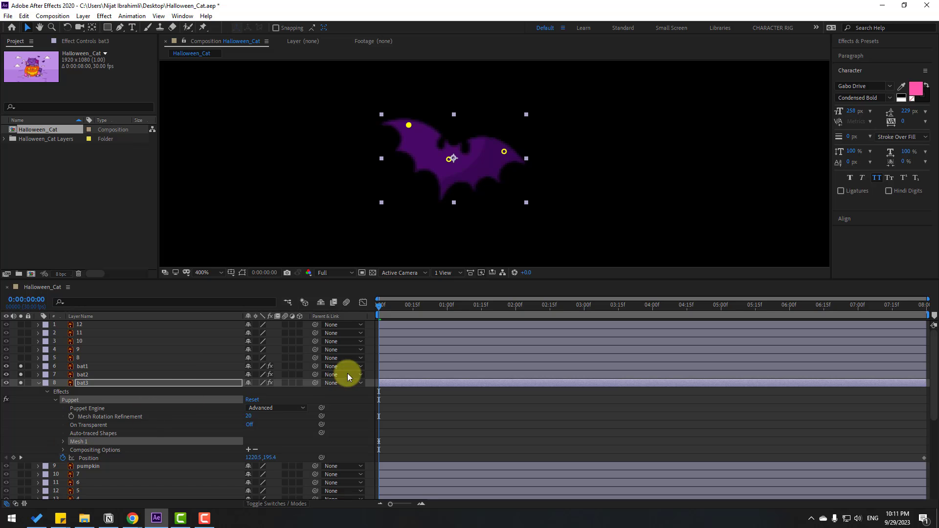
Reveal bat3's keyframed properties and, at 0:00:00:03, raise its two wing pins to fold the wings upward.
key(u)
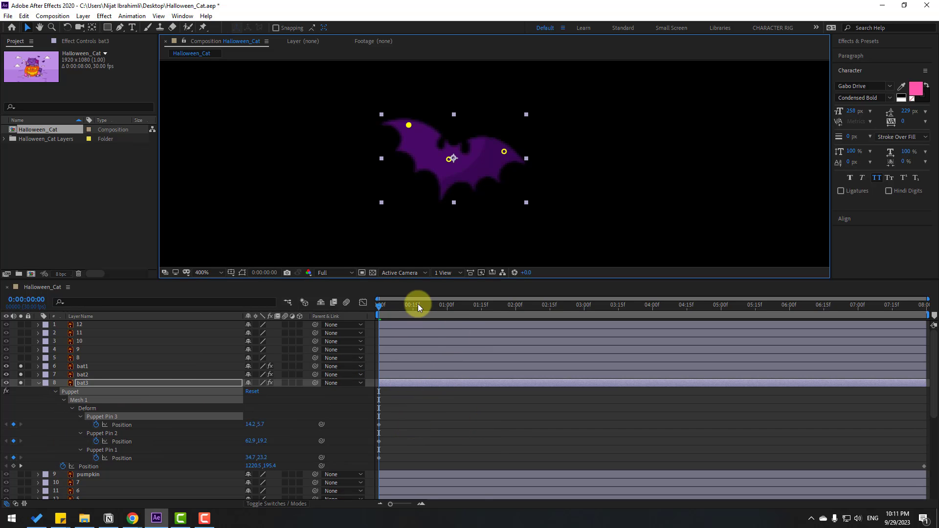
key(Page_Down)
key(Page_Down)
key(Page_Down)
drag(409, 125, 436, 114)
drag(504, 152, 499, 129)
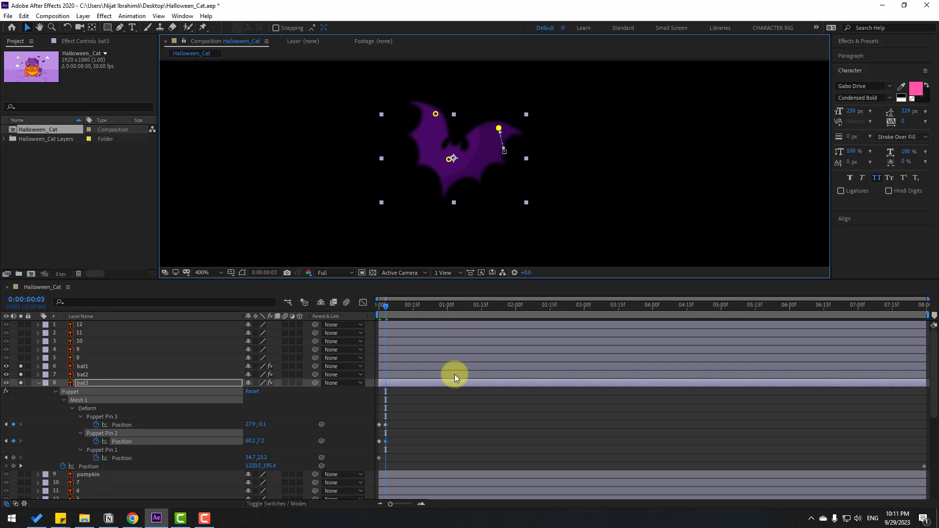
Copy the starting position keyframes of bat3's Puppet Pin 3 and Puppet Pin 2 to 0:00:00:06.
click(380, 425)
key(ctrl+c)
key(ctrl+v)
click(379, 442)
key(ctrl+c)
key(ctrl+v)
Apply Easy Ease to all position keyframes of bat3's Puppet Pin 3 and Puppet Pin 2.
drag(410, 418, 377, 442)
right_click(380, 442)
mouse_move(441, 433)
click(538, 371)
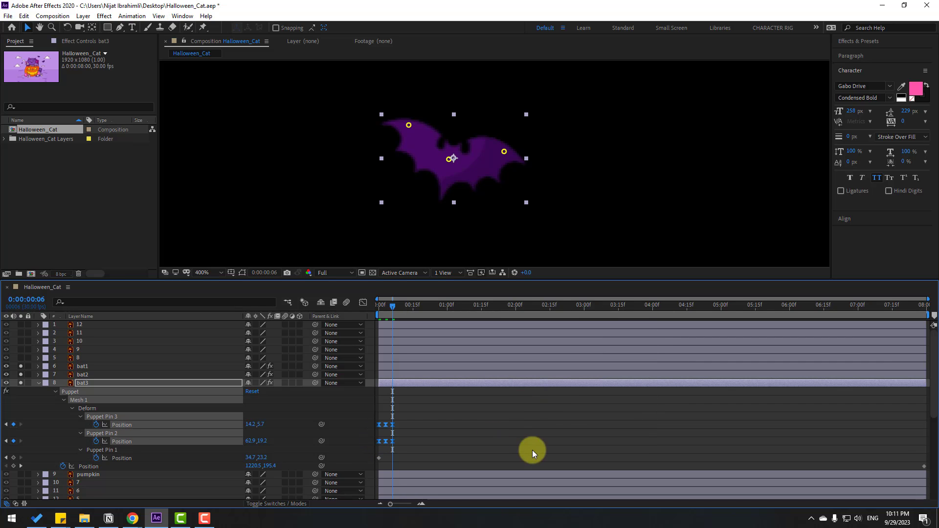
Add the expression loopOutDuration(type = "cycle", duration = 0) to the position of bat3's Puppet Pin 3.
alt+click(97, 424)
click(281, 432)
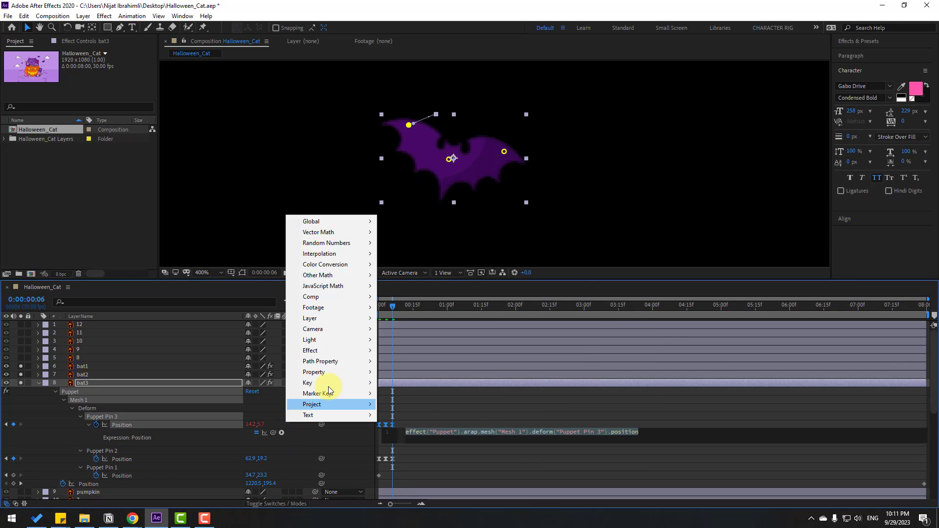
mouse_move(324, 370)
click(463, 275)
key(KP_Enter)
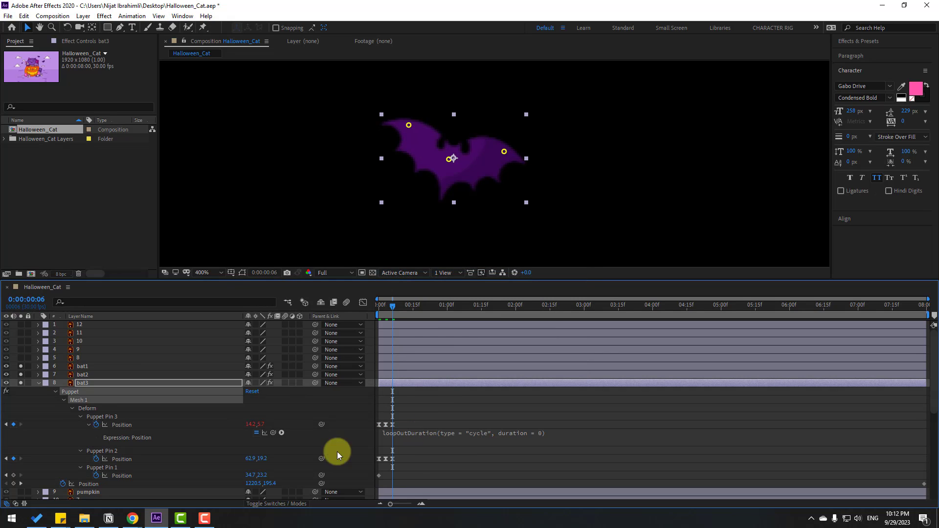
Add the same loopOutDuration cycle expression to the position of bat3's Puppet Pin 2.
alt+click(102, 459)
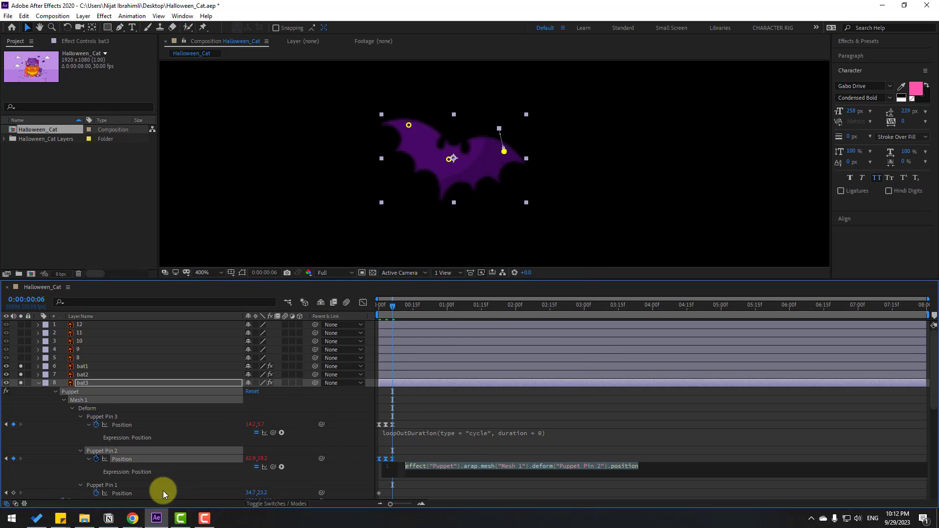
click(283, 467)
mouse_move(347, 408)
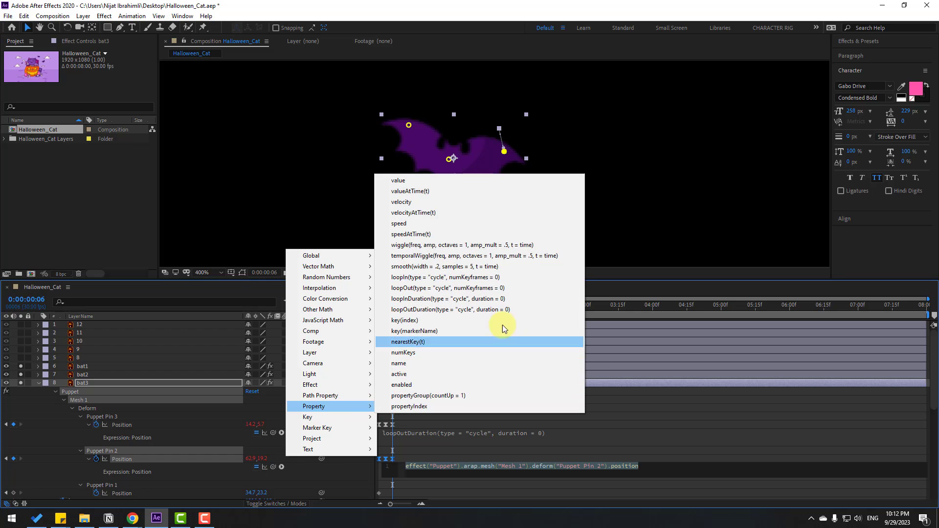
click(500, 310)
key(KP_Enter)
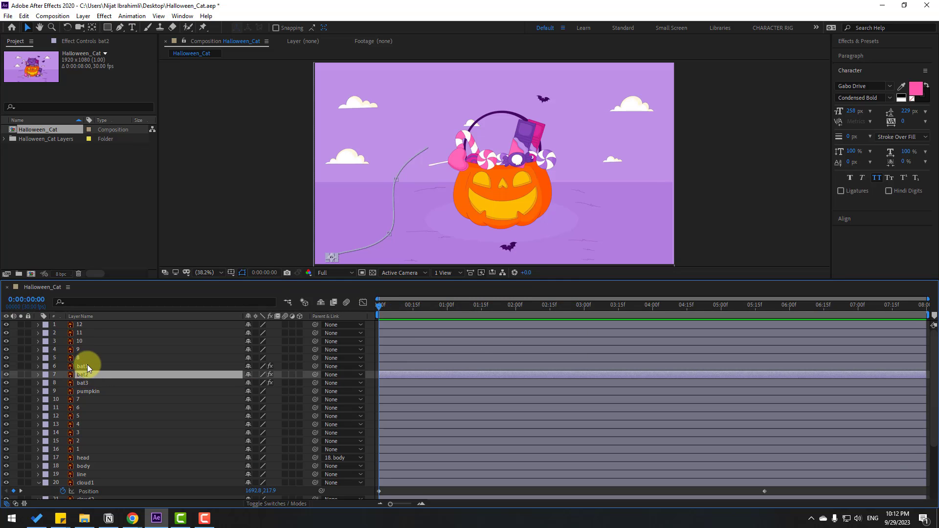
Move bat3's starting position at 0:00:00:00 to the cloud left of the pumpkin, and preview the flight.
click(81, 382)
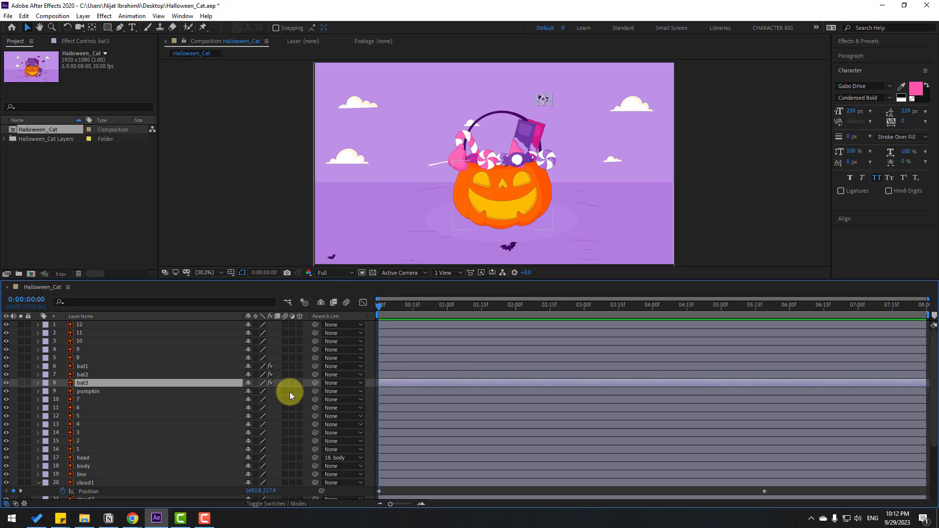
key(p)
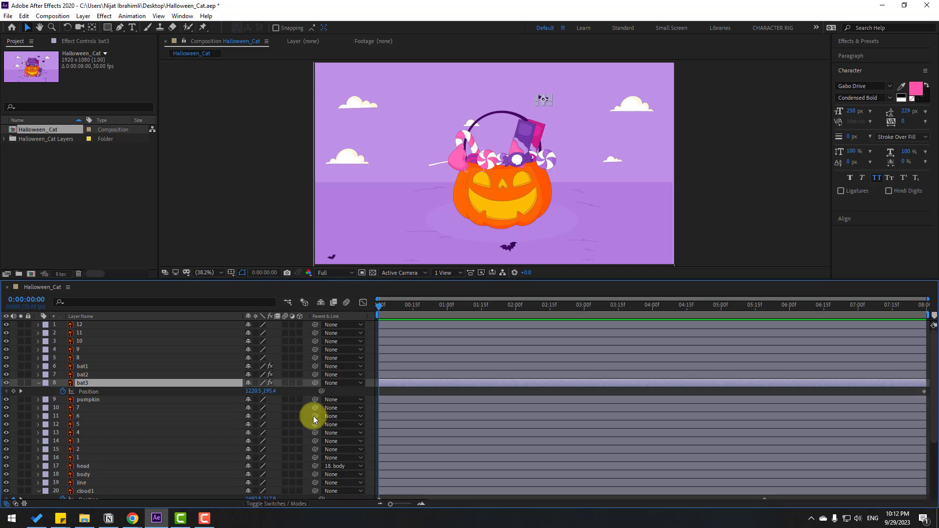
drag(542, 99, 359, 167)
click(419, 346)
key(space)
Curve bat3's flight path by raising the bat at 0:00:03:04 and lowering it to about 888, 322 at 0:00:05:20, and preview it.
drag(494, 307, 593, 307)
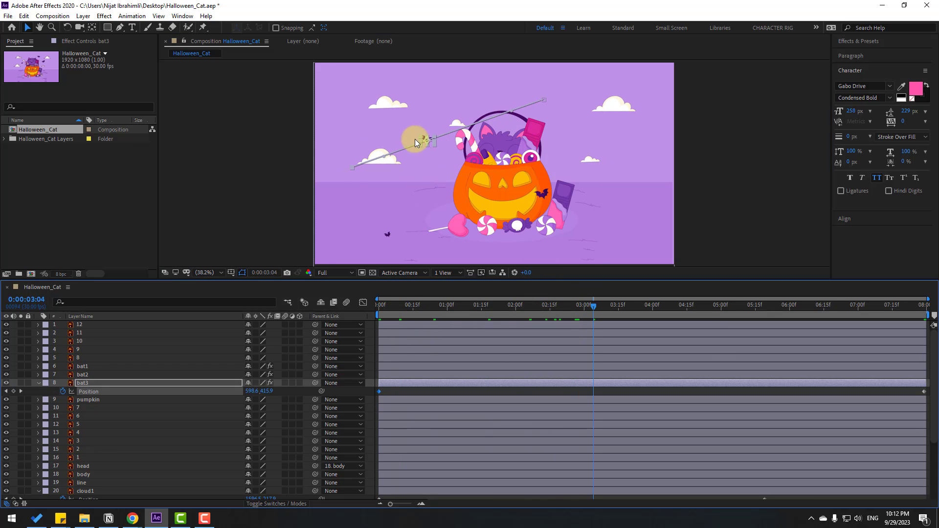
drag(415, 139, 410, 113)
click(767, 306)
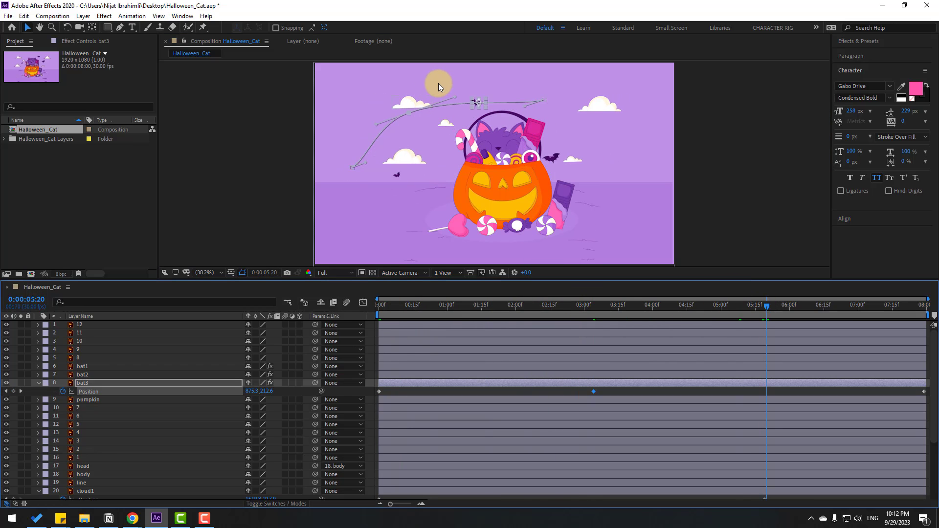
drag(476, 102, 479, 123)
click(547, 391)
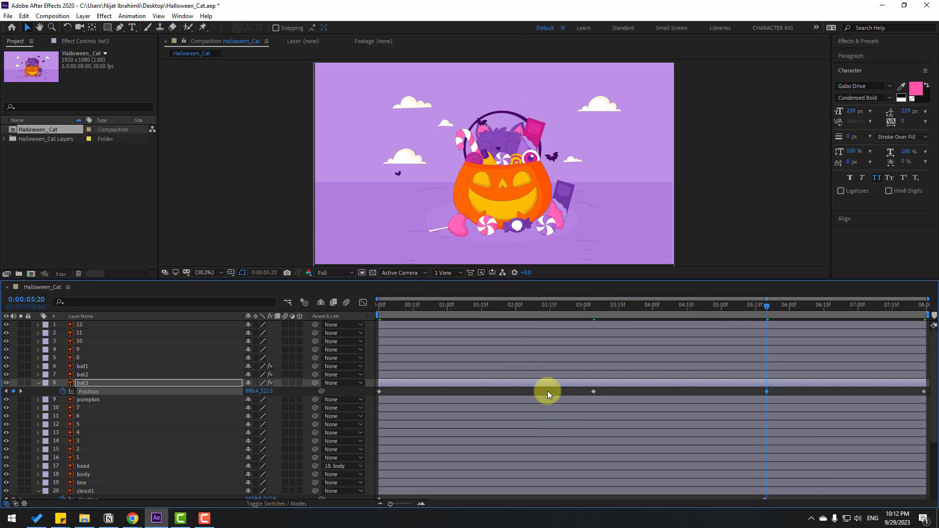
key(space)
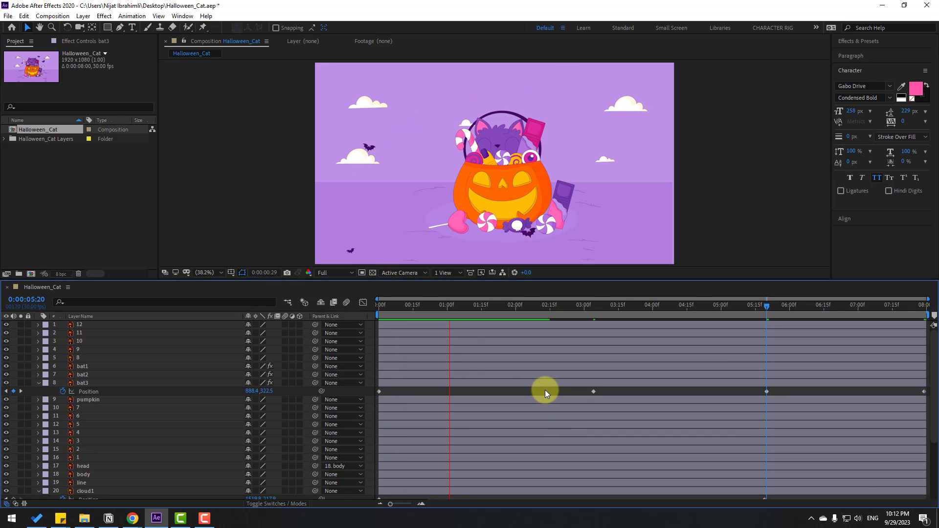